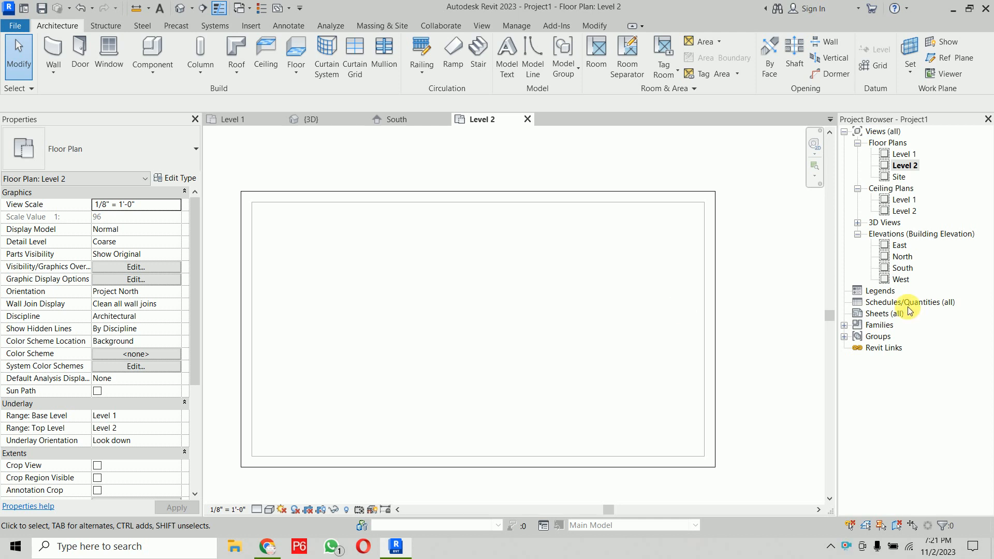
- Open the South elevation and examine the corner where the roof slab meets the top of the wall
double_click(903, 268)
scroll(708, 282, "down", 4)
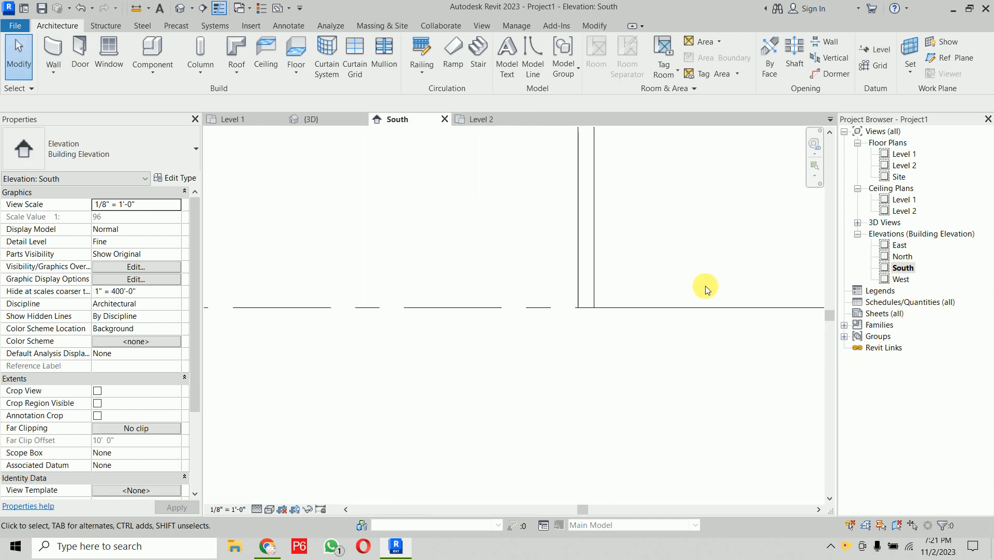
scroll(707, 263, "down", 2)
middle_click_drag(707, 262, 437, 293)
scroll(358, 252, "up", 3)
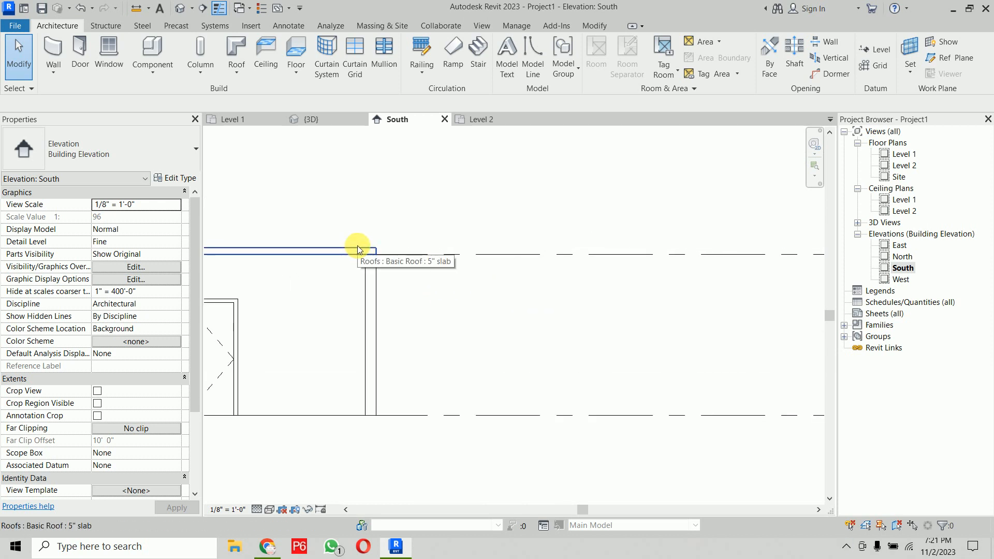
scroll(360, 253, "up", 5)
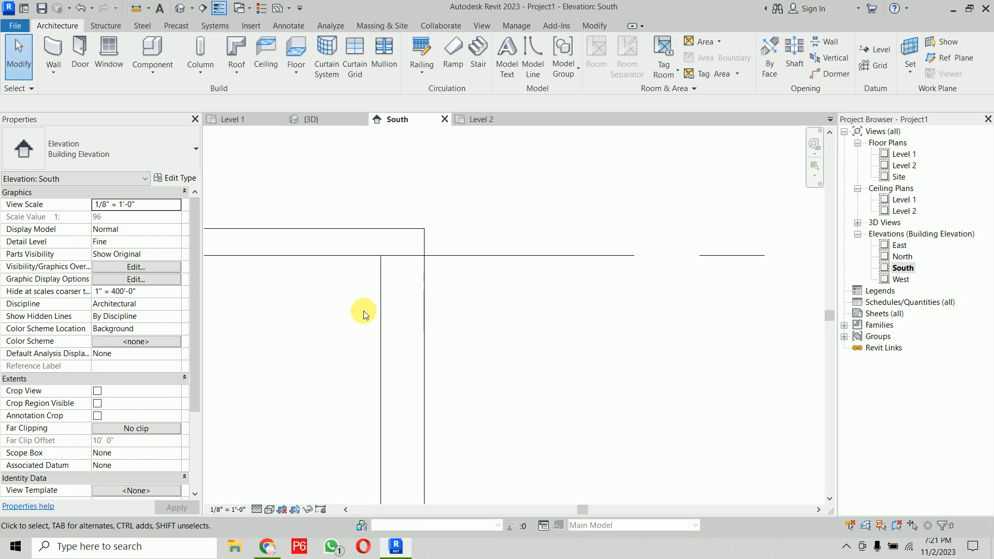
- Start an in-place component of the Generic Models category in the Level 2 floor plan, accepting the suggested name
double_click(905, 166)
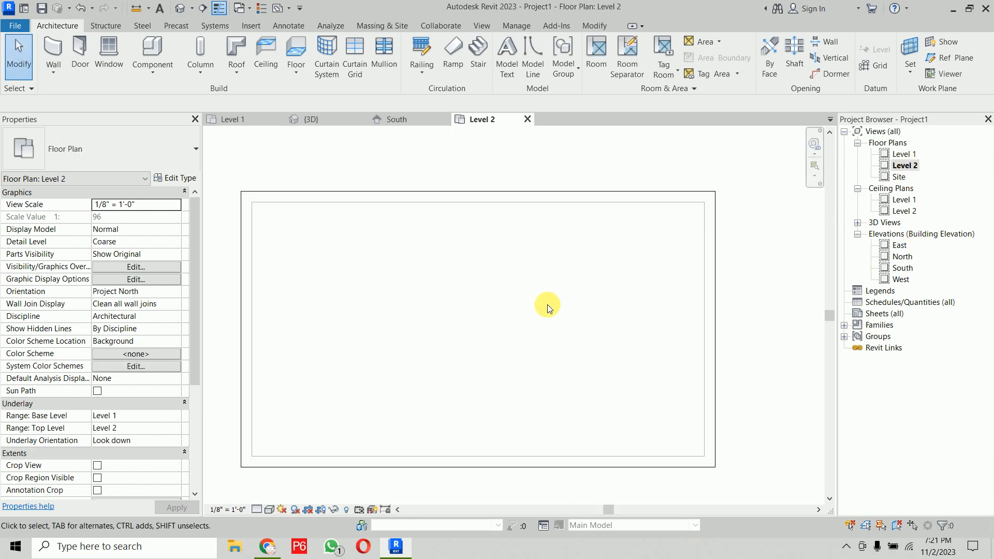
middle_click_drag(549, 308, 581, 286)
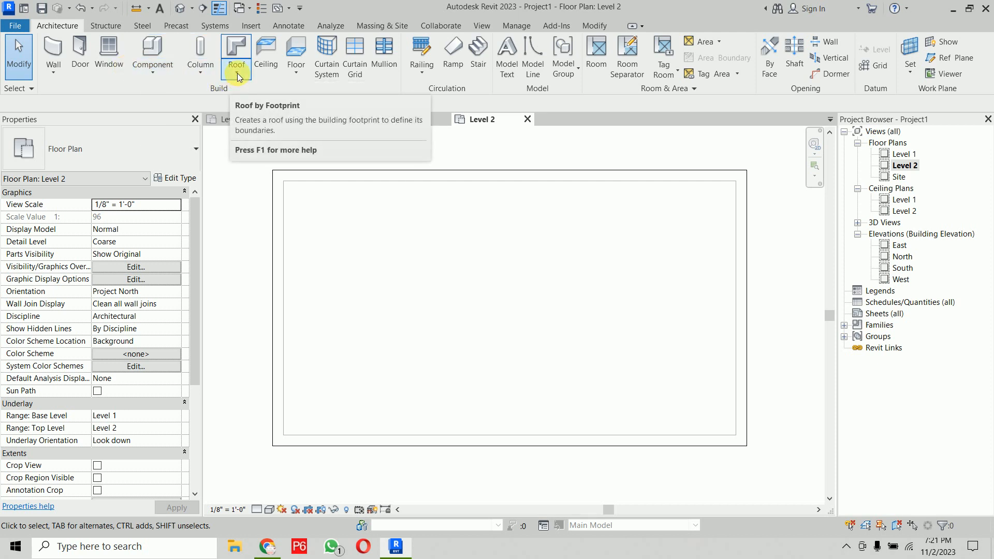
left_click(145, 74)
left_click(172, 128)
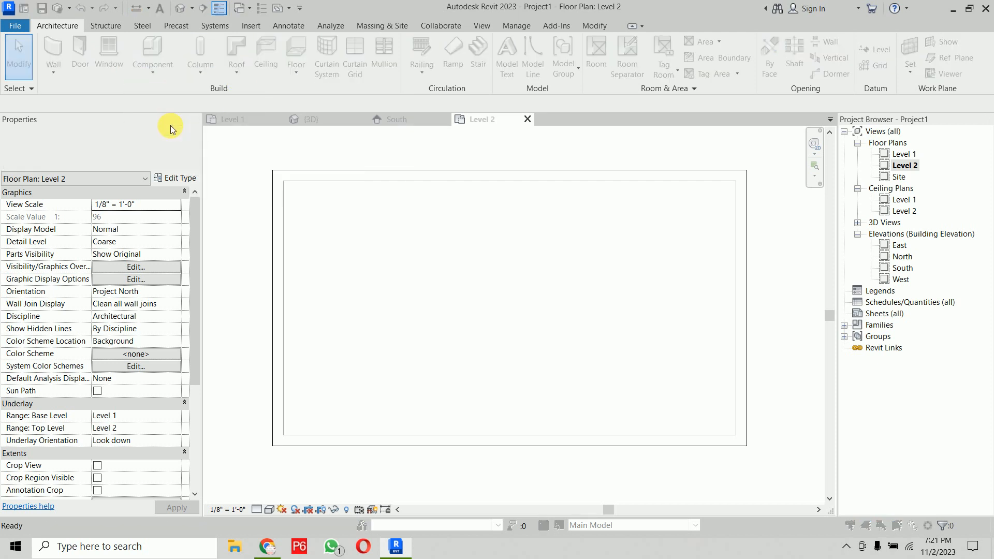
scroll(499, 225, "down", 3)
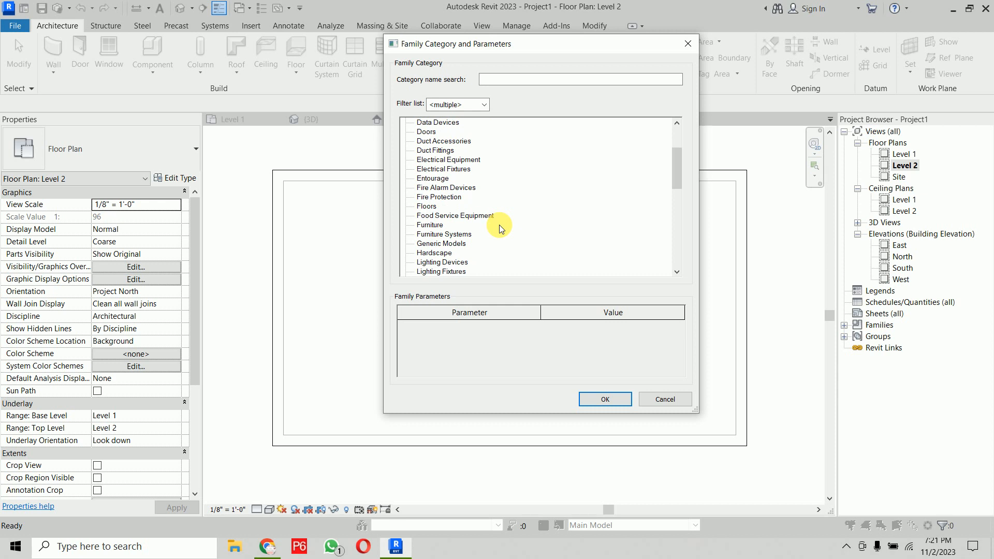
left_click(617, 399)
left_click(407, 301)
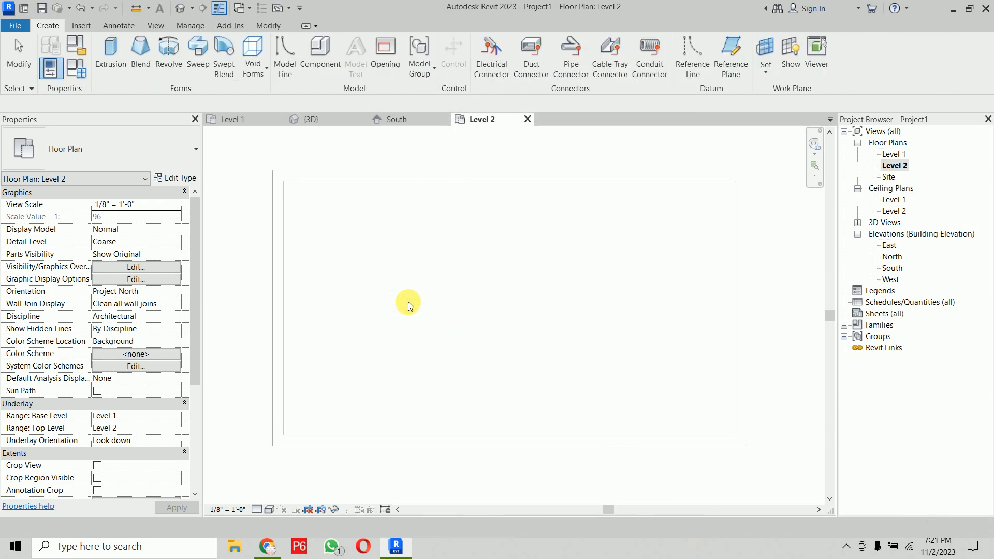
- Sketch and finish a rectangular sweep path of 27'-4" by 15'-4" along the inner wall faces
left_click(197, 60)
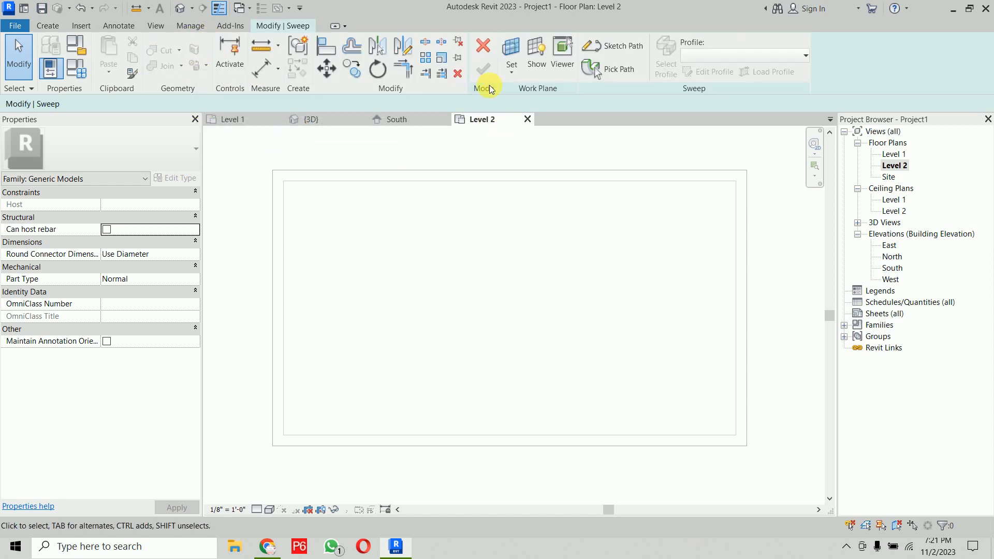
left_click(635, 55)
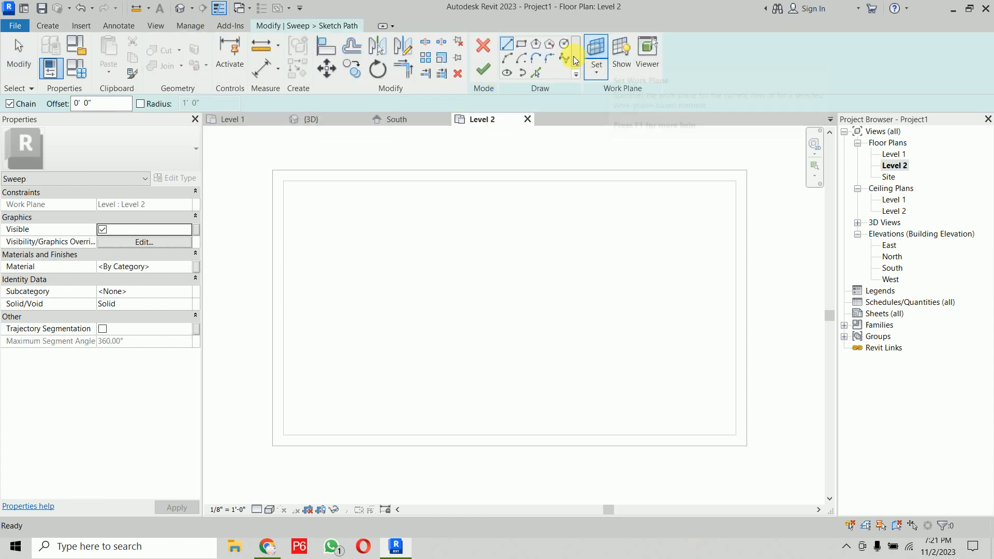
left_click(527, 48)
left_click(284, 180)
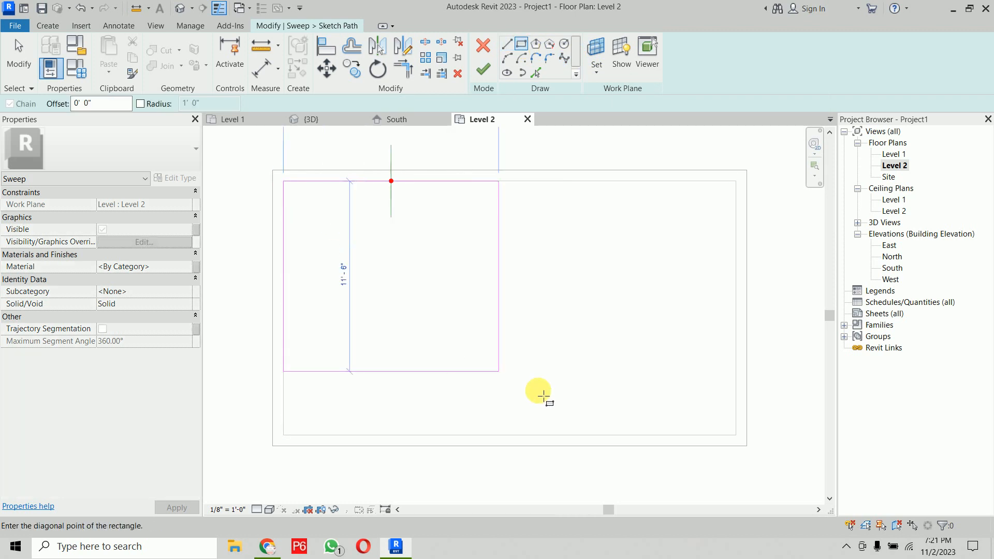
left_click(736, 435)
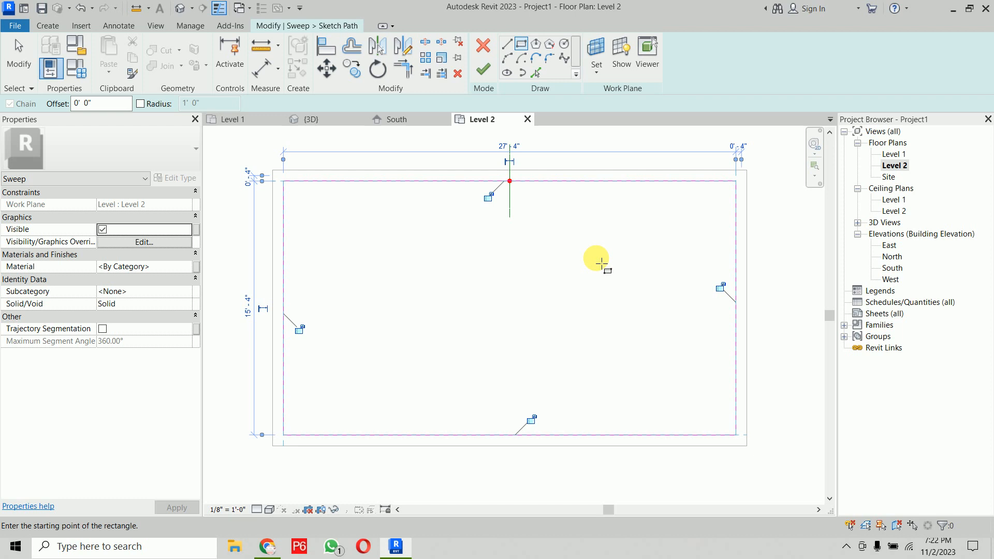
left_click(482, 72)
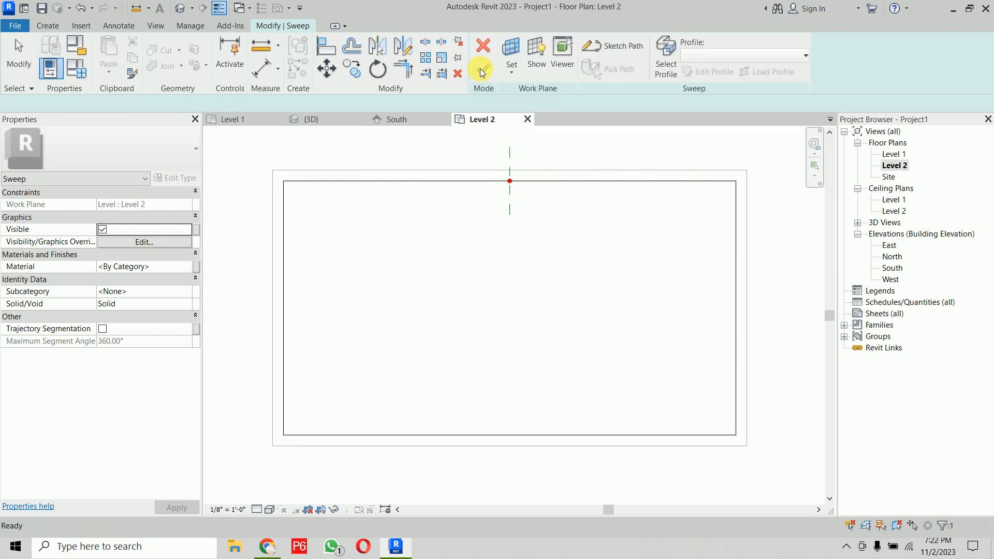
left_click(440, 147)
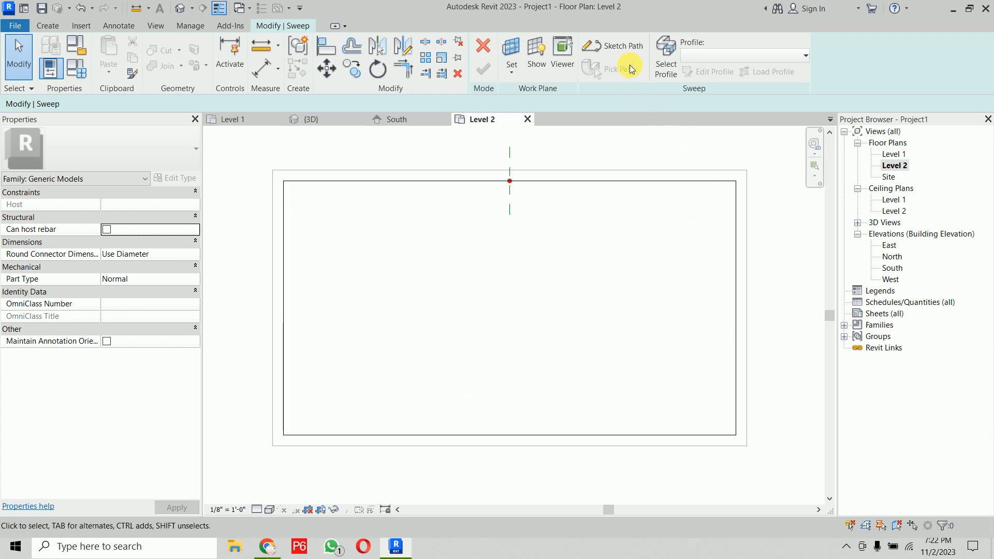
- Open the sweep's profile sketch in the East elevation and set the view's visual style to Wireframe
left_click(672, 71)
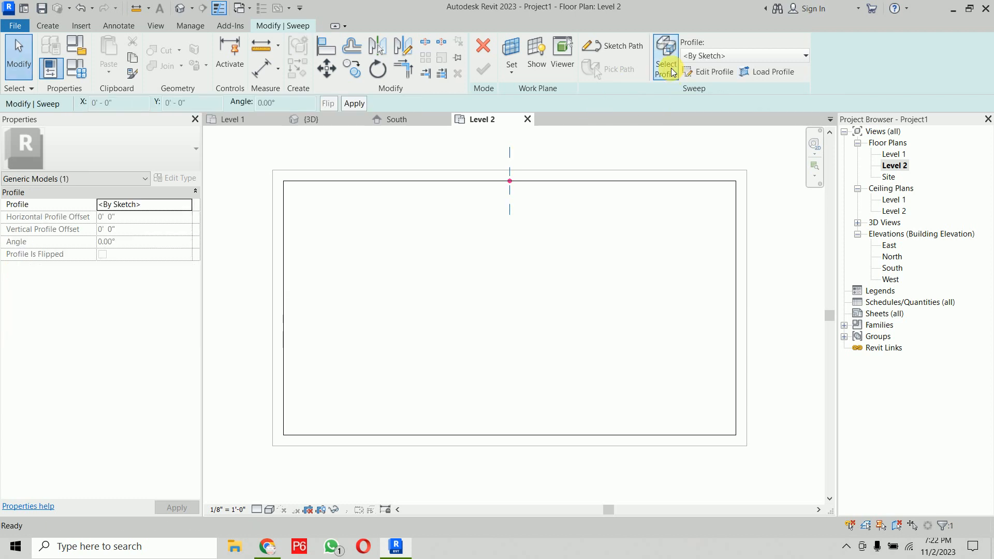
left_click(713, 74)
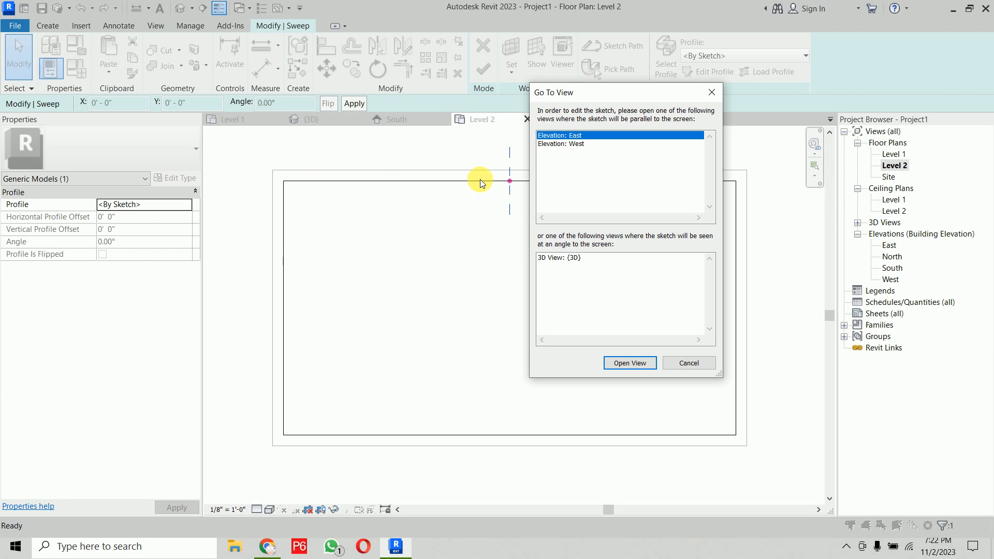
left_click(631, 363)
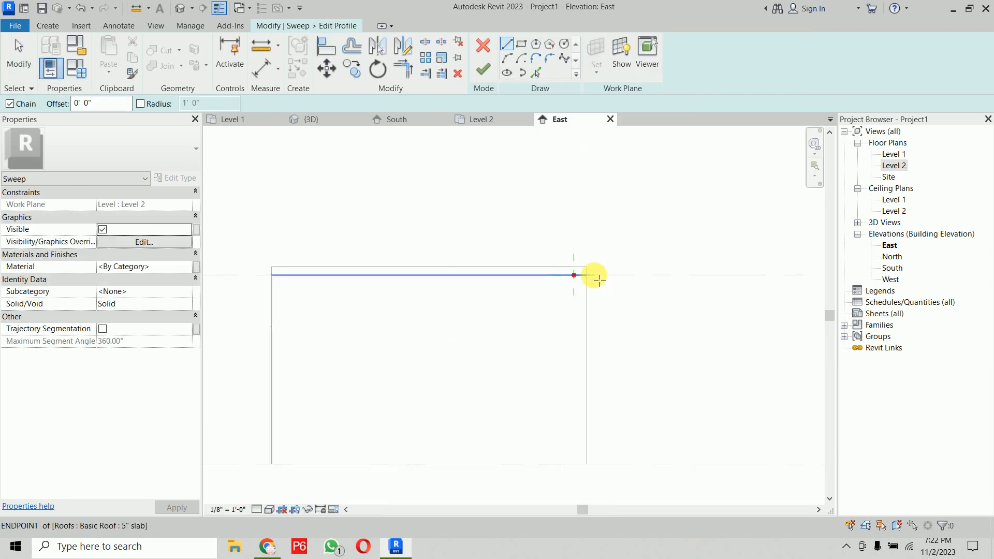
scroll(591, 279, "up", 3)
left_click(268, 512)
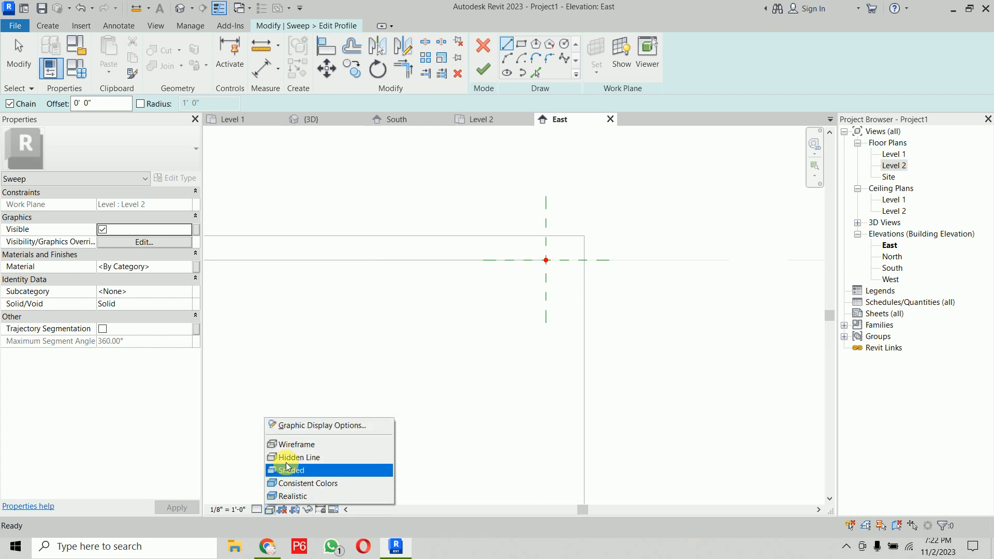
left_click(289, 443)
- Draw a 6" vertical profile line down the wall face from the sweep path's reference point
scroll(498, 290, "up", 2)
scroll(518, 279, "up", 1)
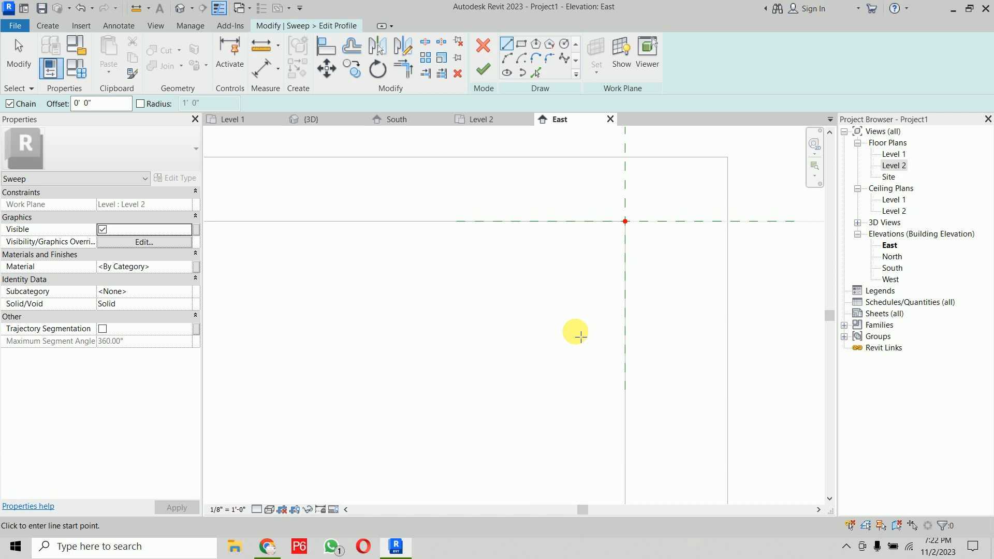
scroll(575, 316, "up", 1)
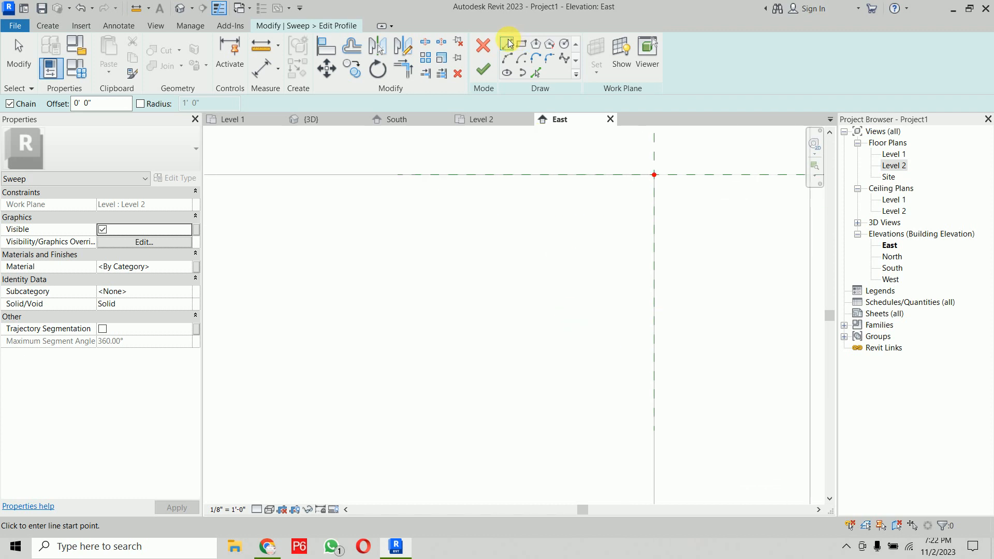
left_click(521, 46)
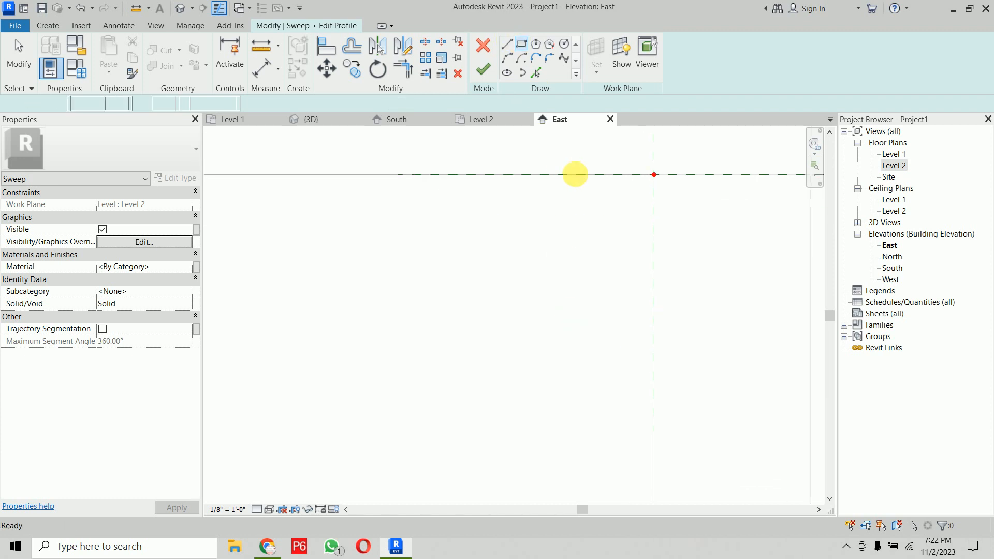
left_click(507, 45)
left_click(655, 175)
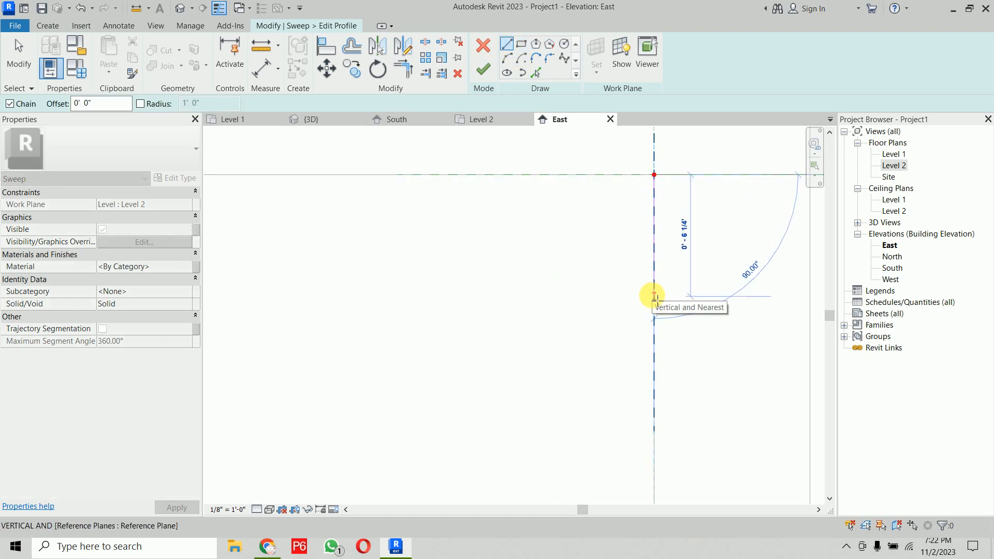
type("6")
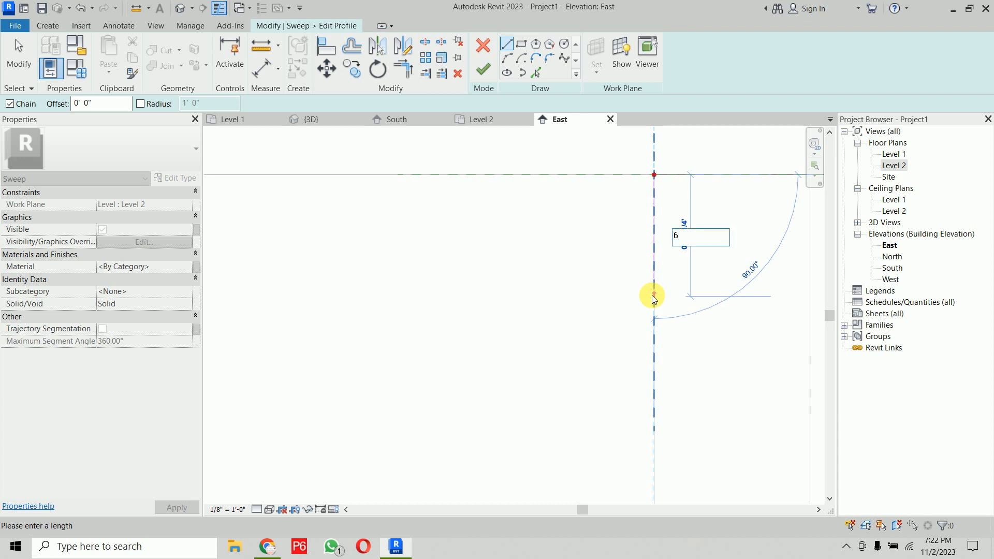
type("\"")
key("Return")
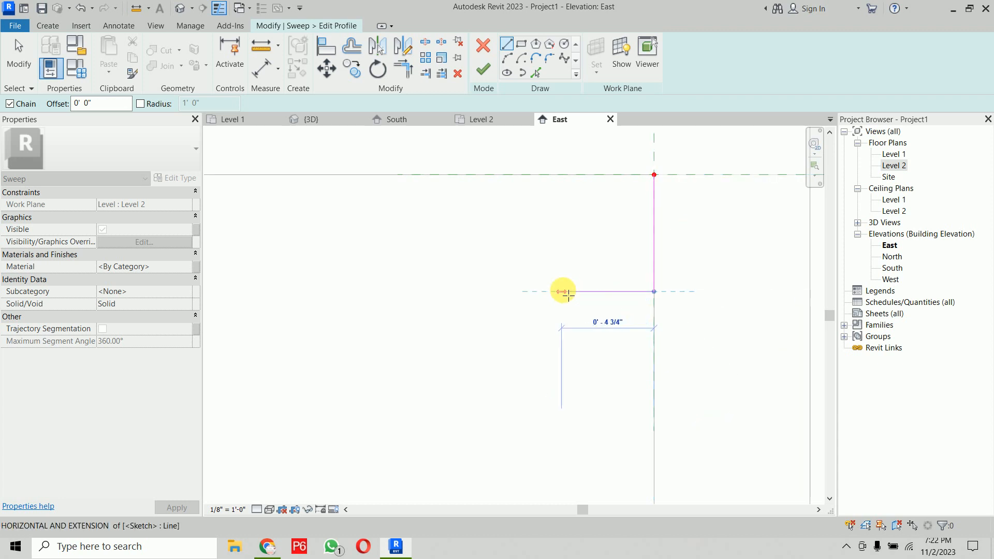
key("Escape")
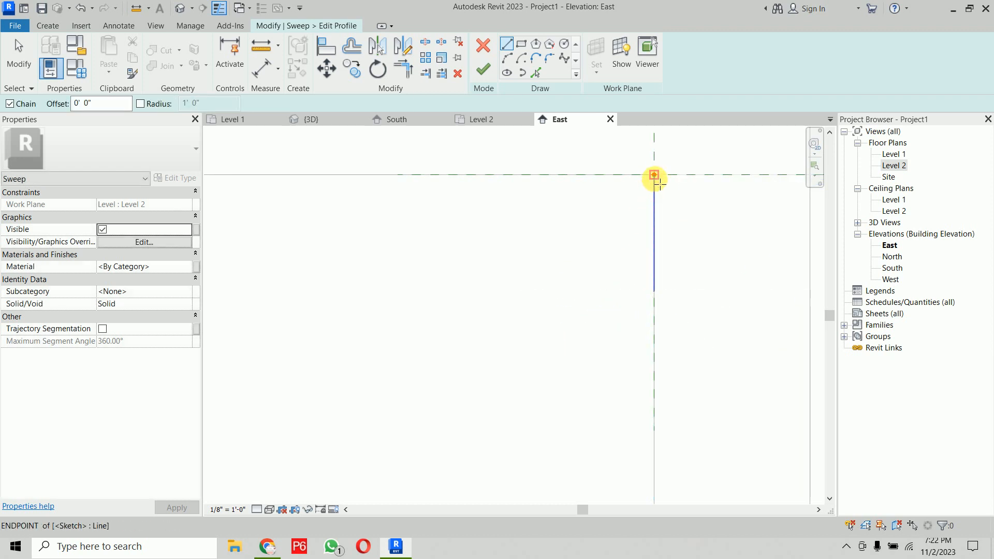
- Draw a 6" horizontal line inward from the reference point, ending with a 1" downward segment and a 1" segment back toward the wall
left_click(655, 176)
type("6")
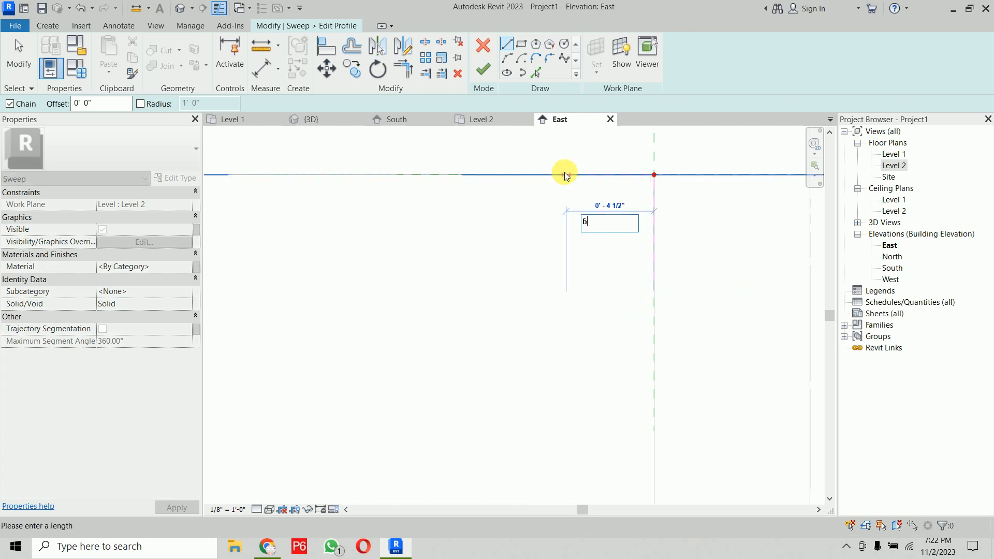
key("Return")
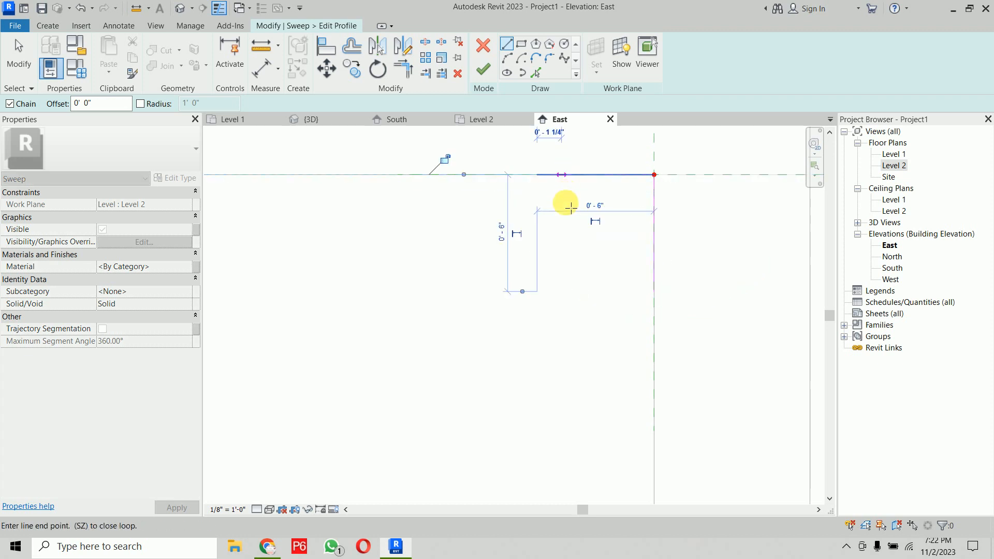
left_click(537, 195)
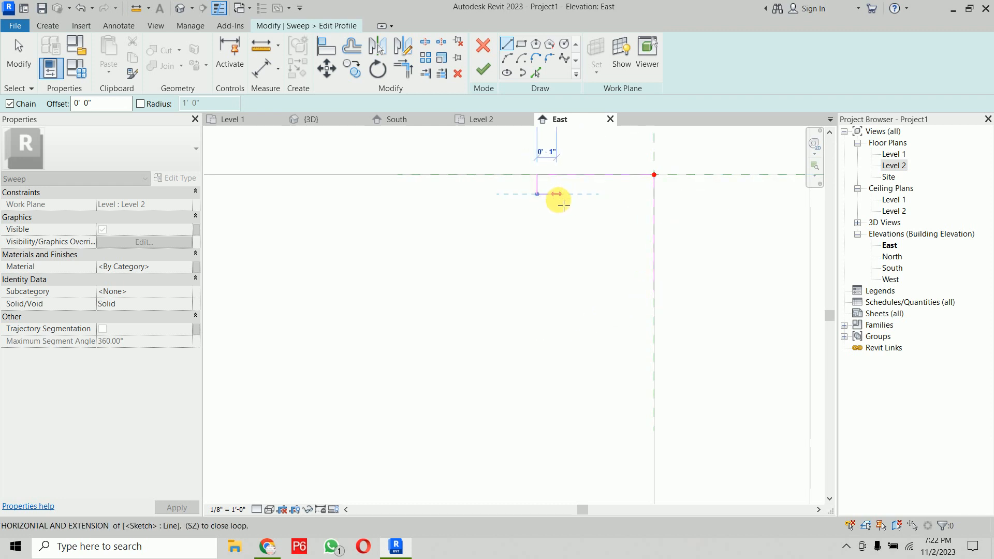
left_click(561, 207)
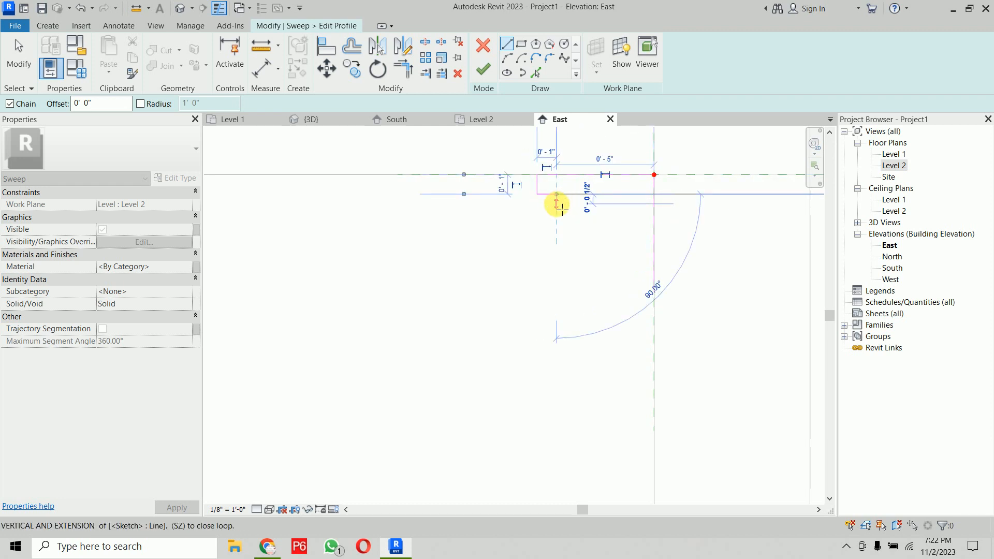
key("Escape")
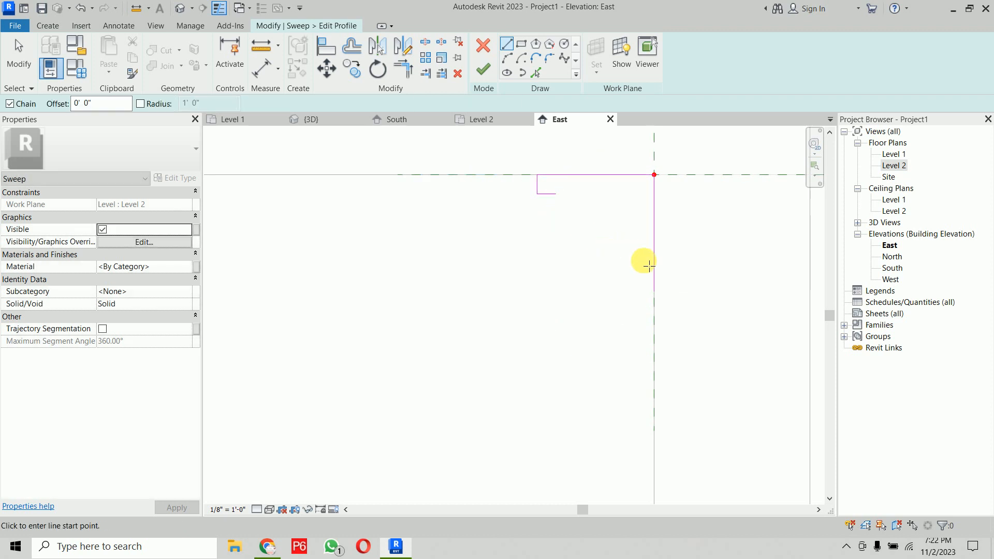
- Add a 1" horizontal segment inward from the lower end of the vertical line, followed by a 1" segment upward
left_click(654, 292)
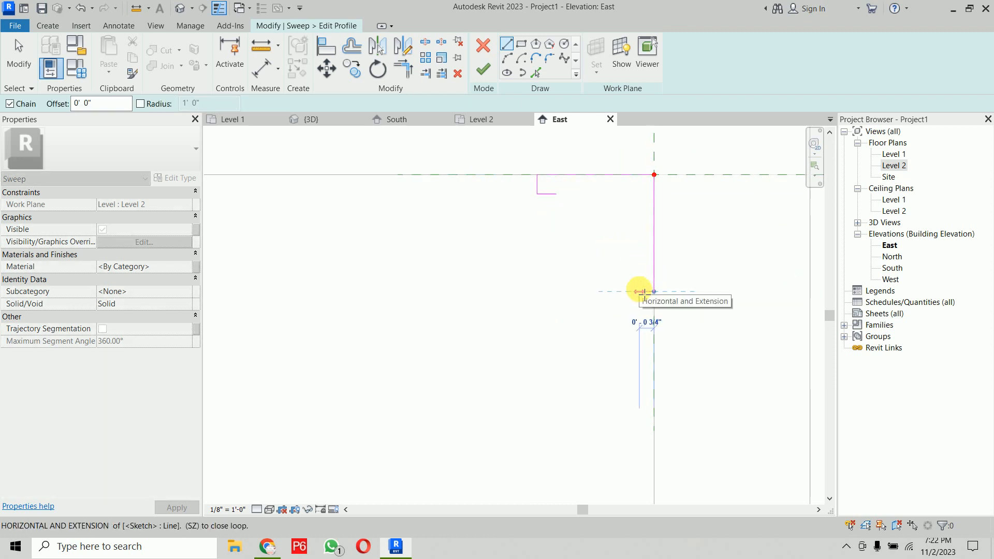
left_click(635, 292)
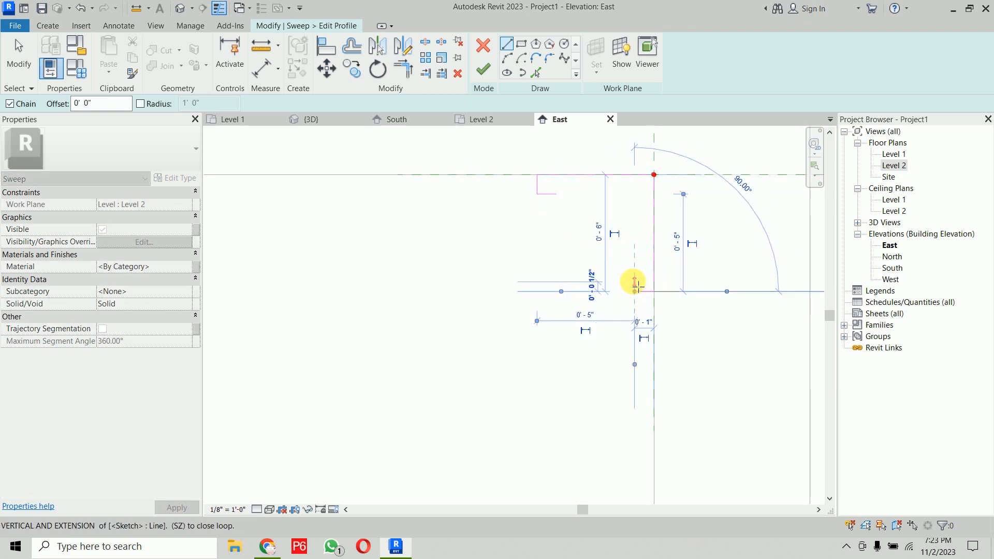
left_click(635, 273)
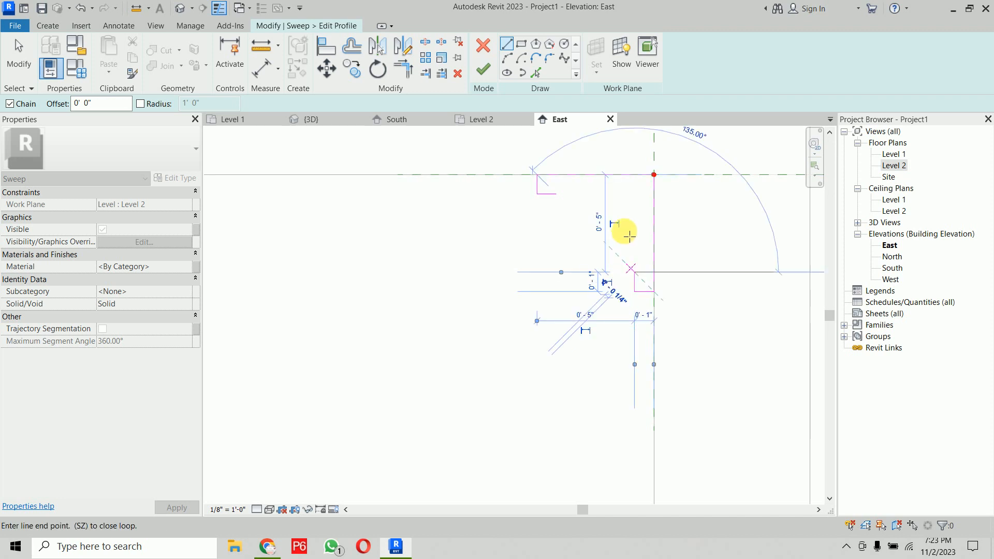
key("Escape")
- Close the cornice profile with a start-end-radius arc between the free ends of the two 1" segments, and finish the profile sketch
left_click(509, 60)
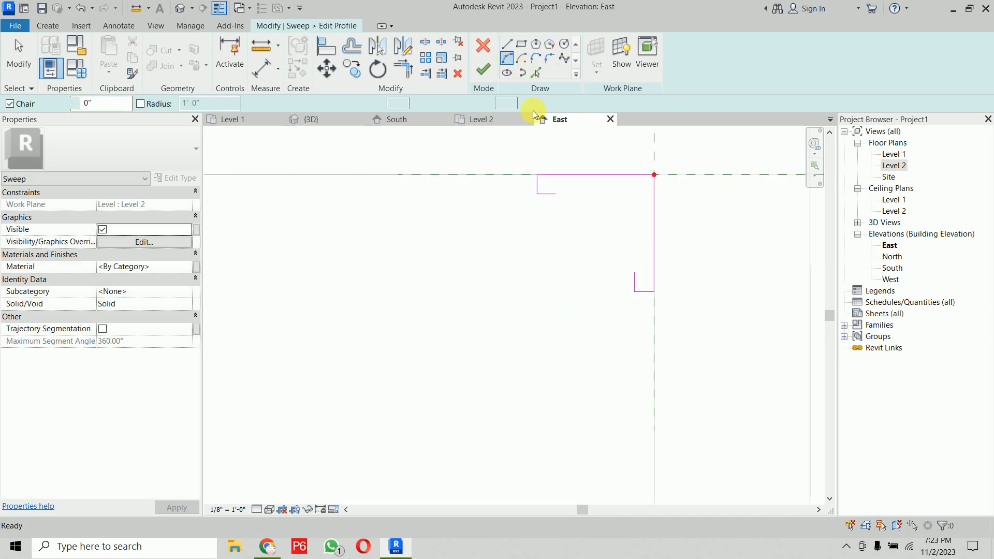
left_click(555, 193)
left_click(634, 269)
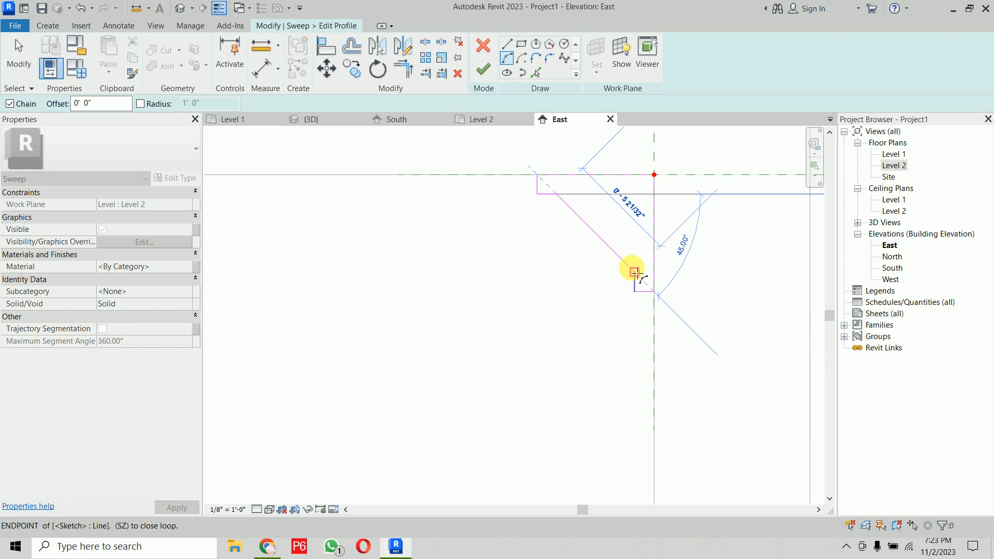
left_click(614, 224)
key("Escape")
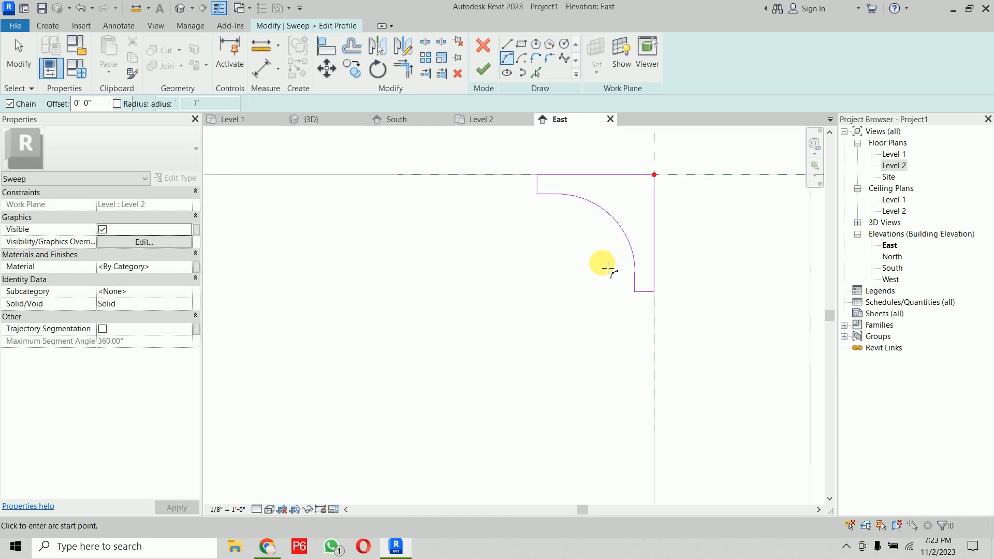
key("Escape")
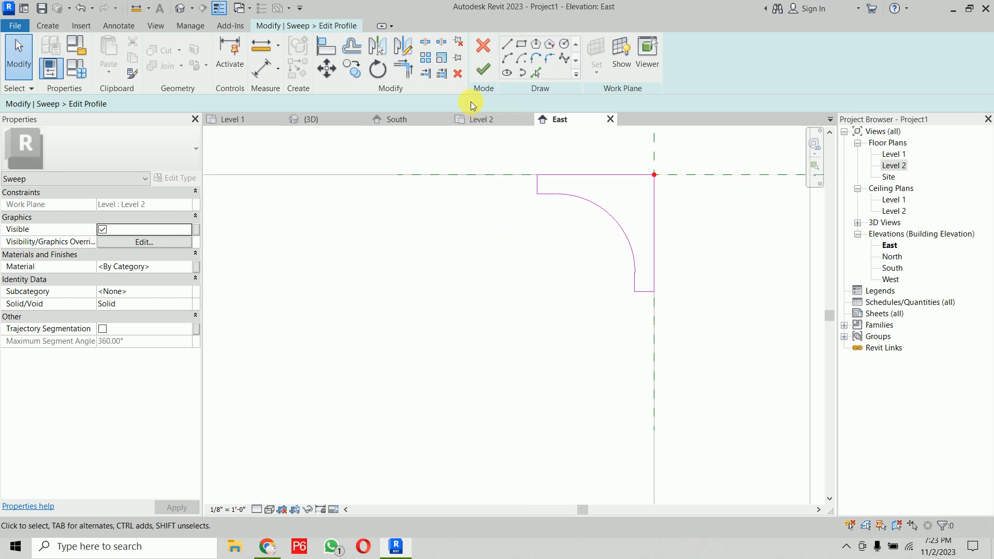
left_click(484, 73)
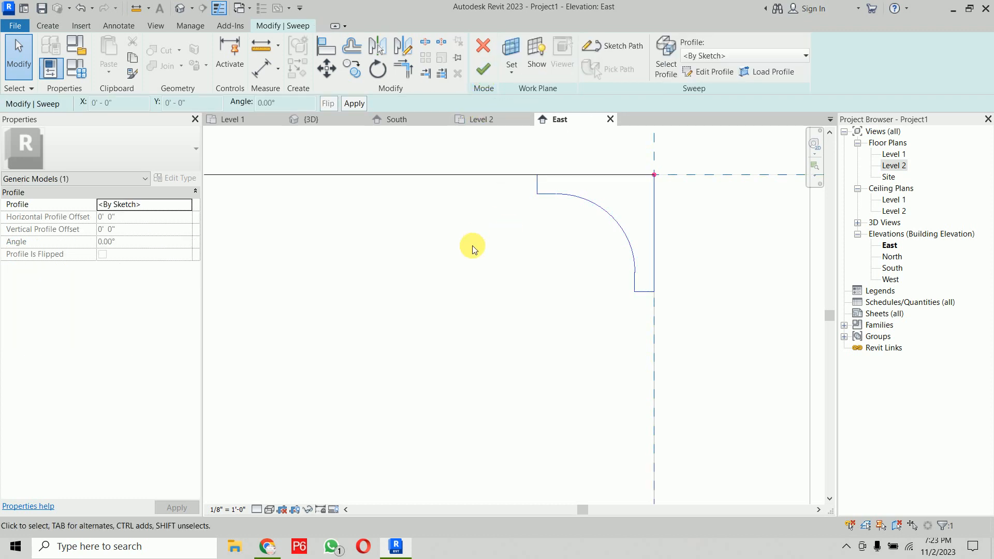
- Examine the sketched cornice profile's position and orientation on the sweep path in the 3D view
scroll(473, 249, "down", 6)
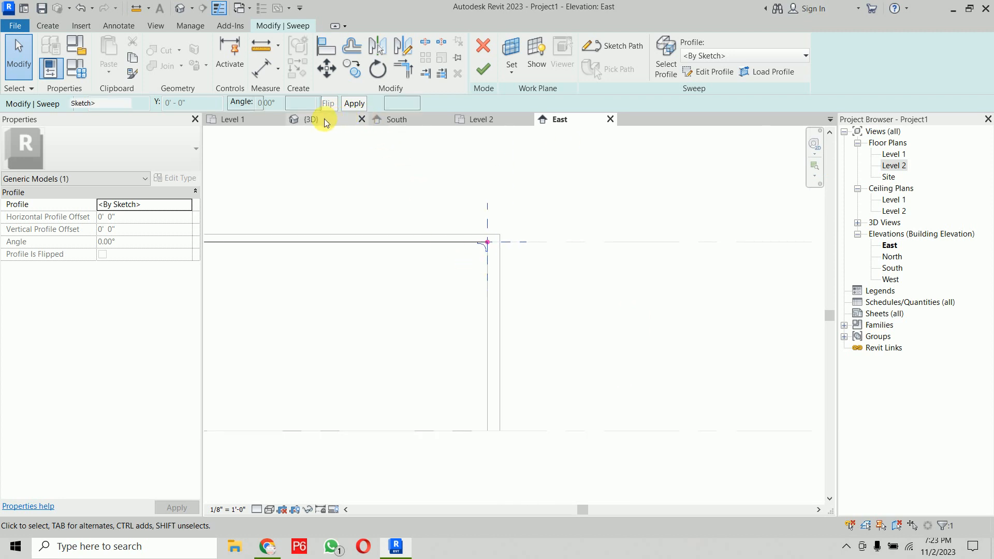
left_click(311, 120)
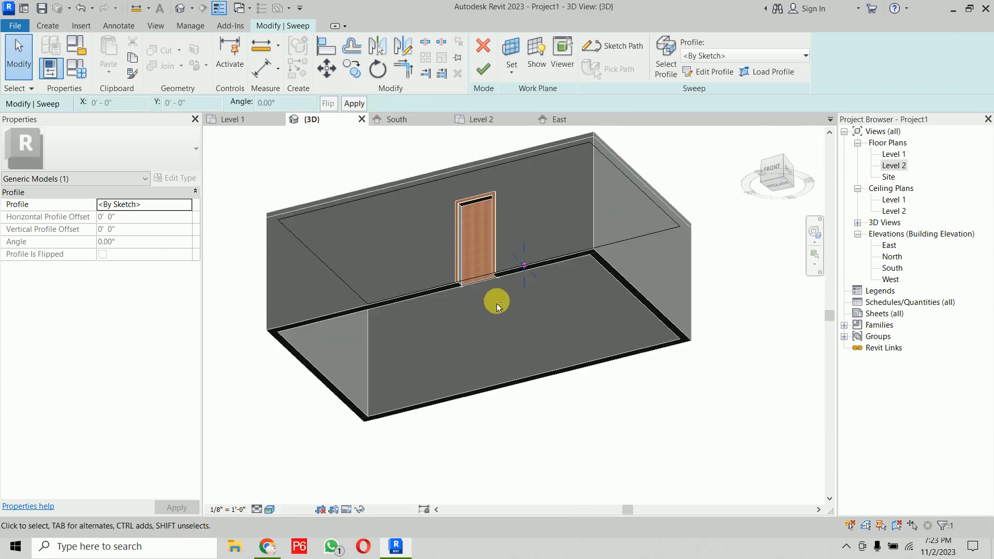
middle_click_drag(500, 304, 484, 248, "shift")
scroll(511, 265, "up", 3)
scroll(510, 265, "up", 5)
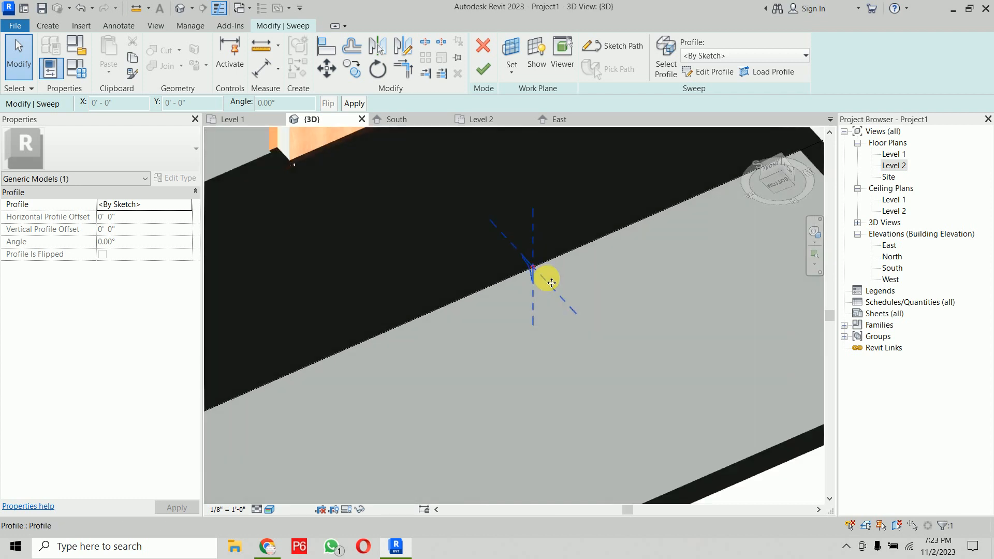
scroll(492, 254, "down", 5)
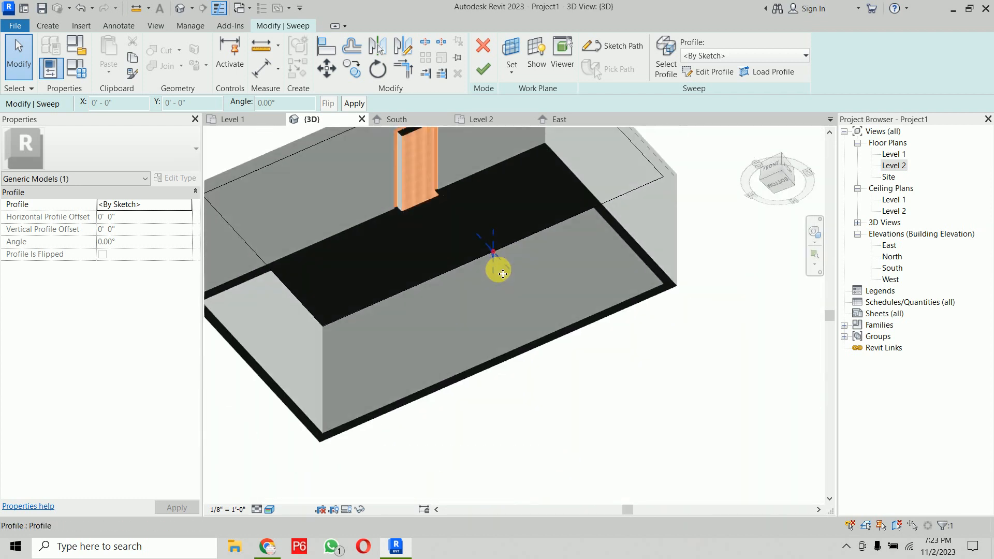
middle_click_drag(497, 268, 725, 346, "shift")
scroll(506, 259, "up", 5)
scroll(509, 265, "up", 3)
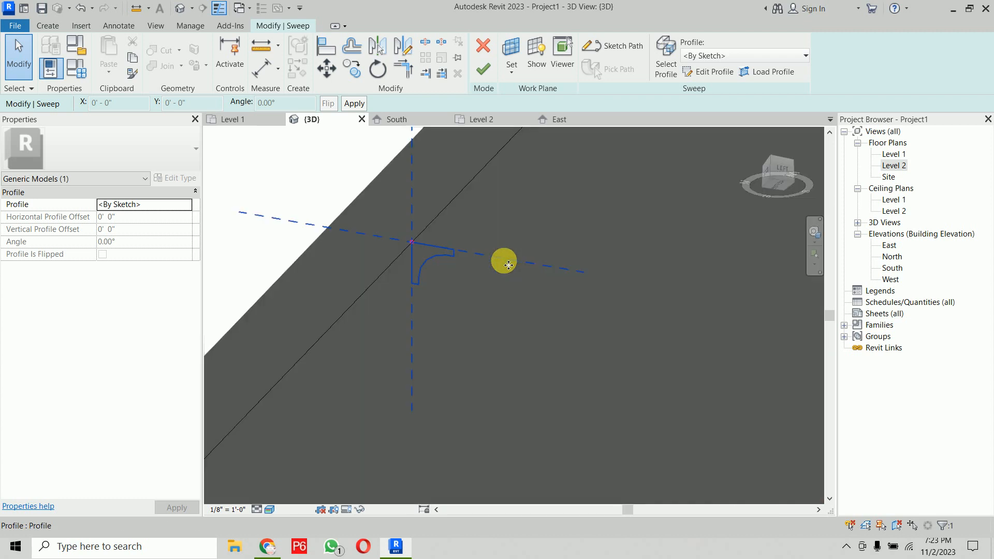
scroll(508, 265, "down", 6)
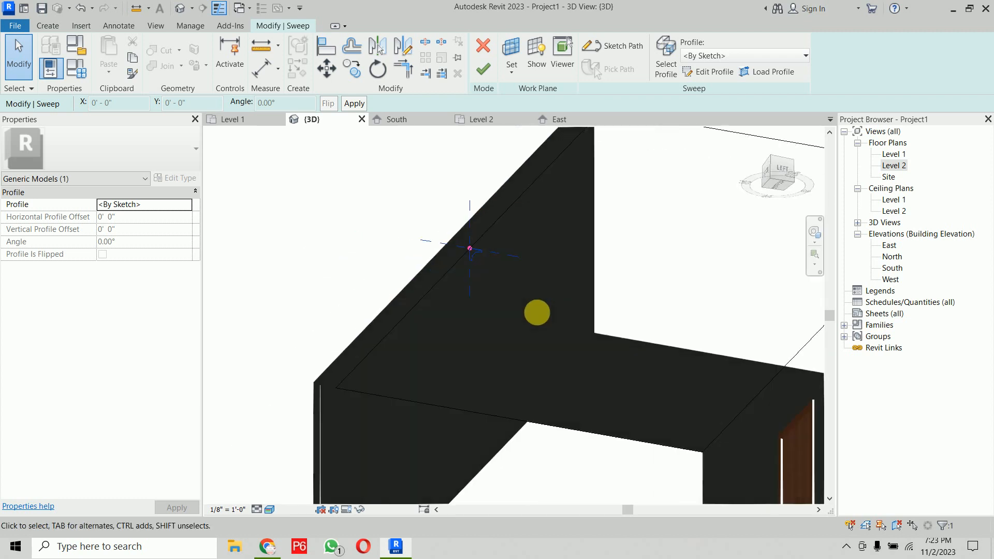
- Finish the cornice sweep and complete the in-place model
left_click(484, 71)
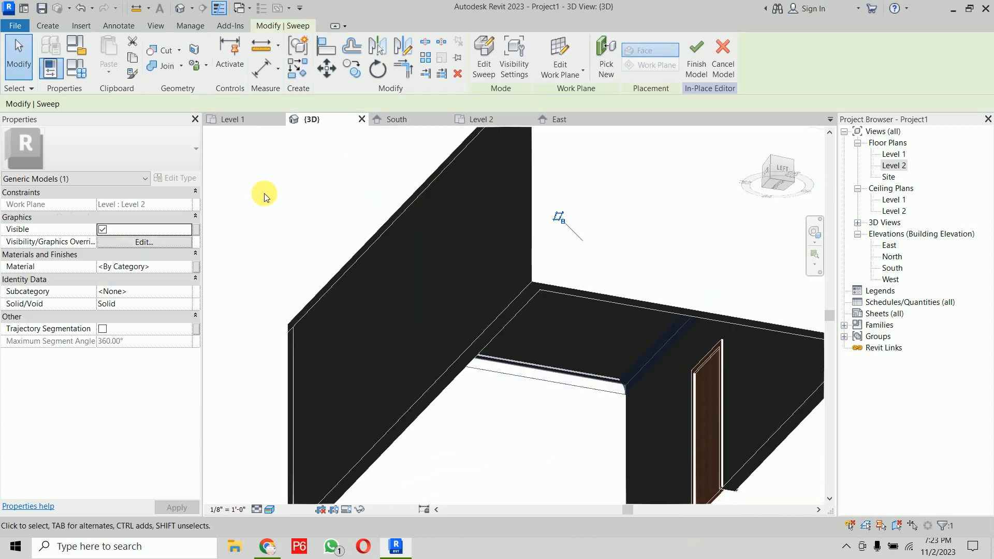
scroll(283, 185, "down", 2)
middle_click_drag(617, 270, 705, 270, "shift")
left_click(703, 74)
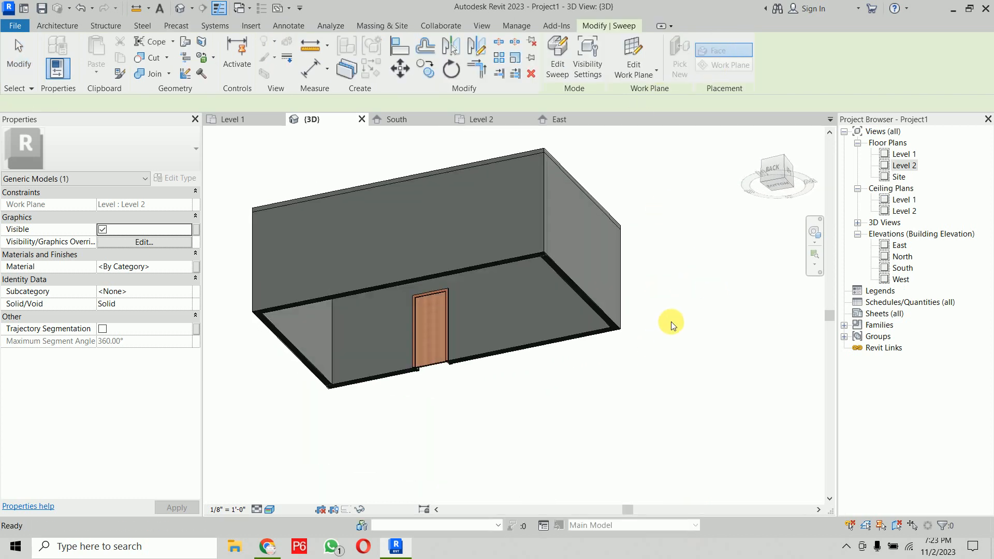
- Temporarily hide the 5" roof slab in the 3D view
middle_click_drag(684, 316, 378, 523, "shift")
left_click(577, 241)
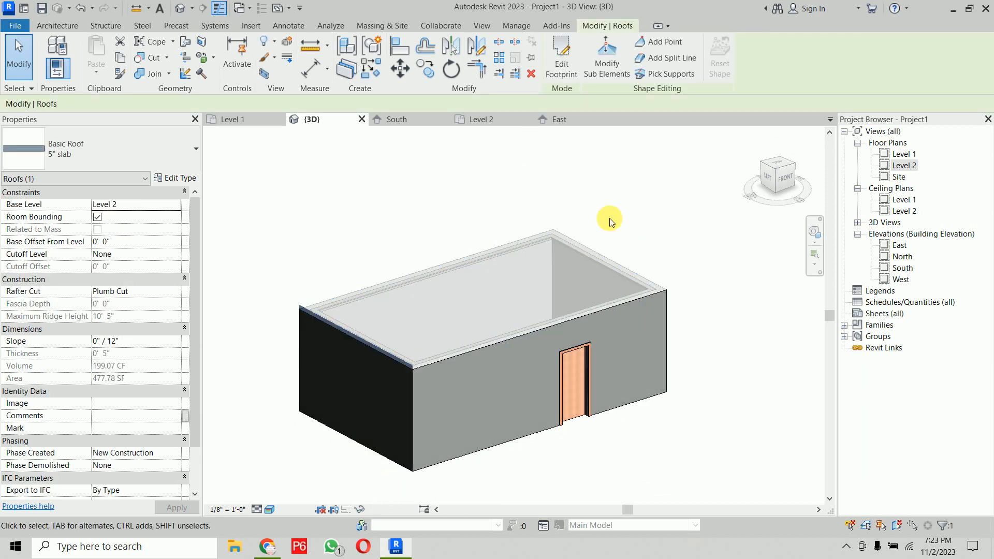
key("h")
key("h")
- Examine the finished cornice along the inner wall faces and where it turns the corner
middle_click_drag(639, 251, 457, 206, "shift")
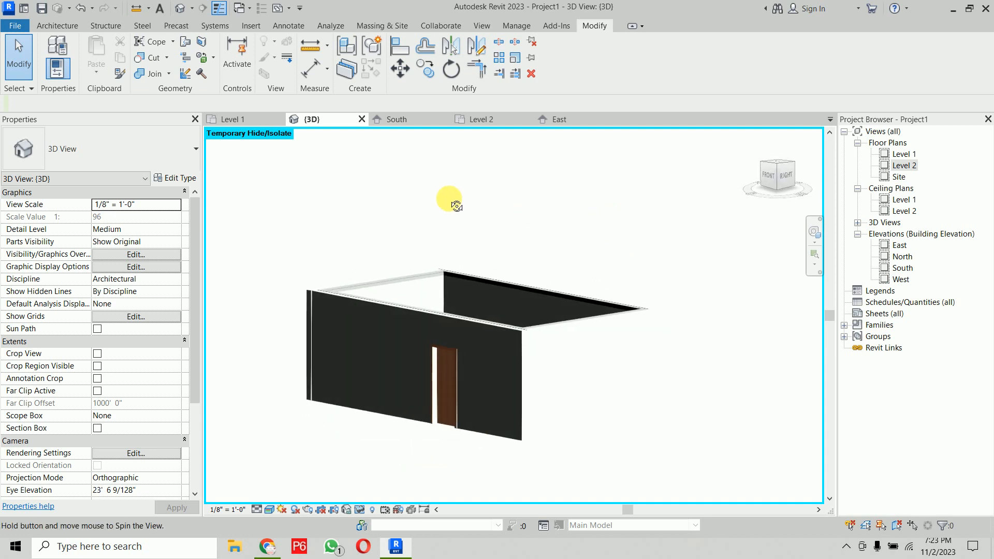
scroll(433, 278, "up", 5)
left_click(475, 303)
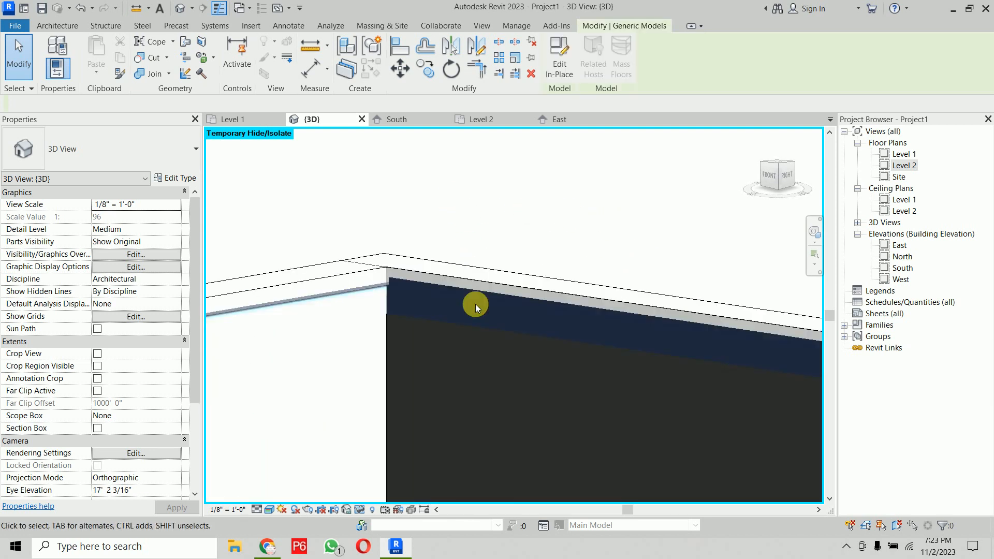
middle_click_drag(476, 303, 434, 102, "shift")
scroll(575, 311, "down", 5)
middle_click_drag(600, 324, 535, 104)
middle_click_drag(675, 442, 562, 401)
scroll(558, 396, "up", 1)
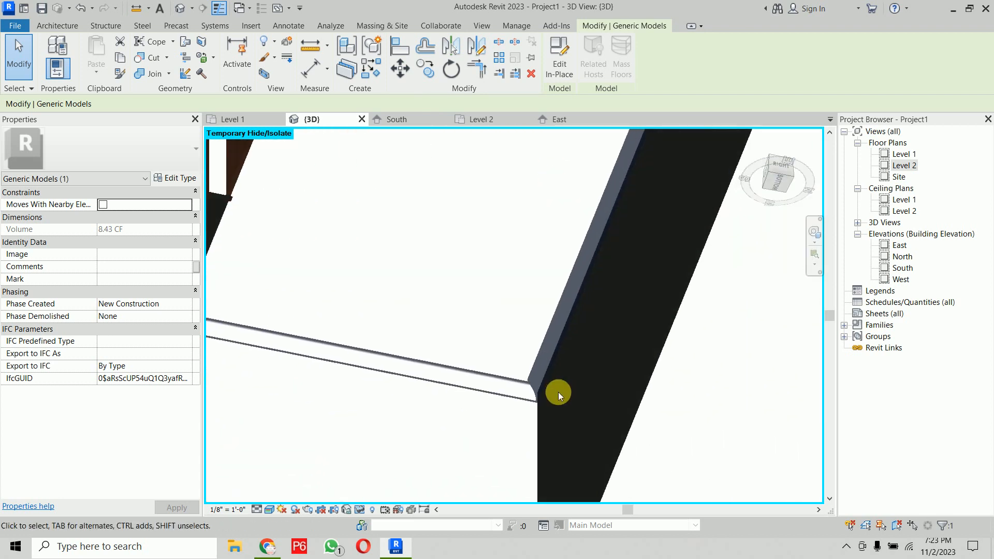
scroll(559, 396, "up", 3)
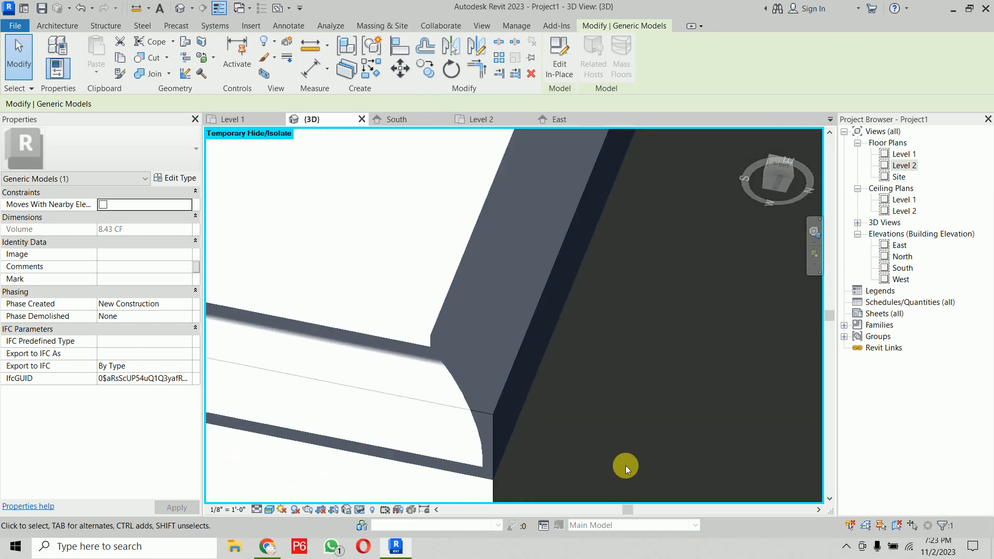
- Reset the temporary hiding of the roof slab and change the 3D view's visual style to bring out the cornice's curved surface
key("h")
key("r")
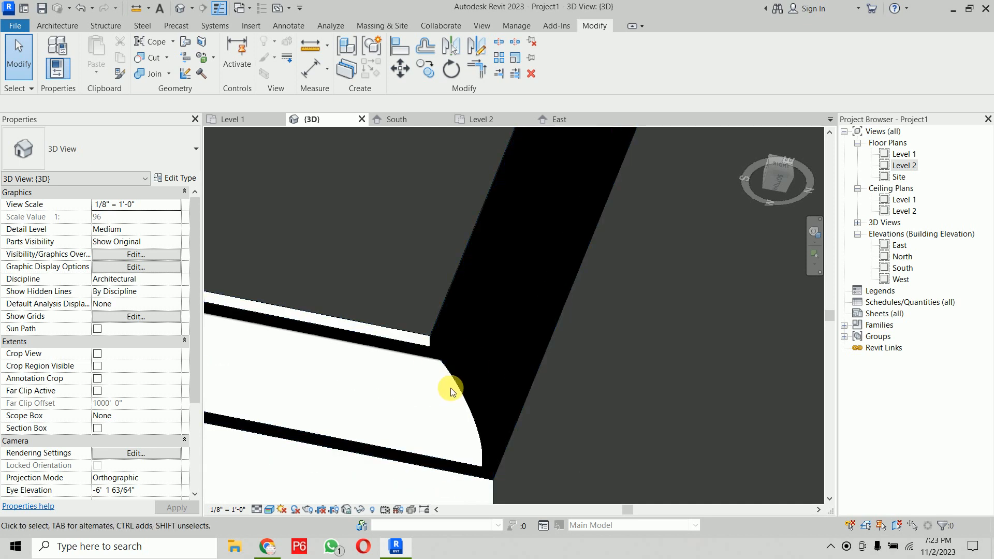
left_click(454, 342)
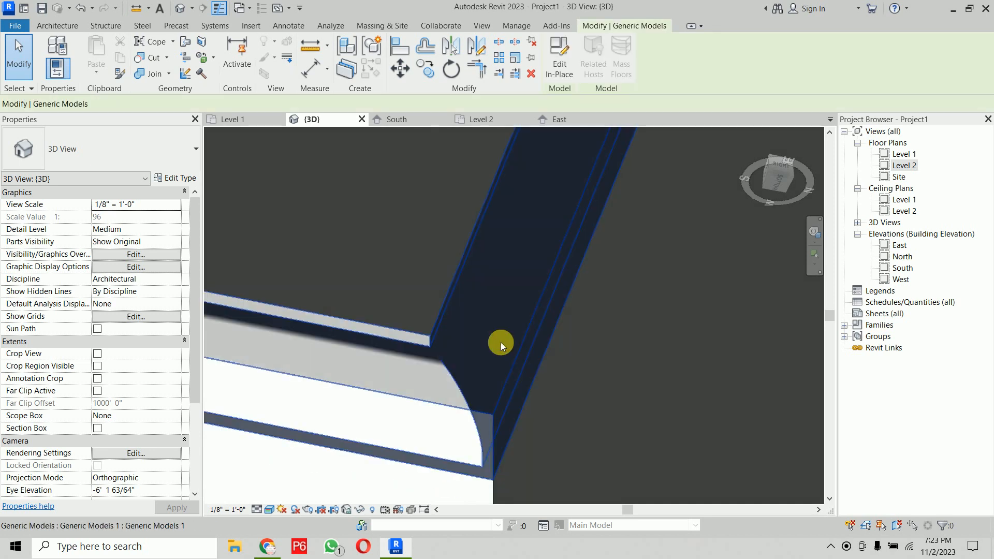
left_click(269, 511)
left_click(302, 470)
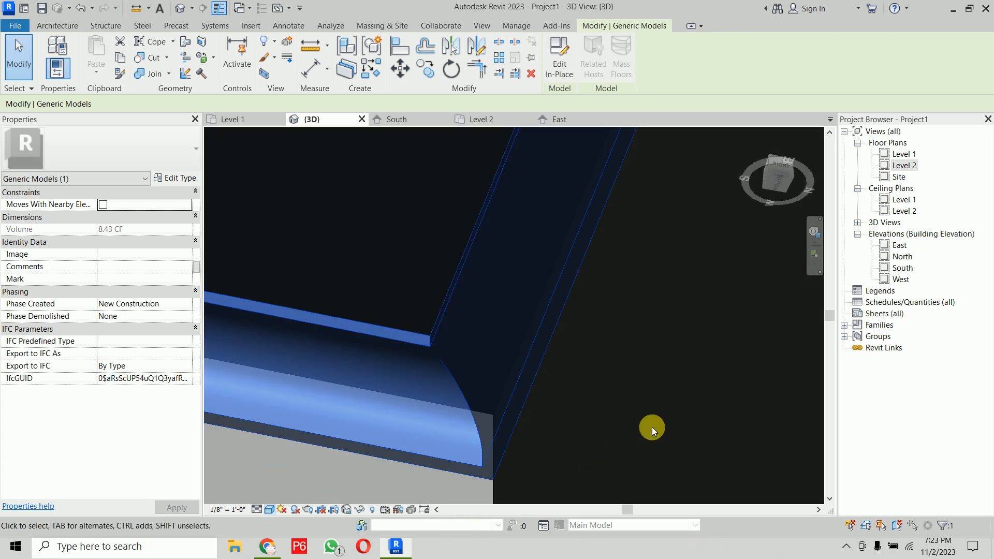
left_click(651, 428)
middle_click_drag(652, 427, 540, 317, "shift")
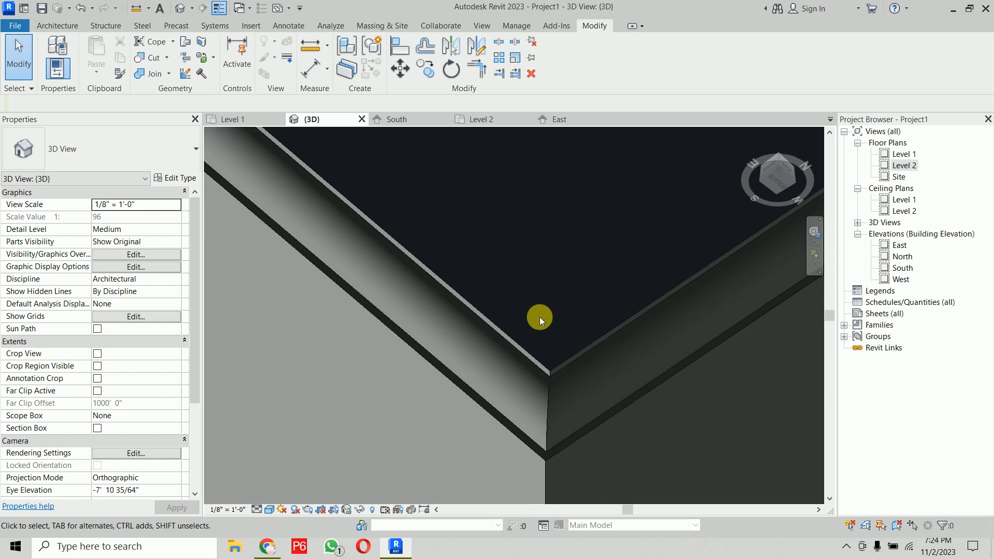
- Open the Level 1 floor plan and create a new in-place component in the Generic Models category
double_click(907, 154)
middle_click_drag(548, 295, 554, 311)
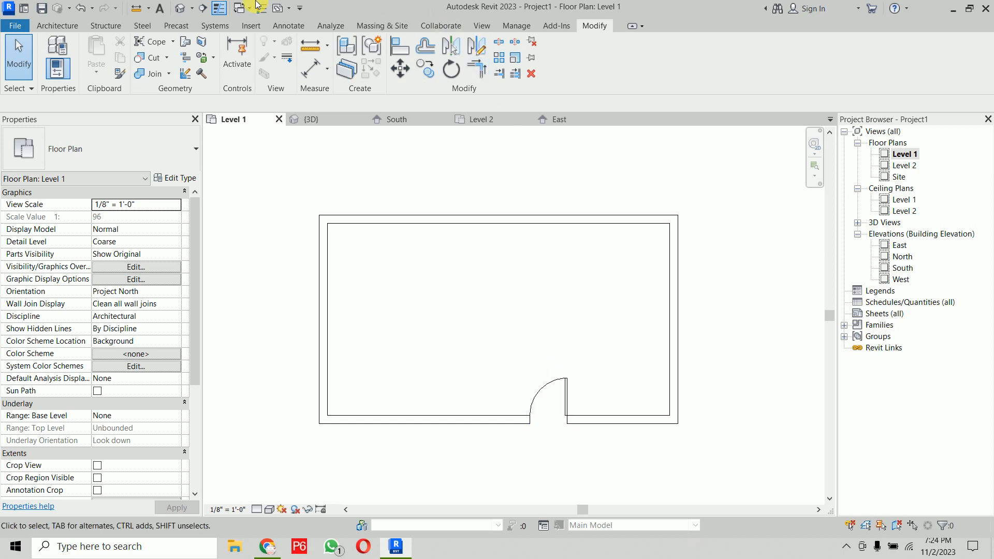
left_click(57, 26)
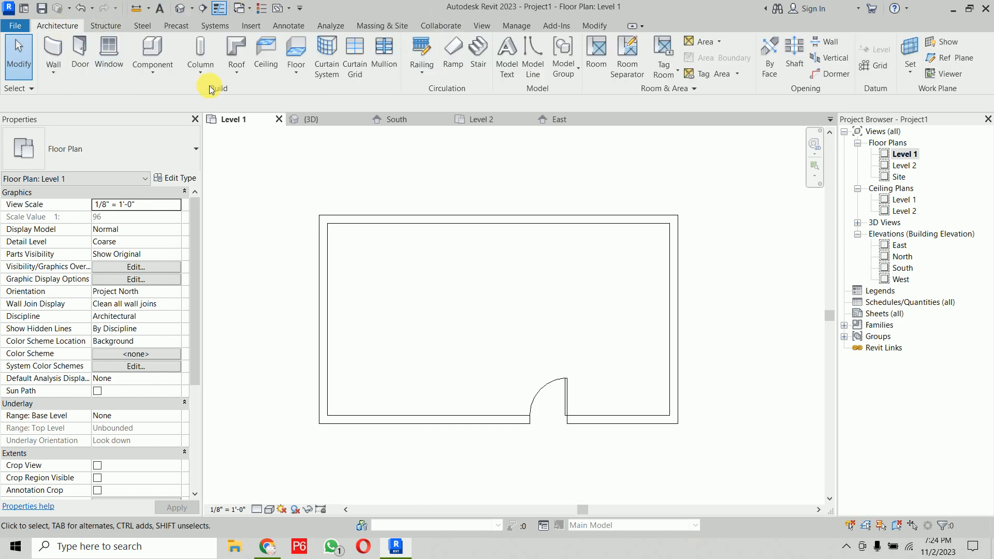
left_click(165, 73)
left_click(155, 123)
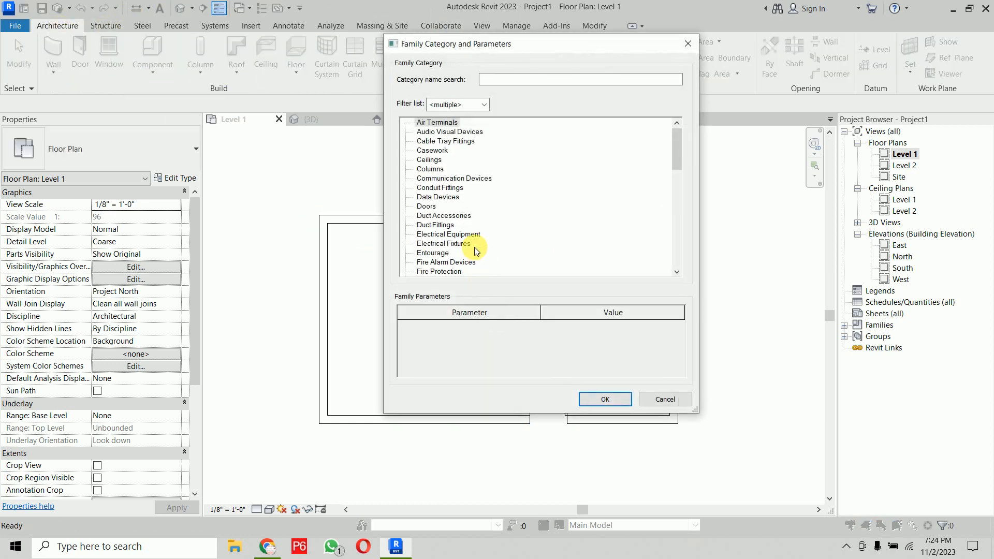
left_click(597, 399)
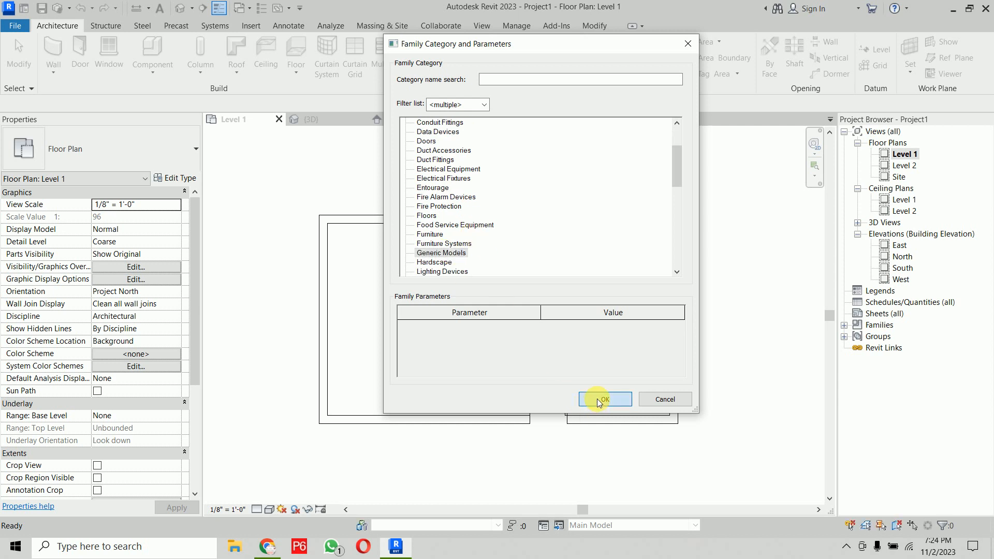
left_click(406, 302)
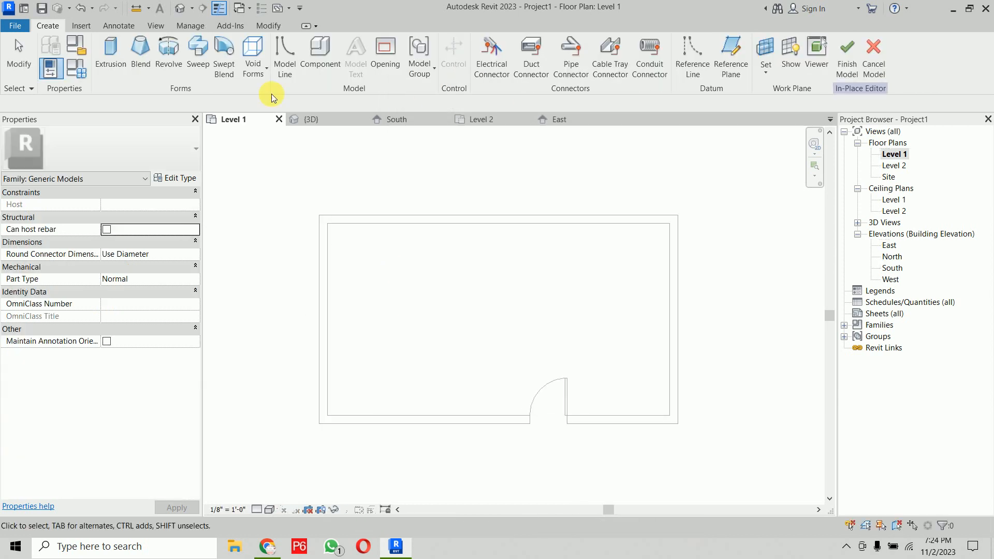
- Start a new sweep and set the 3D view's visual style to Wireframe with the whole building in view
left_click(197, 62)
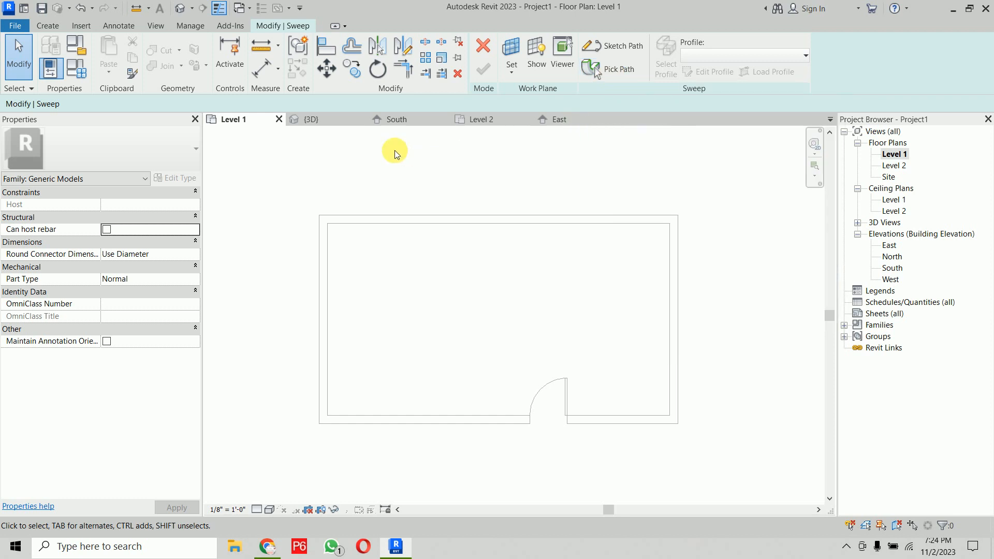
left_click(340, 122)
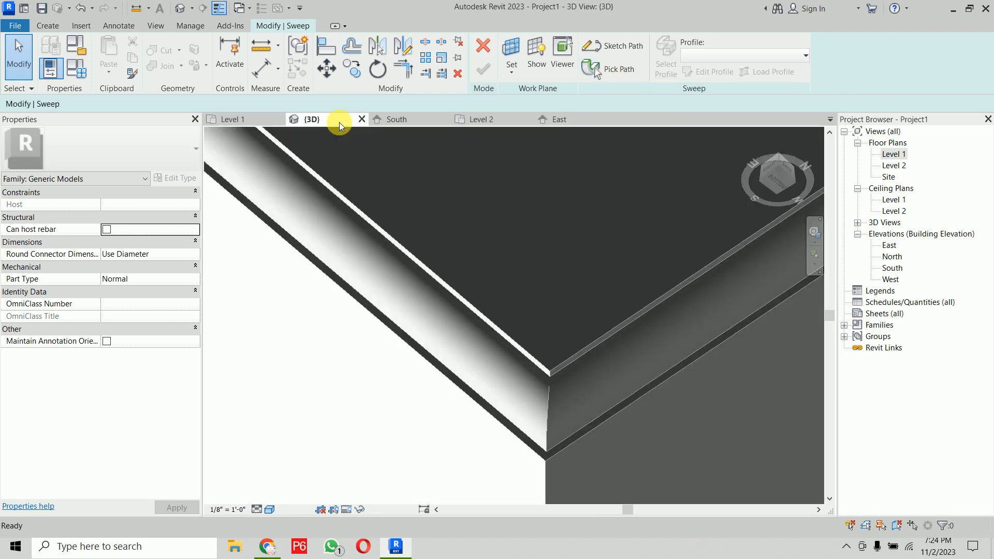
middle_click_drag(339, 122, 544, 247, "shift")
left_click(270, 509)
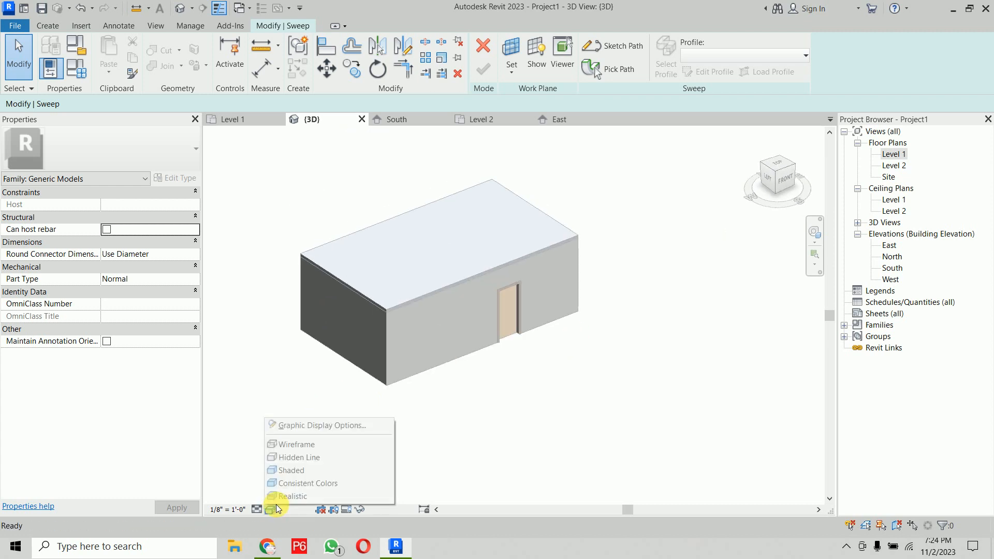
left_click(304, 449)
mouse_move(633, 328)
middle_mouse_down("shift")
mouse_move(616, 324)
mouse_move(615, 334)
middle_mouse_up("shift")
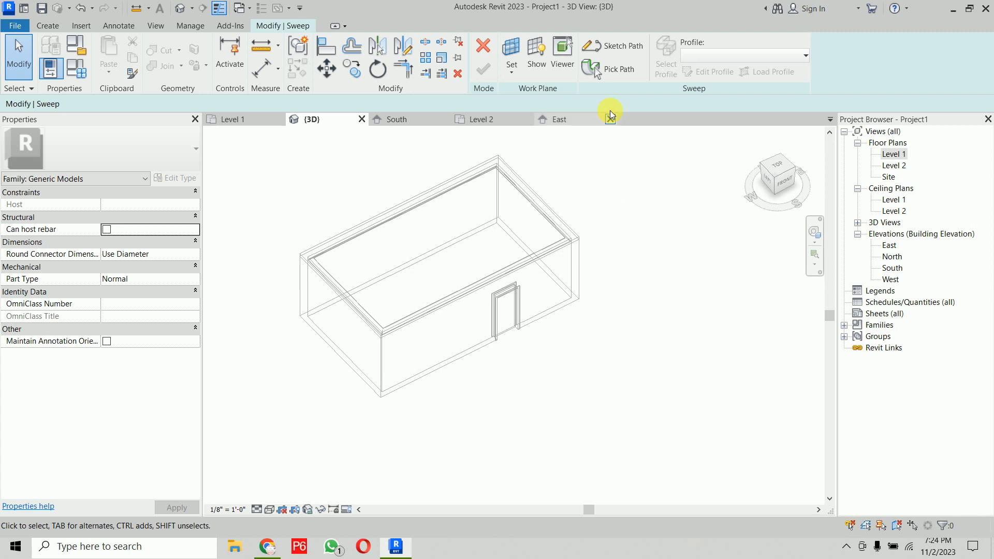
- Pick the inner bottom edges of all four walls as the sweep path, leaving out the door opening
left_click(617, 69)
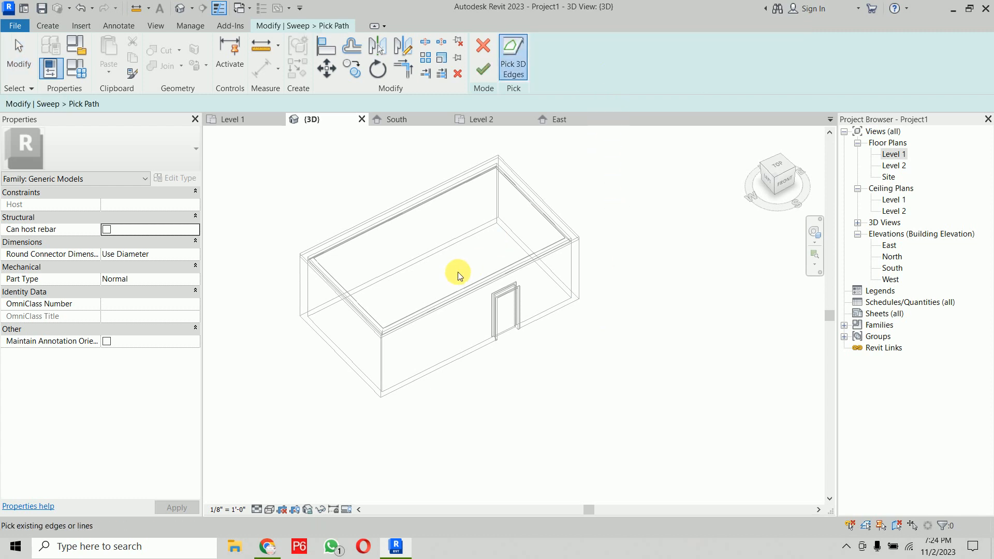
left_click(518, 247)
left_click(467, 347)
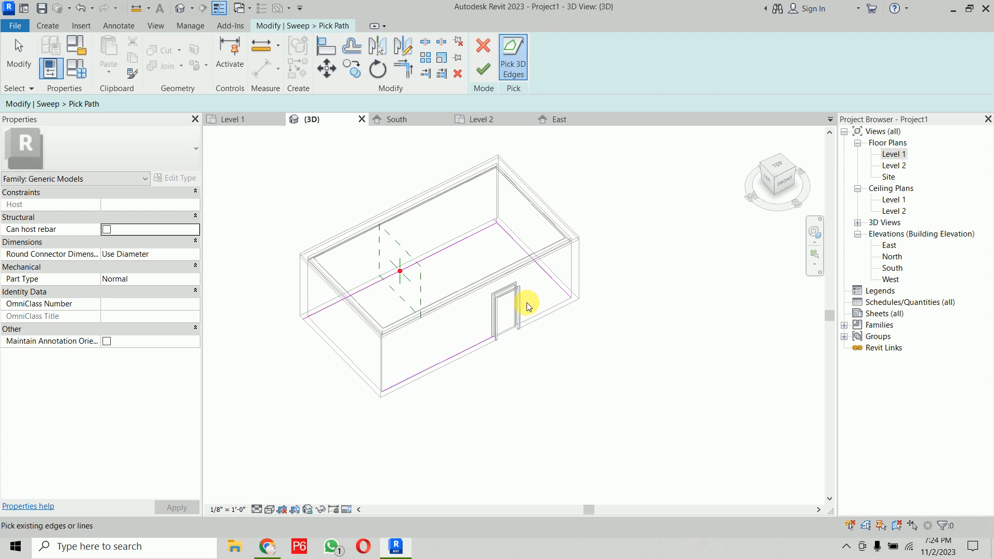
left_click(539, 313)
left_click(344, 341)
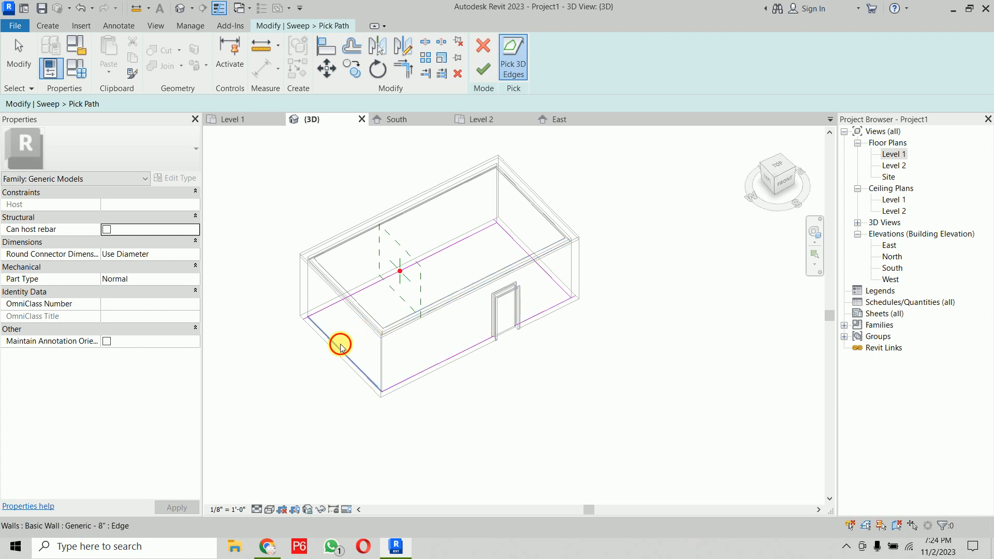
- Trim the sweep path lines into clean corners at both ends of the short wall farther from the door
scroll(340, 329, "up", 3)
scroll(341, 330, "up", 3)
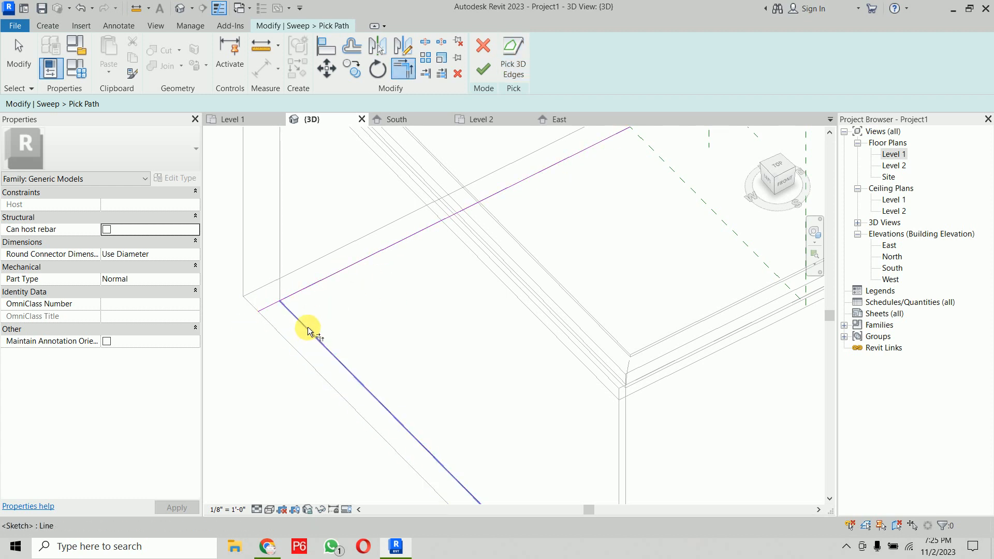
scroll(354, 305, "down", 3)
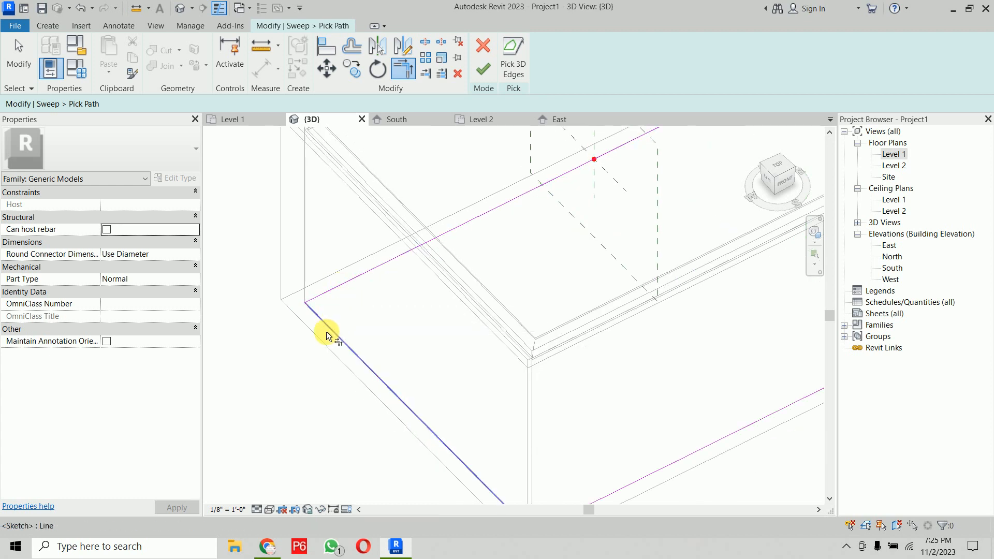
scroll(349, 342, "down", 2)
middle_click_drag(446, 330, 363, 277)
left_click(366, 368)
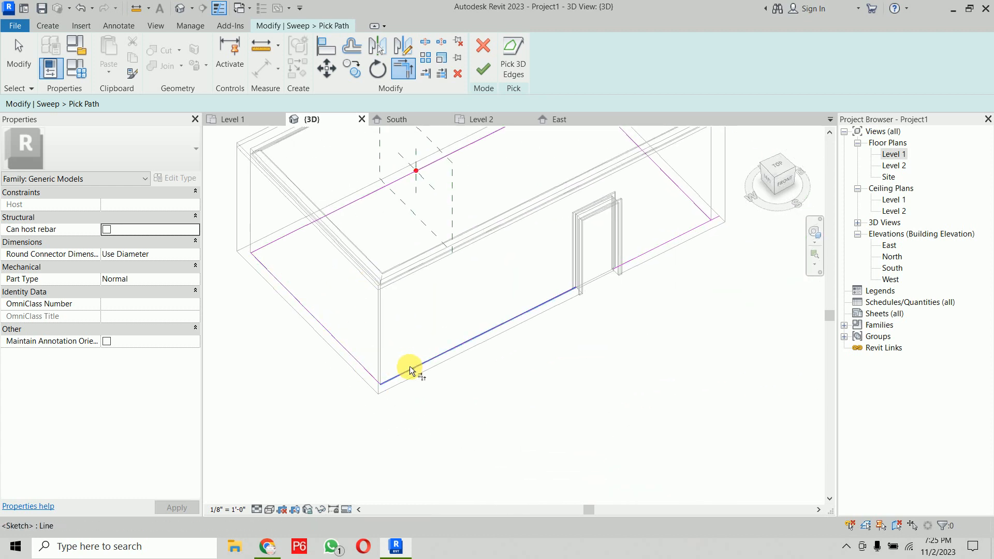
left_click(410, 370)
- Trim the path lines into clean corners at both ends of the short wall nearer the door and finish the sweep path
middle_click_drag(682, 330, 611, 444)
scroll(600, 417, "up", 3)
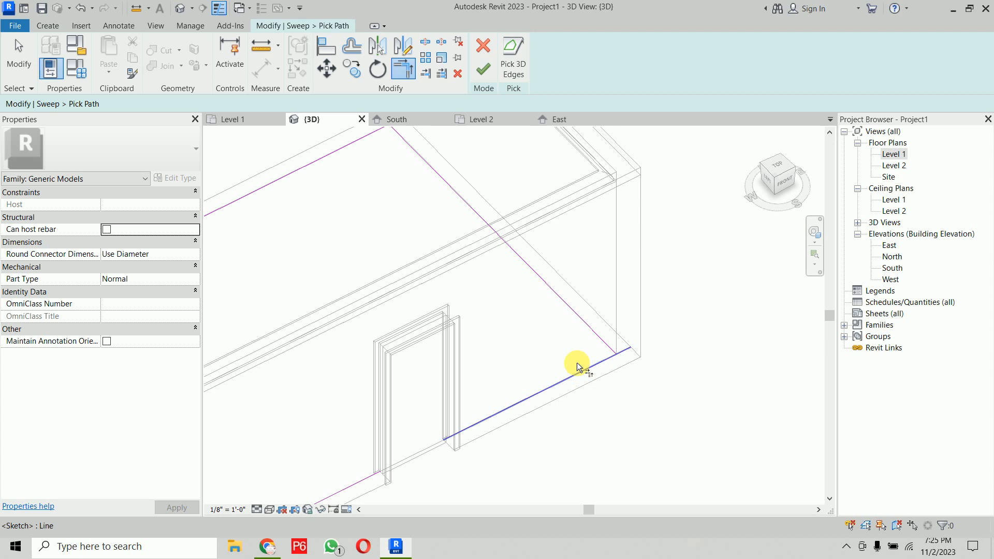
left_click(590, 328)
left_click(598, 361)
middle_click_drag(370, 177, 477, 311)
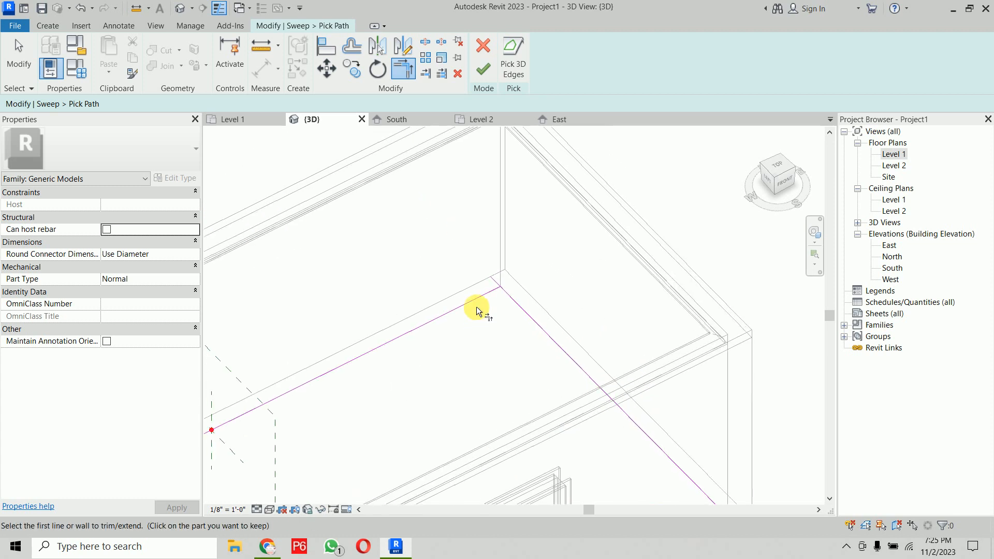
scroll(517, 311, "down", 3)
middle_click_drag(502, 362, 565, 242)
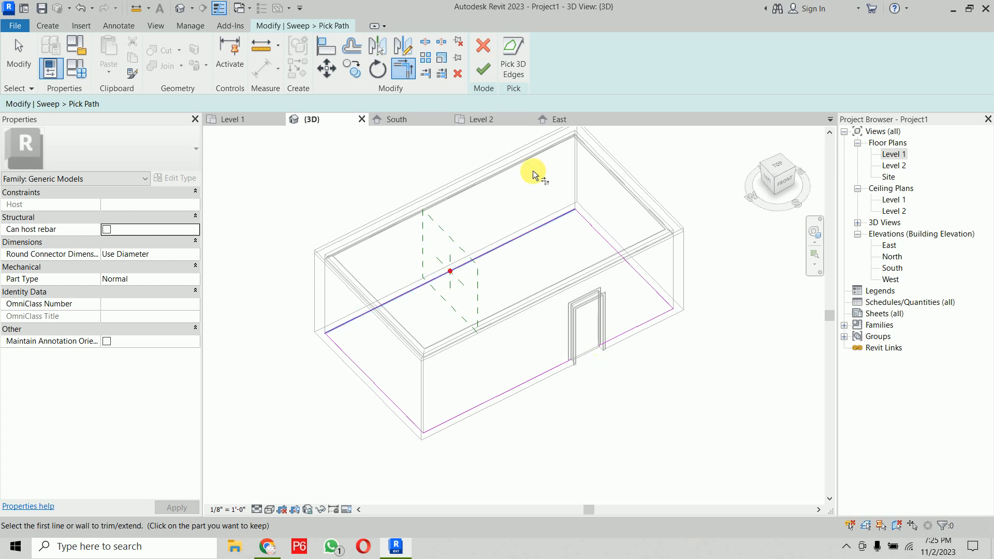
left_click(483, 69)
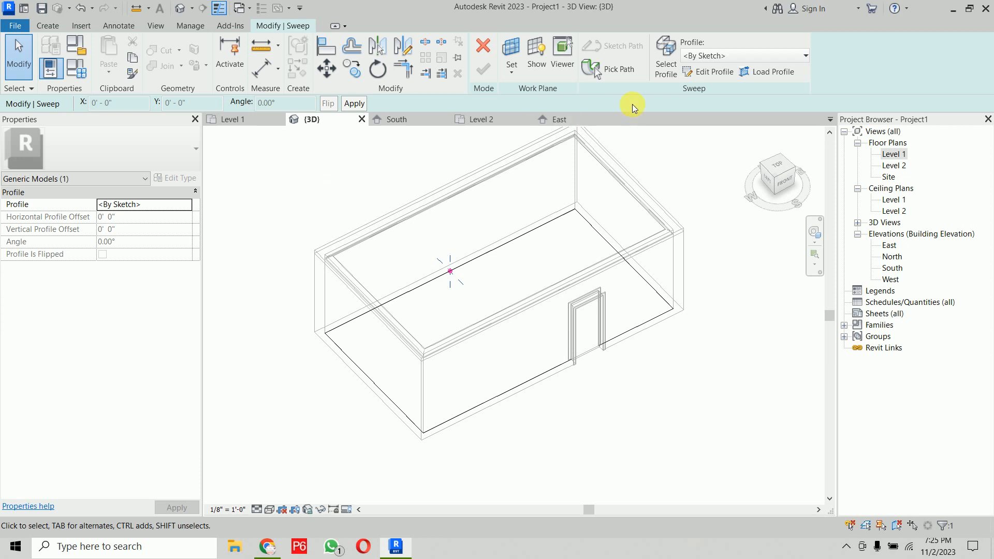
- Start editing the sweep profile in the West elevation, with the view set to Fine detail level and Wireframe visual style
left_click(713, 74)
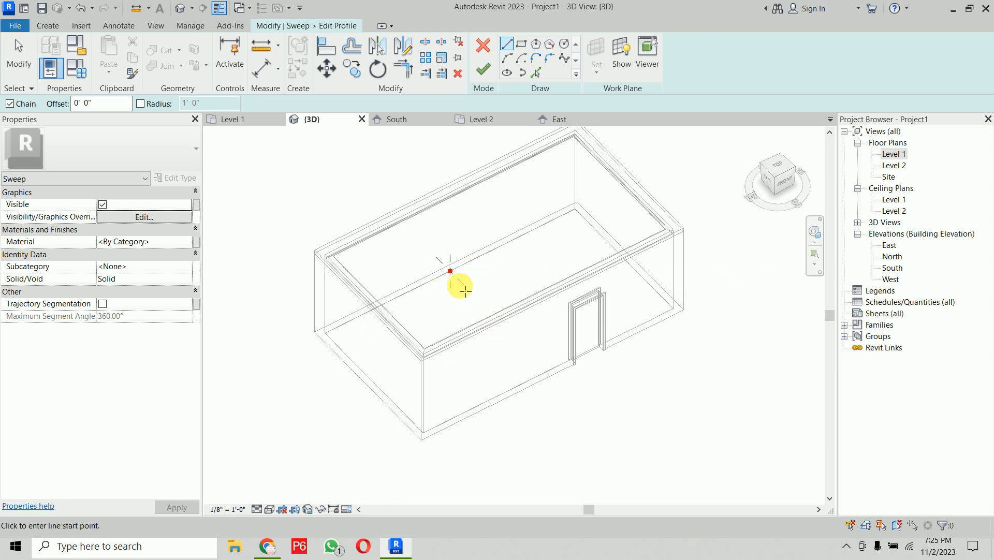
double_click(891, 279)
scroll(439, 342, "up", 5)
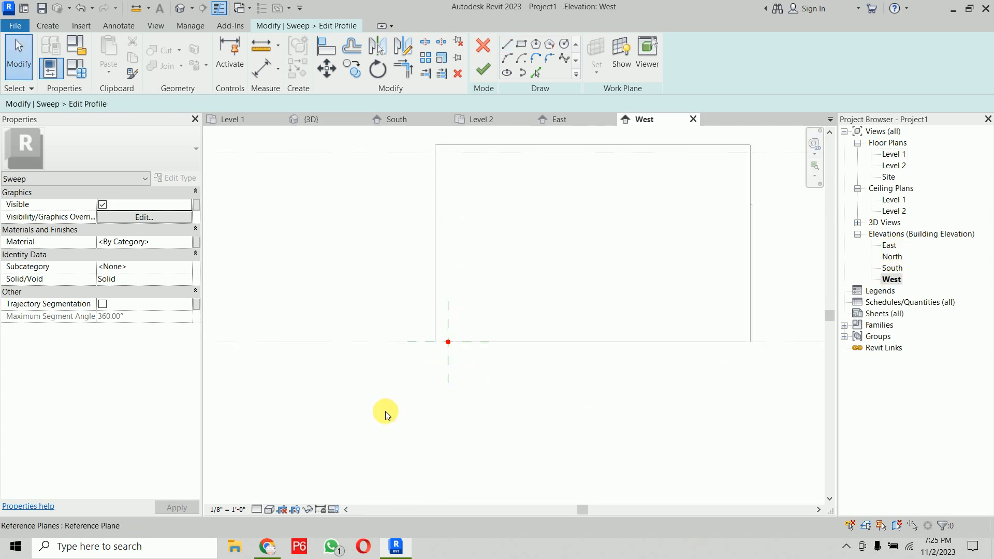
left_click(258, 510)
left_click(268, 497)
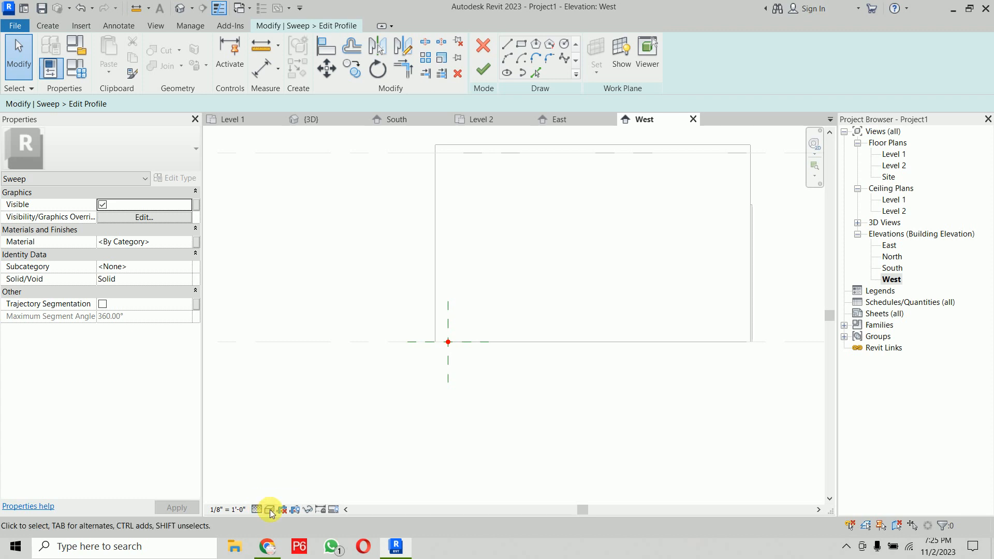
left_click(270, 509)
left_click(296, 444)
scroll(475, 311, "up", 3)
scroll(475, 312, "up", 3)
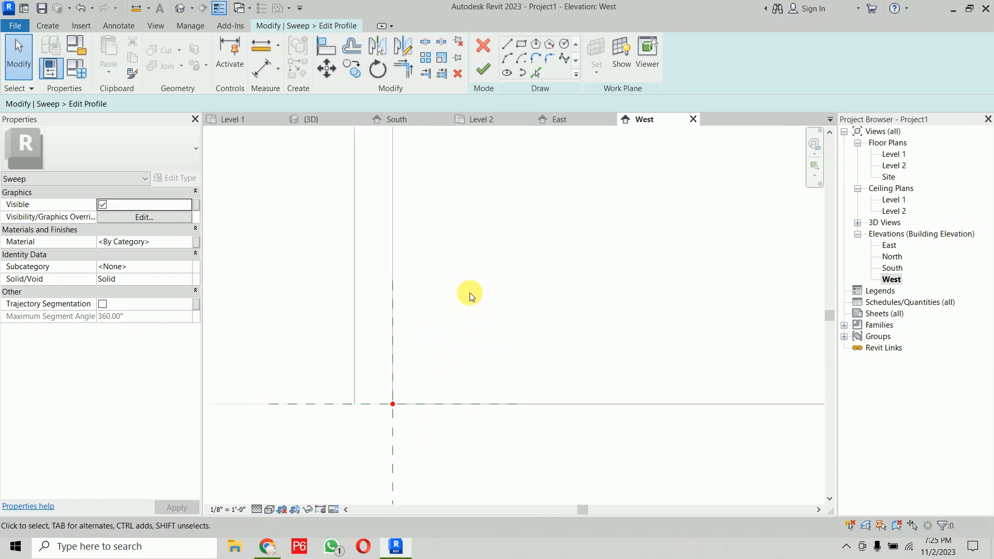
- Sketch a rectangular profile about 5" wide and 2'-2" tall from the path point along the inner wall face
left_click(522, 46)
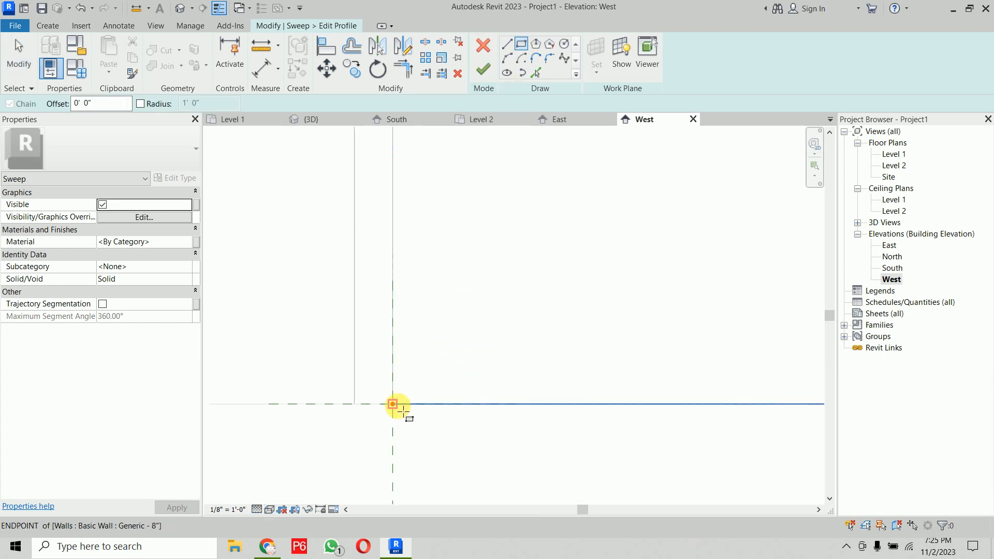
left_click(393, 404)
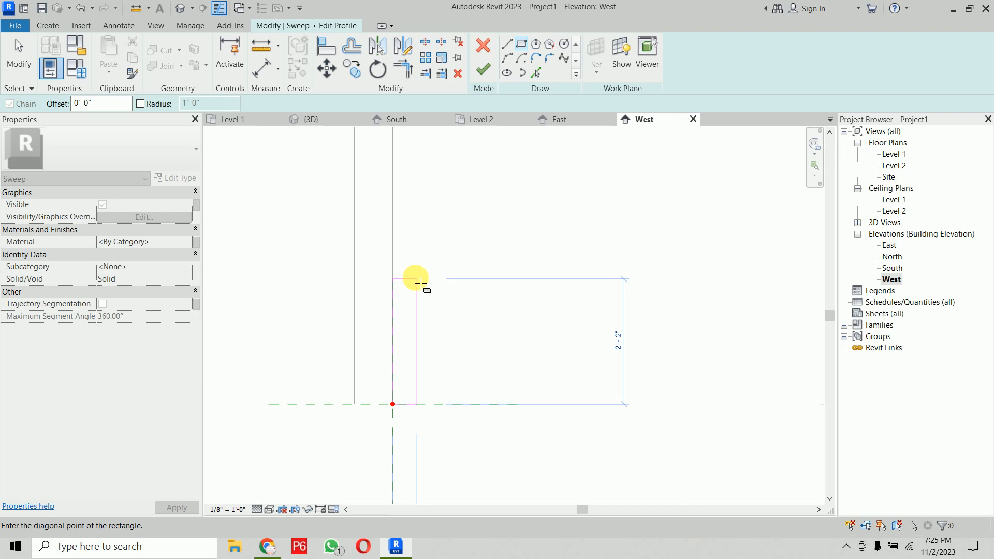
left_click(421, 284)
key("Escape")
key("Escape")
- Set the profile rectangle's height to 1' and its width to 2"
left_click_drag(372, 260, 453, 296)
left_click(361, 343)
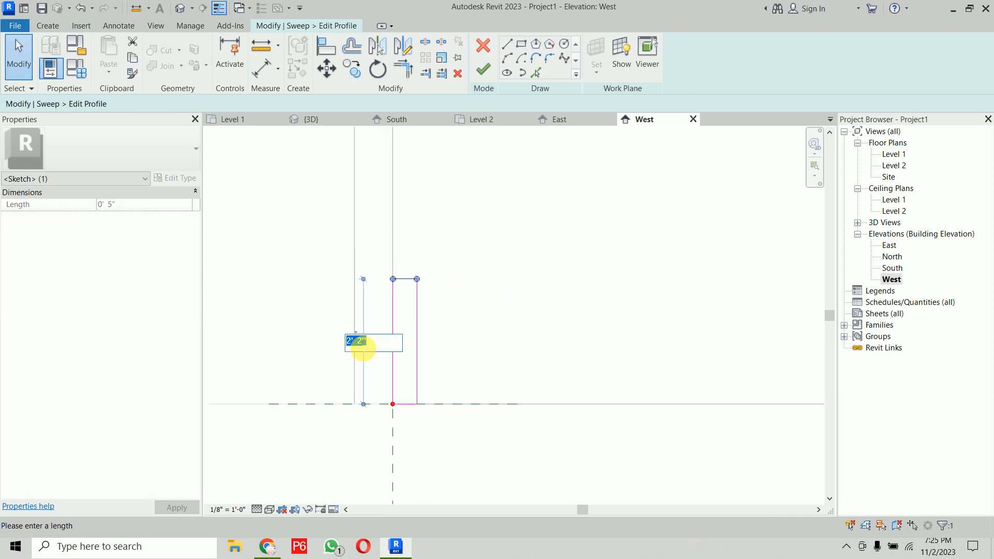
type("1")
key("Return")
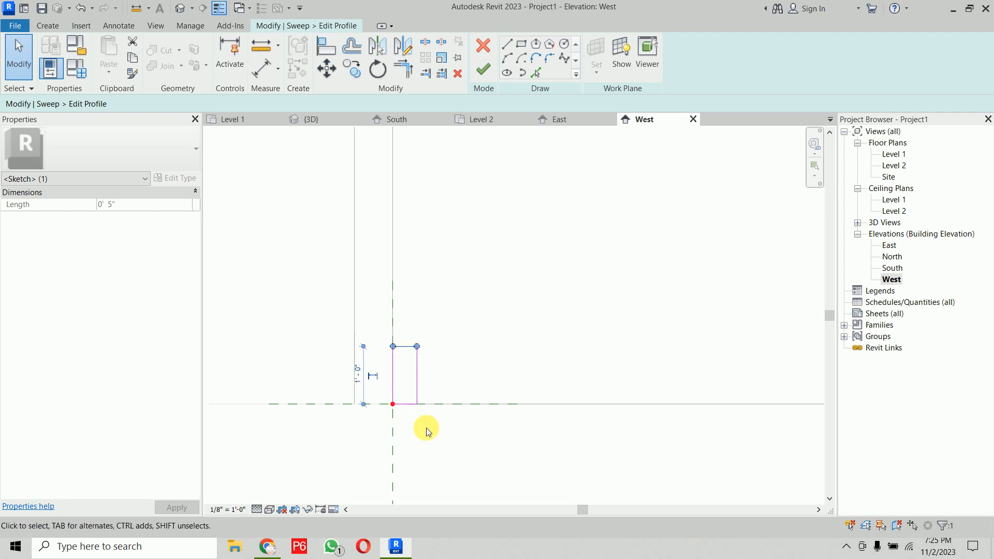
left_click(441, 374)
left_click(418, 377)
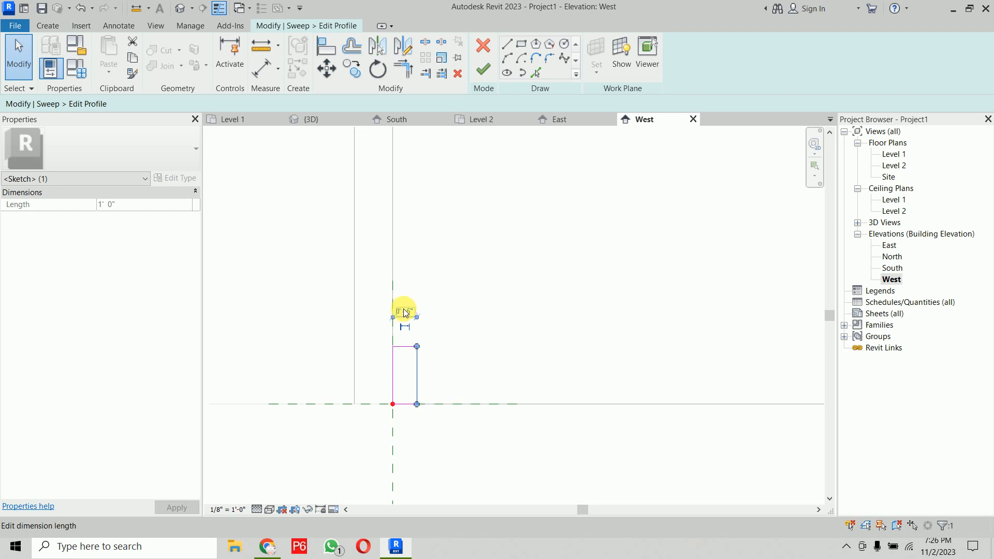
left_click(403, 311)
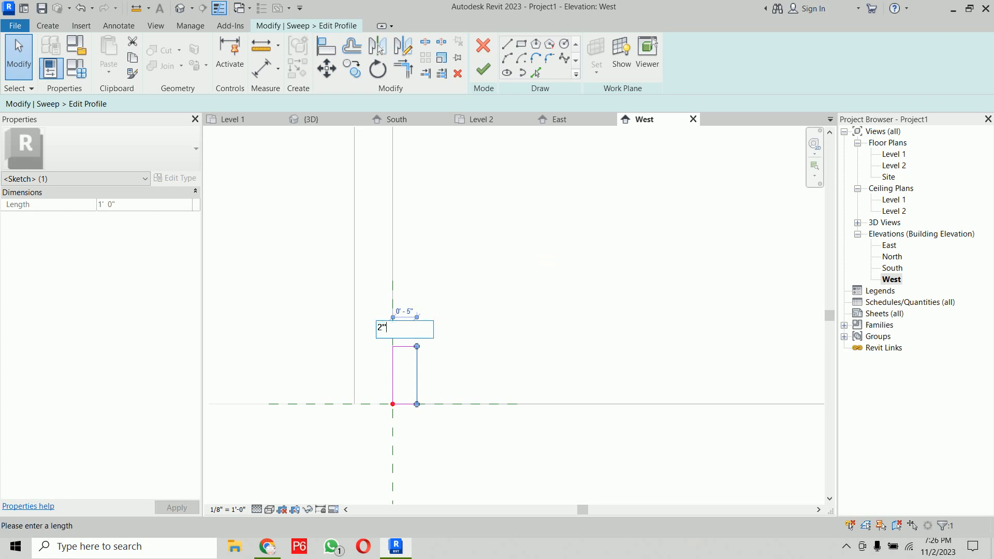
key("Return")
- Draw a diagonal line about 2 1/2" long at about 50° across the profile's upper corner facing the room
scroll(399, 344, "up", 5)
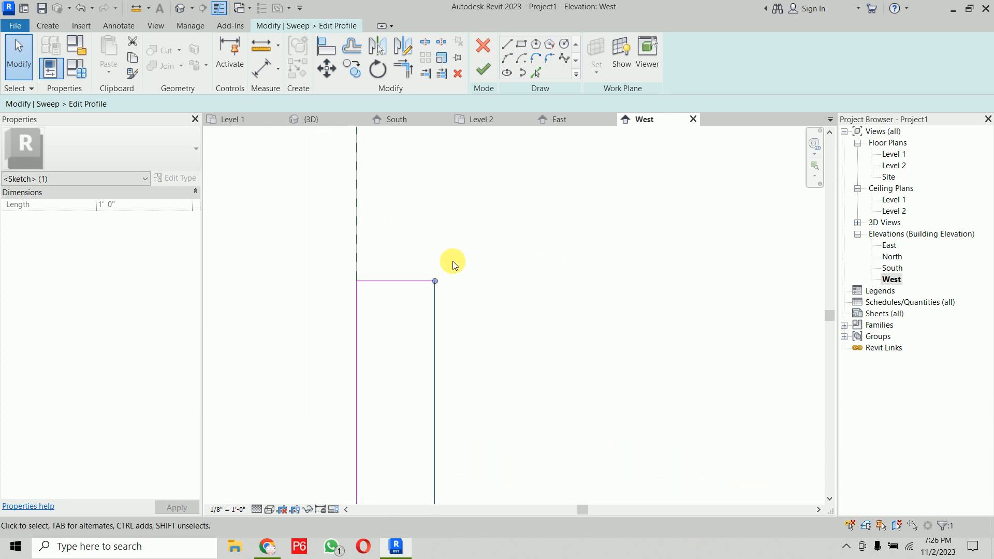
left_click(478, 207)
left_click(507, 45)
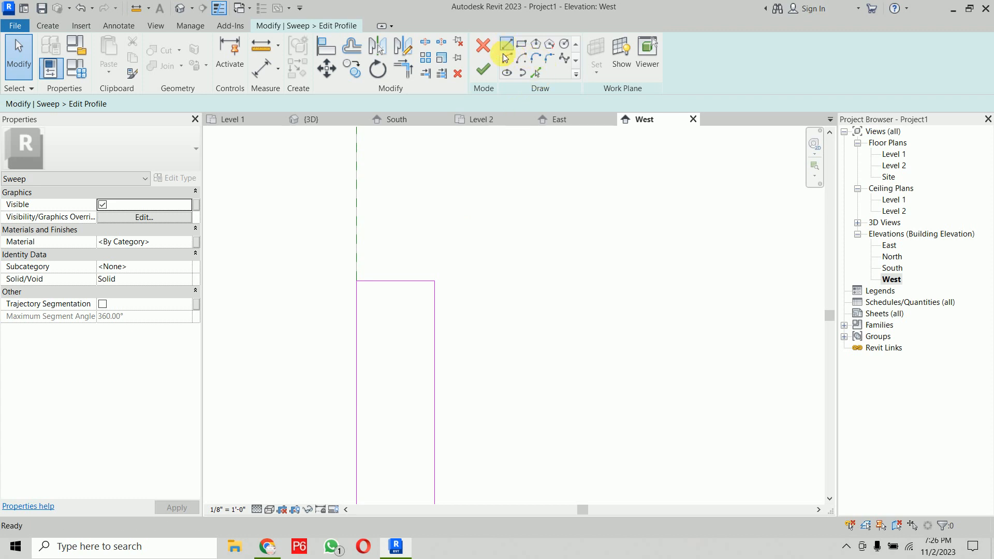
left_click(388, 264)
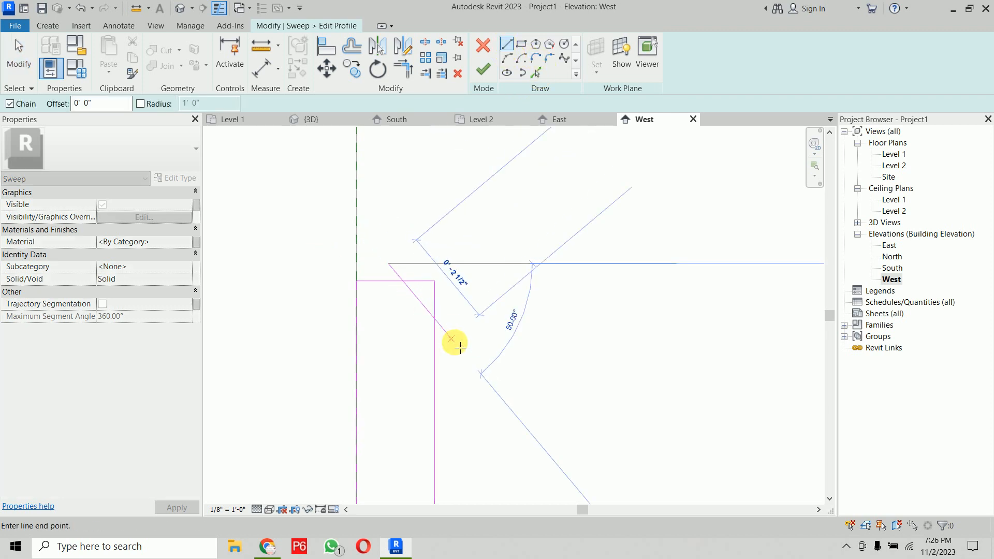
left_click(460, 348)
key("Escape")
key("Escape")
scroll(496, 315, "up", 2)
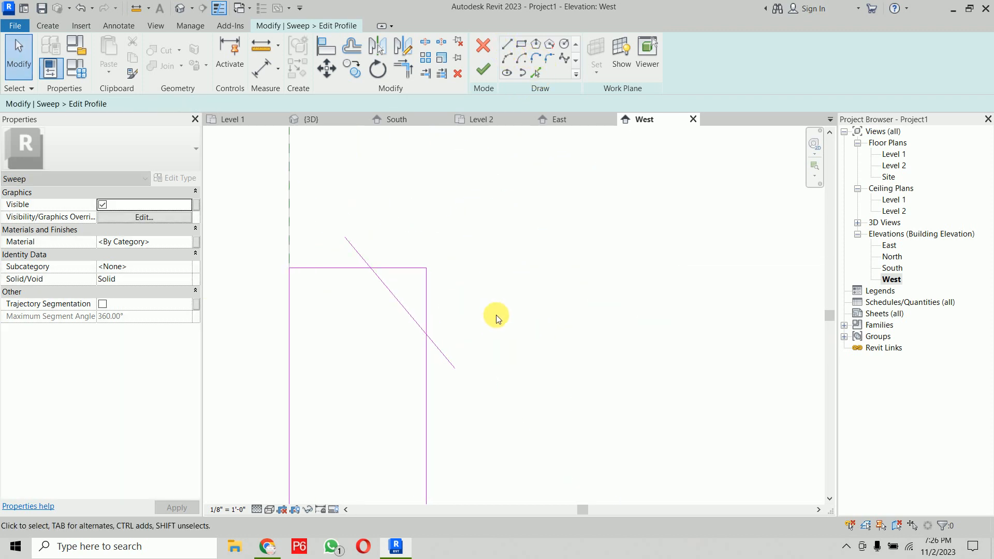
- Trim the profile's upper edge and room-side edge to the diagonal line to form a chamfered corner
key("t")
key("r")
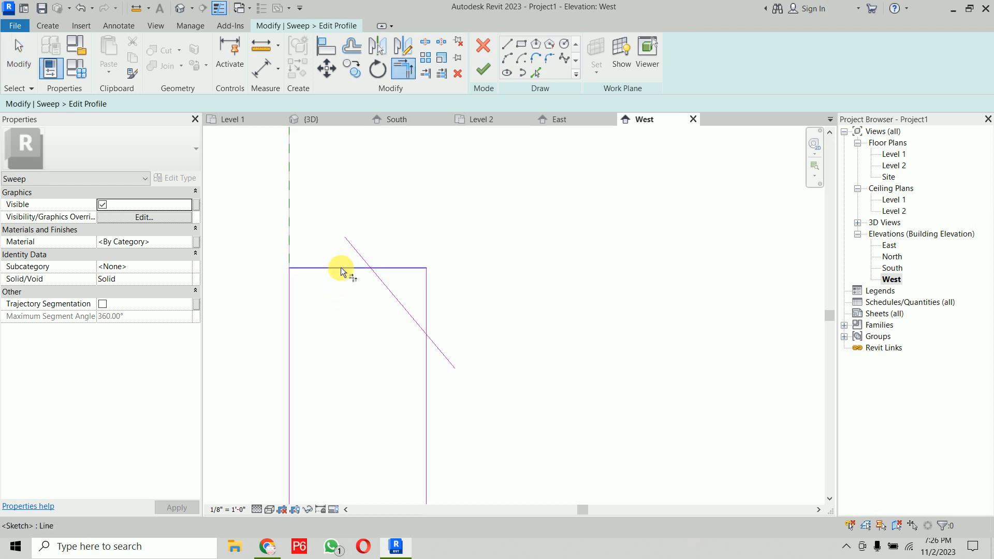
left_click(341, 267)
left_click(385, 283)
left_click(417, 325)
left_click(426, 352)
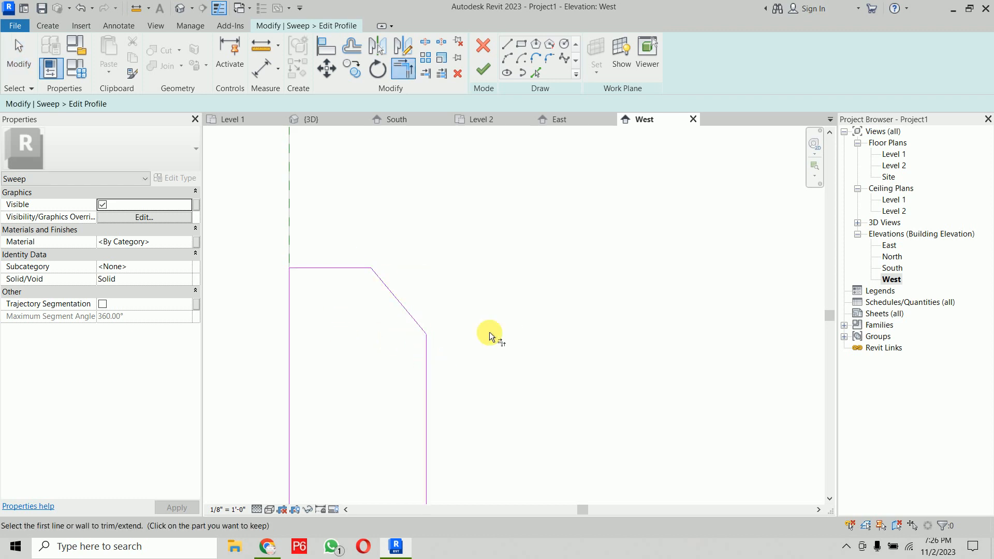
- Finish the profile sketch, the sweep and the in-place model
scroll(516, 282, "down", 4)
middle_click_drag(561, 295, 469, 256)
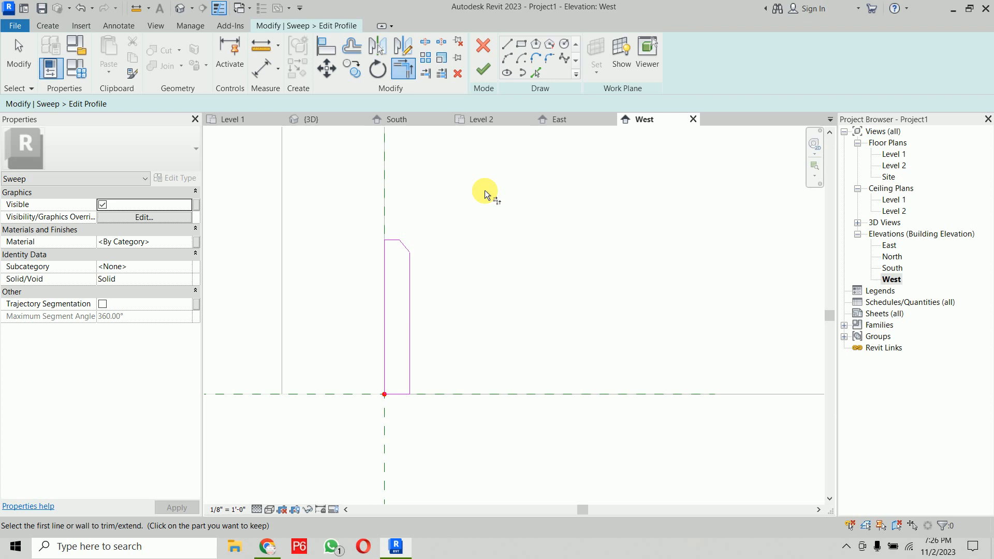
left_click(484, 76)
left_click(484, 72)
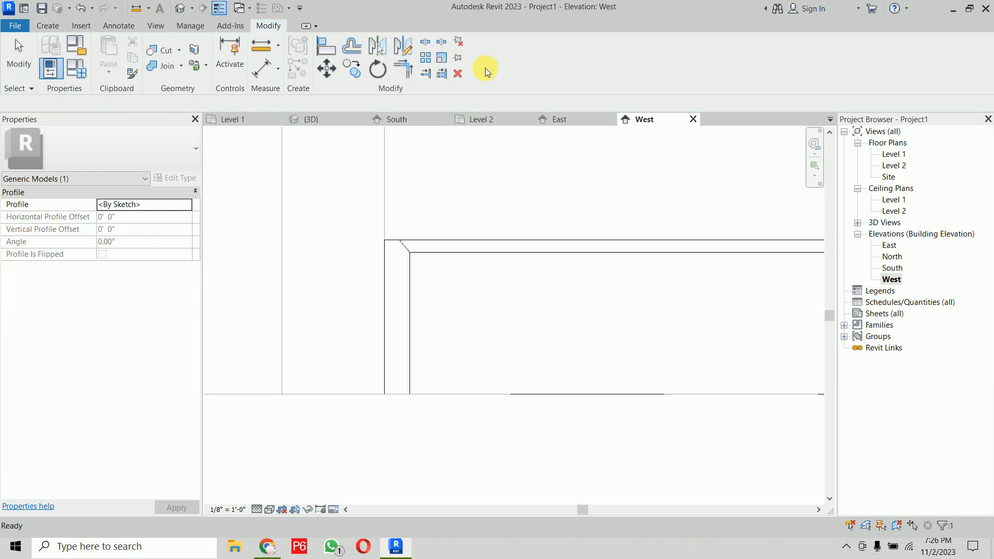
left_click(548, 56)
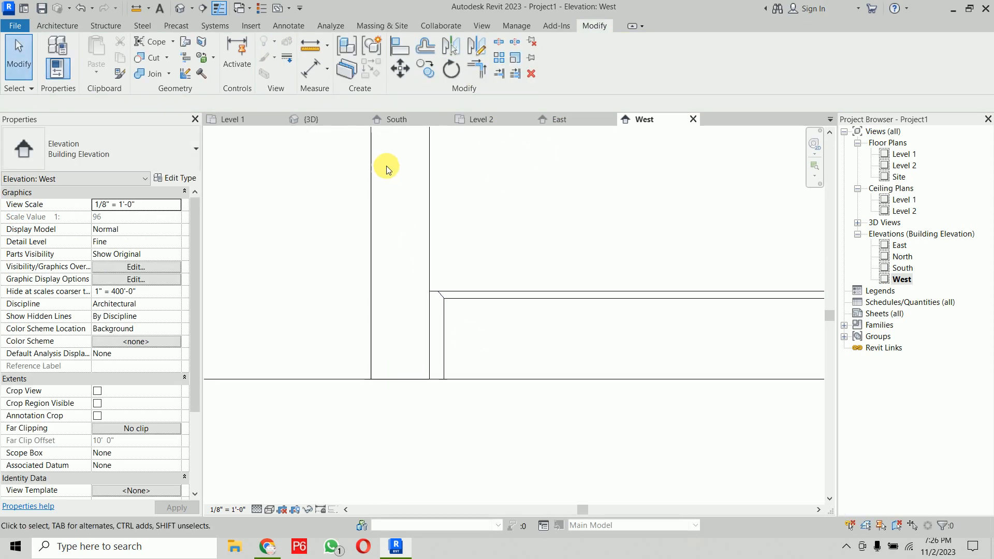
- Set the 3D view to Fine detail level and Shaded visual style and inspect the base sweep at an inner corner from below
left_click(319, 120)
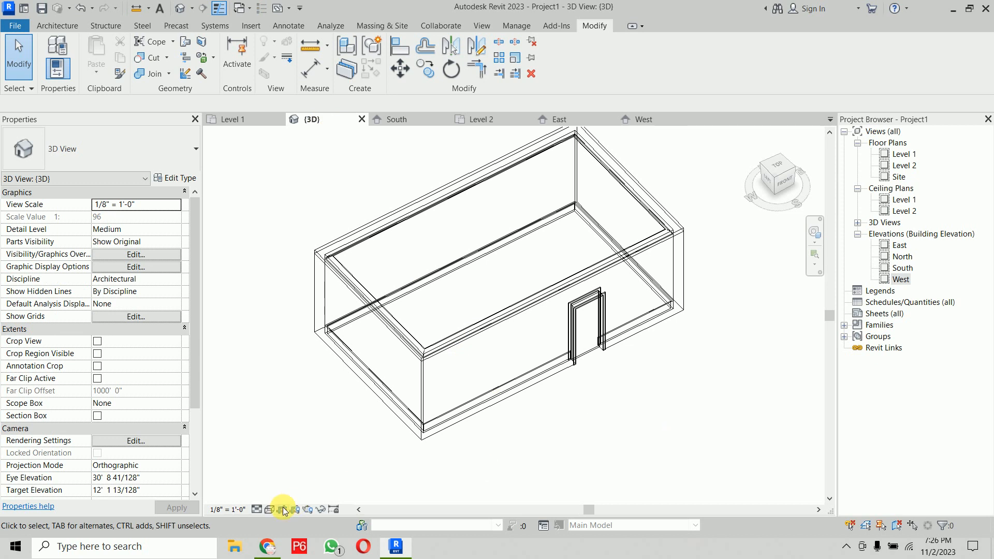
left_click(258, 509)
left_click(274, 497)
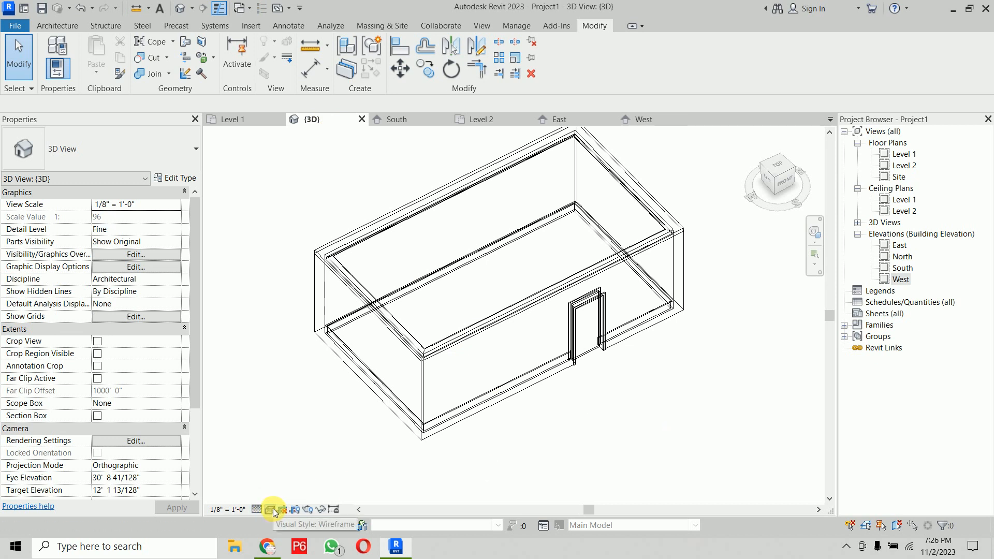
left_click(270, 510)
left_click(297, 473)
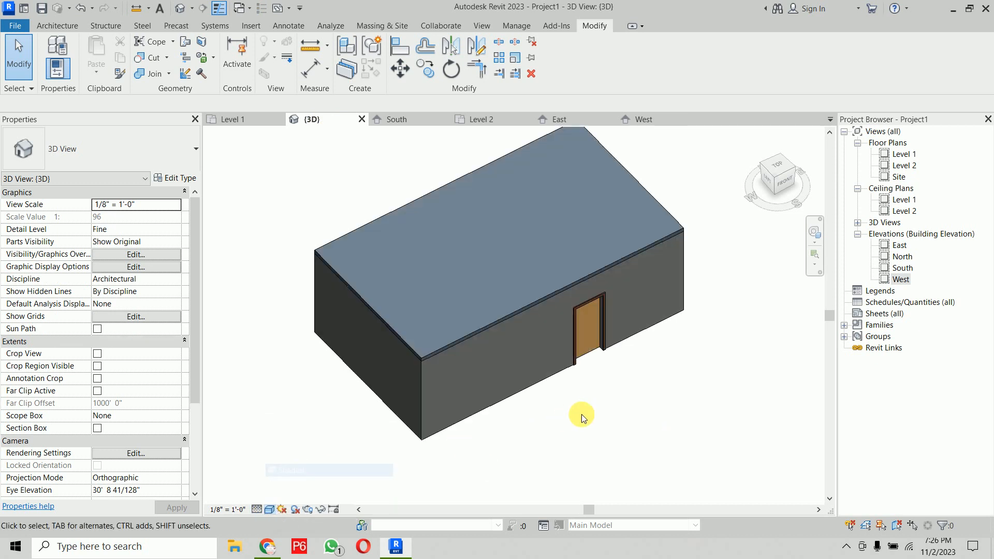
middle_click_drag(623, 450, 648, 355, "shift")
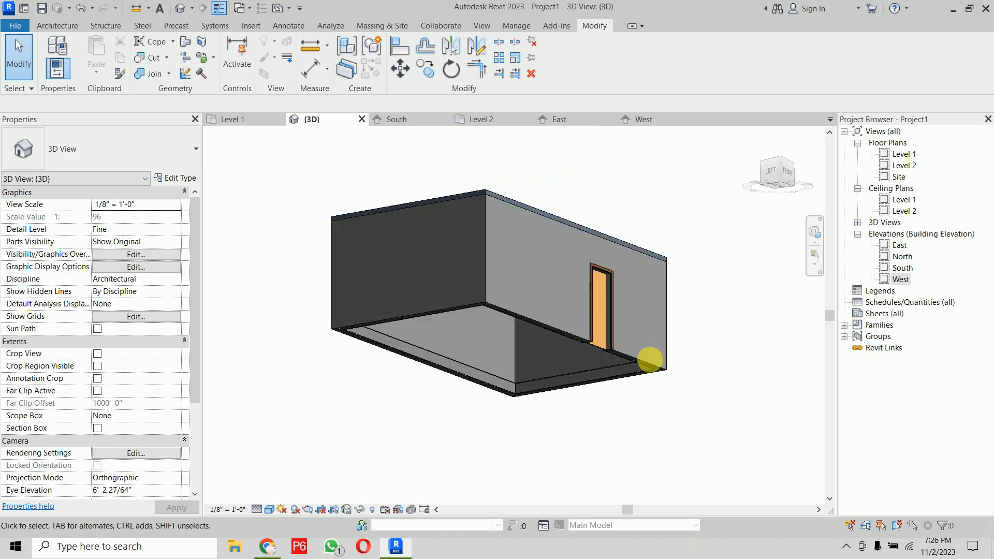
scroll(480, 384, "up", 6)
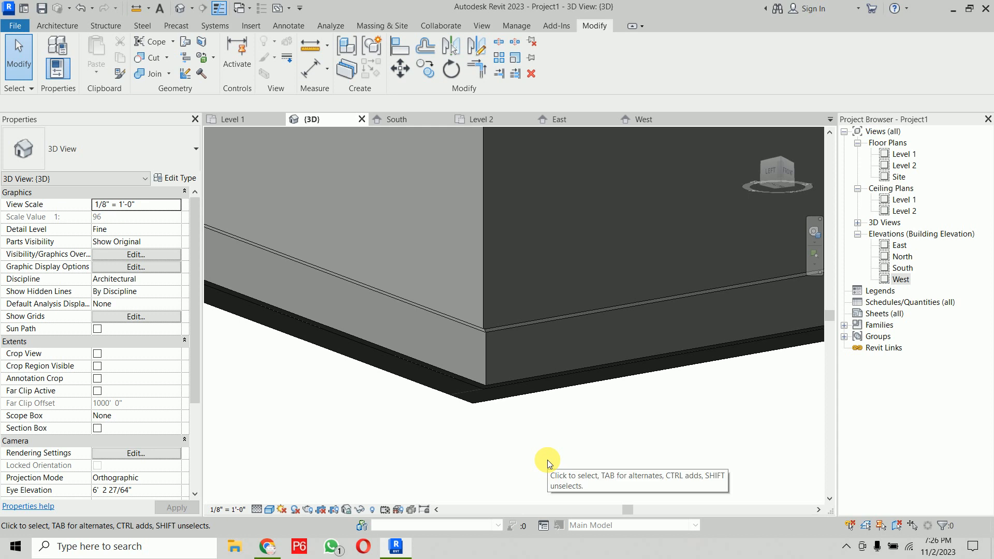
- Add a Generic - 12" floor on Level 1 with a rectangular boundary along the outer faces of the walls
double_click(904, 154)
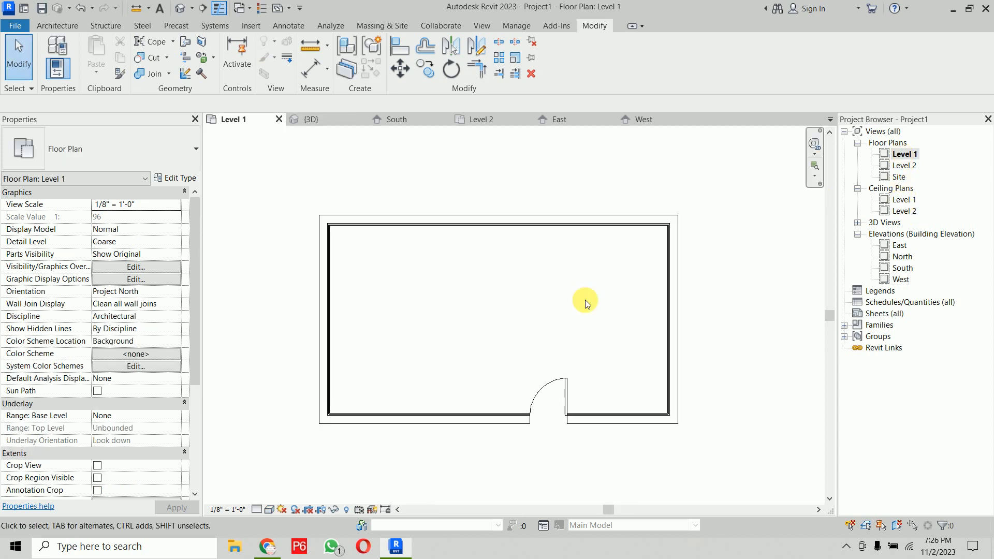
left_click(81, 27)
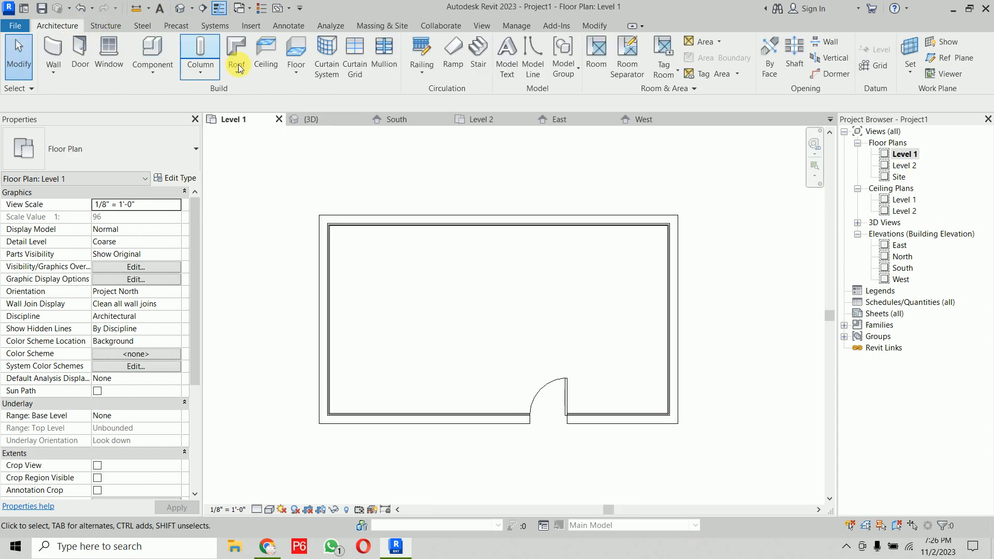
left_click(294, 76)
left_click(311, 95)
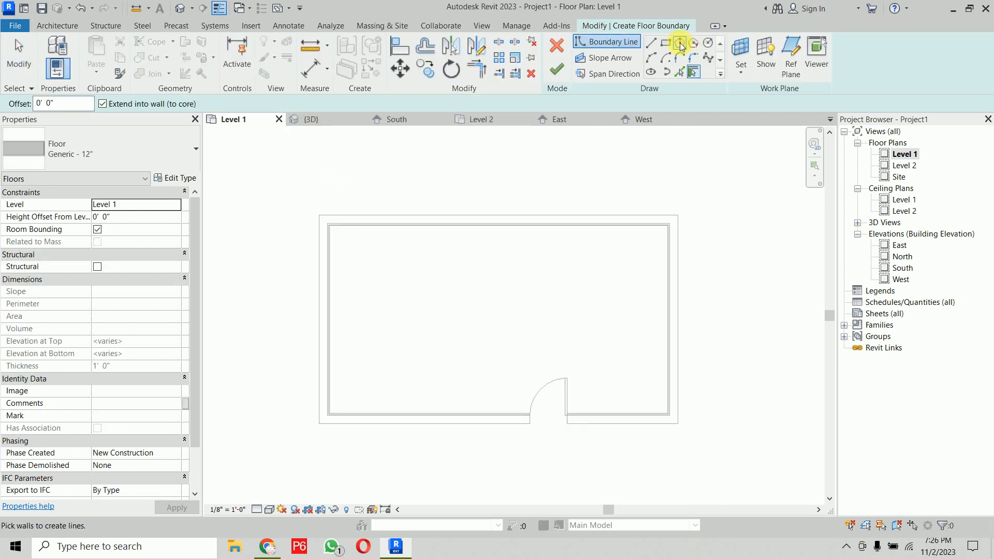
left_click(667, 43)
left_click(319, 215)
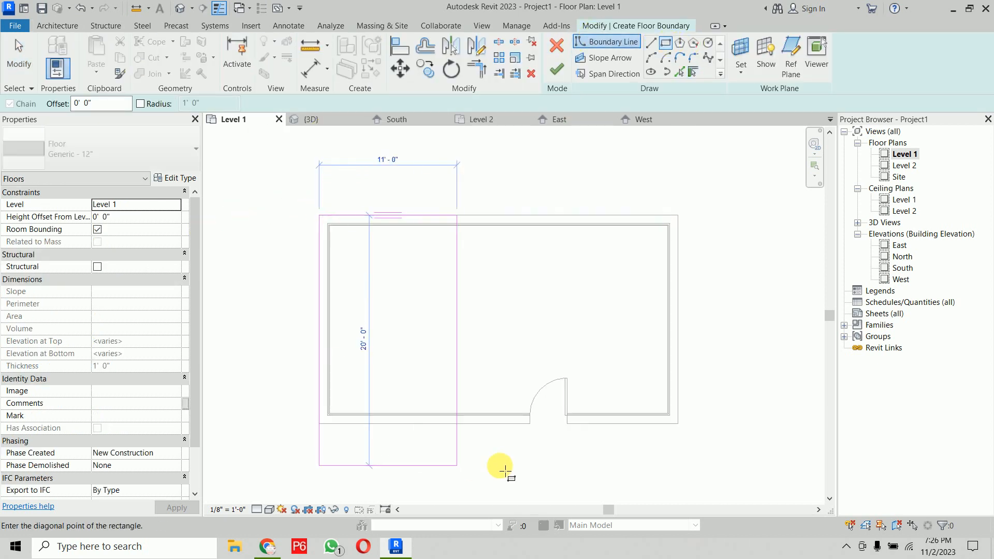
left_click(678, 423)
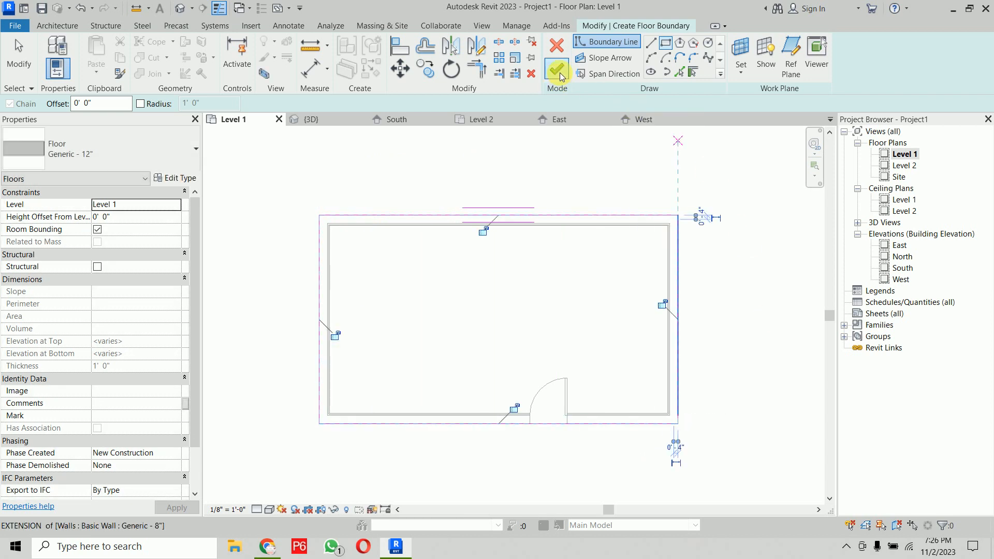
left_click(557, 71)
left_click(488, 176)
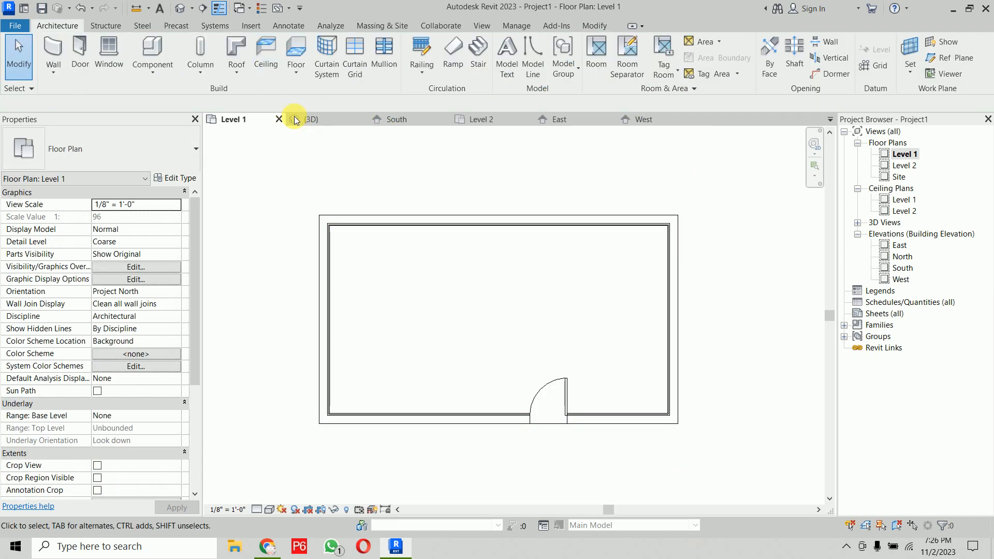
- Temporarily hide the slab covering the top of the room in the 3D view
left_click(312, 120)
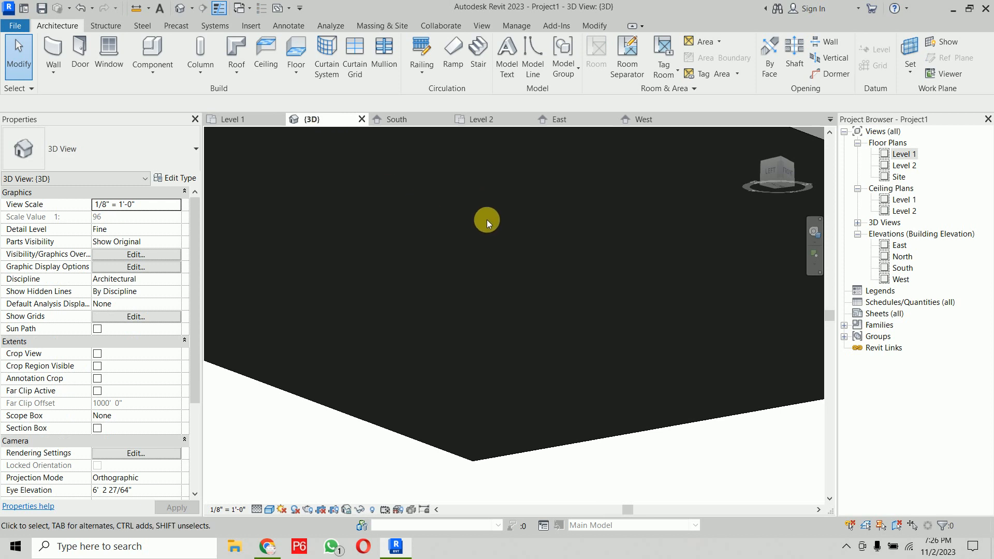
middle_click_drag(521, 236, 539, 331, "shift")
middle_click_drag(519, 189, 442, 377)
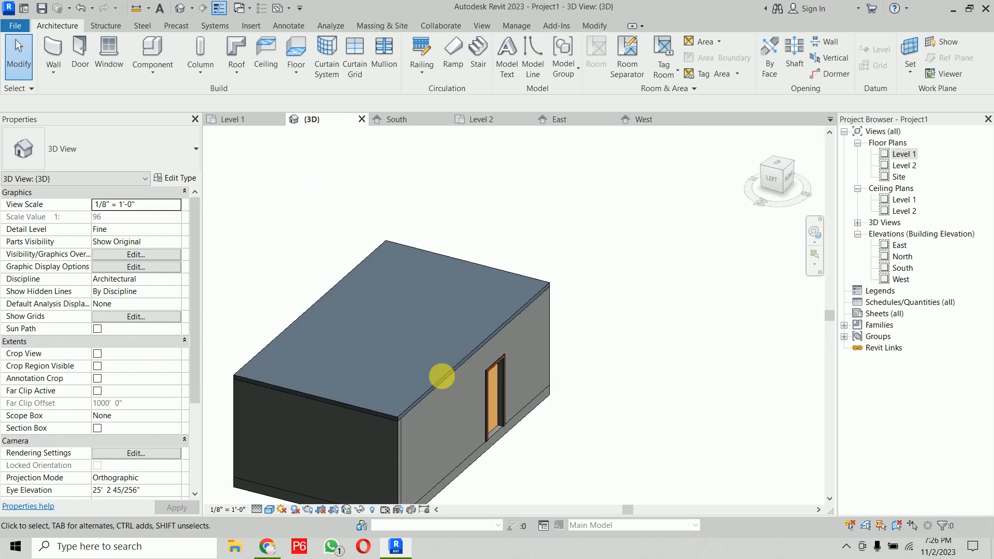
left_click(438, 261)
key("h")
key("h")
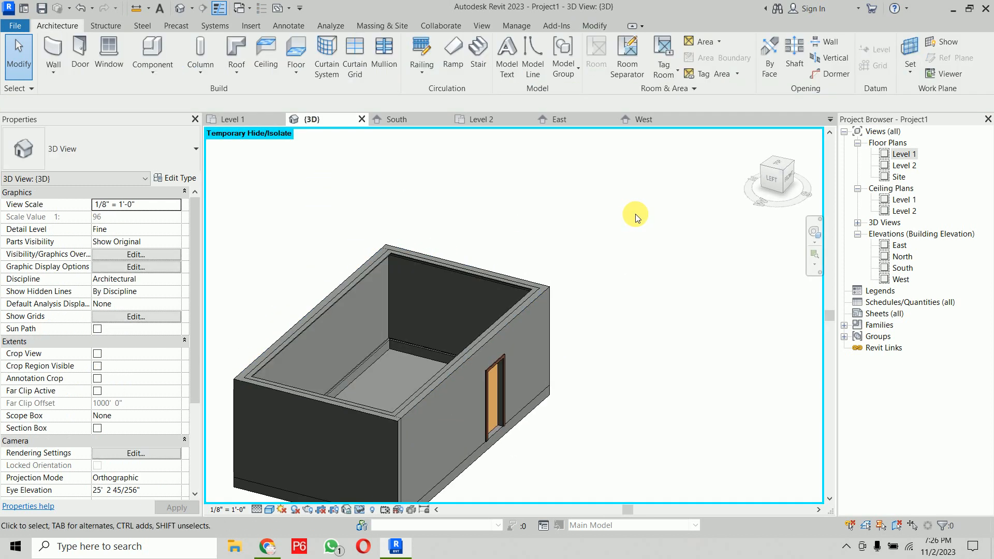
- Inspect the base skirting and the ceiling cornice at the room's inner corners in the 3D view
middle_click_drag(635, 213, 595, 293, "shift")
scroll(424, 279, "up", 5)
scroll(425, 279, "up", 3)
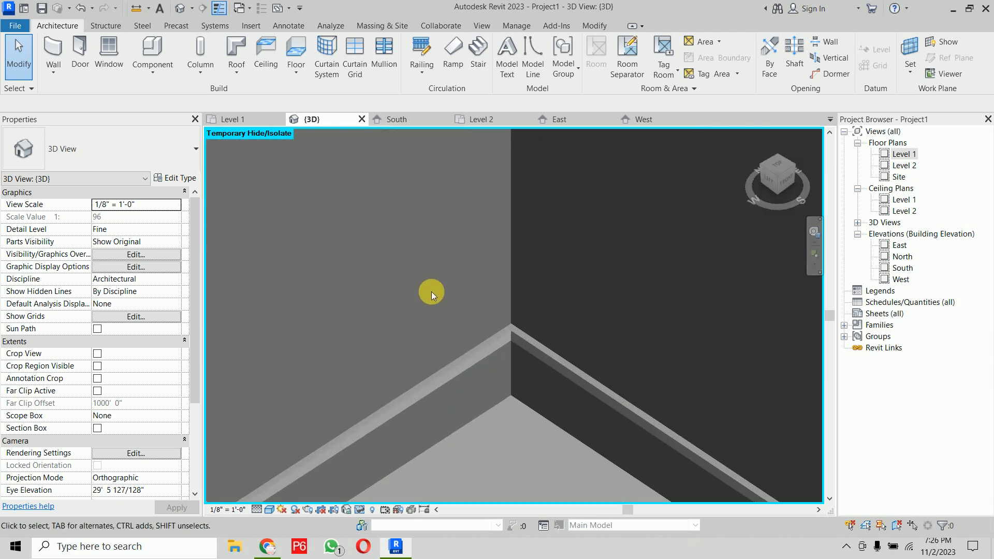
middle_click_drag(514, 449, 511, 314)
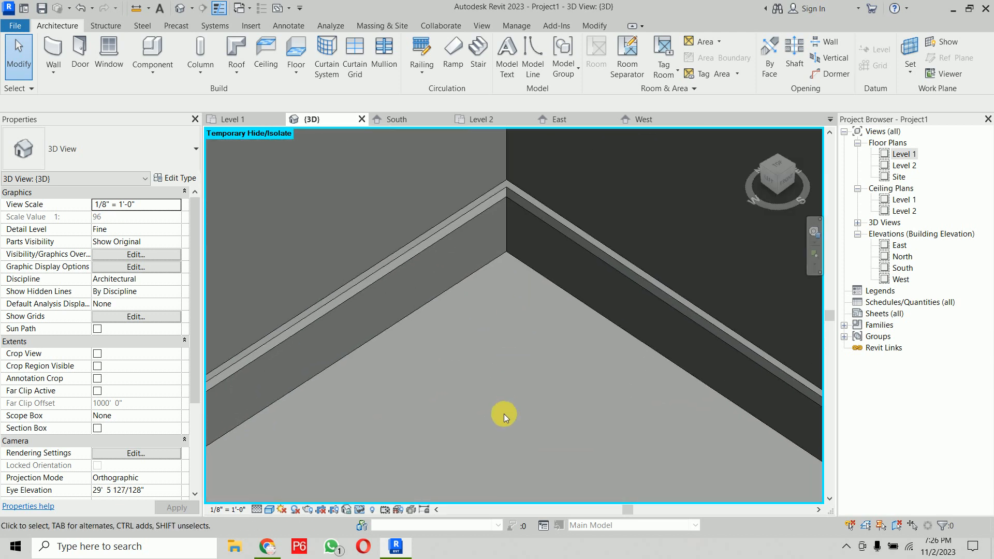
scroll(545, 322, "down", 7)
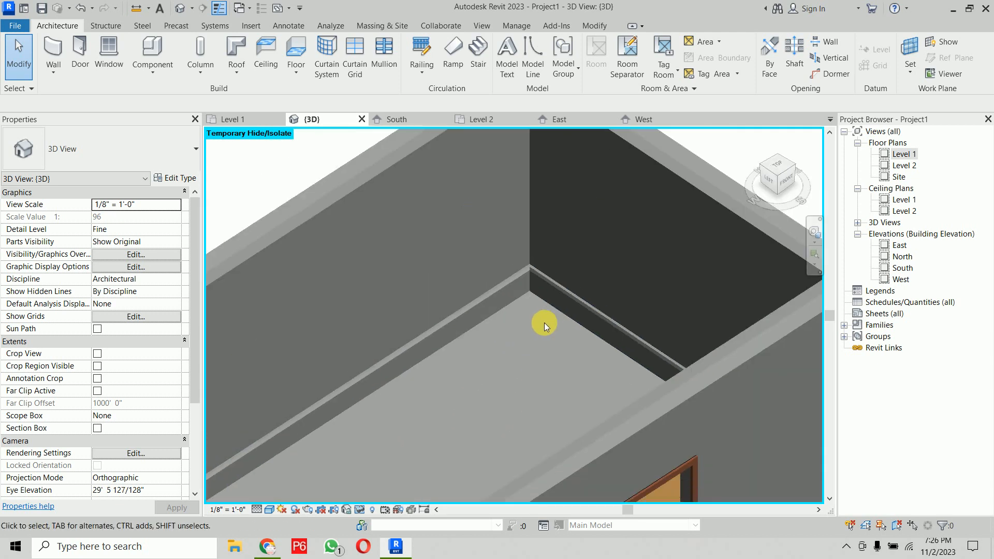
middle_click_drag(542, 247, 475, 257, "shift")
scroll(509, 285, "up", 4)
scroll(509, 285, "up", 3)
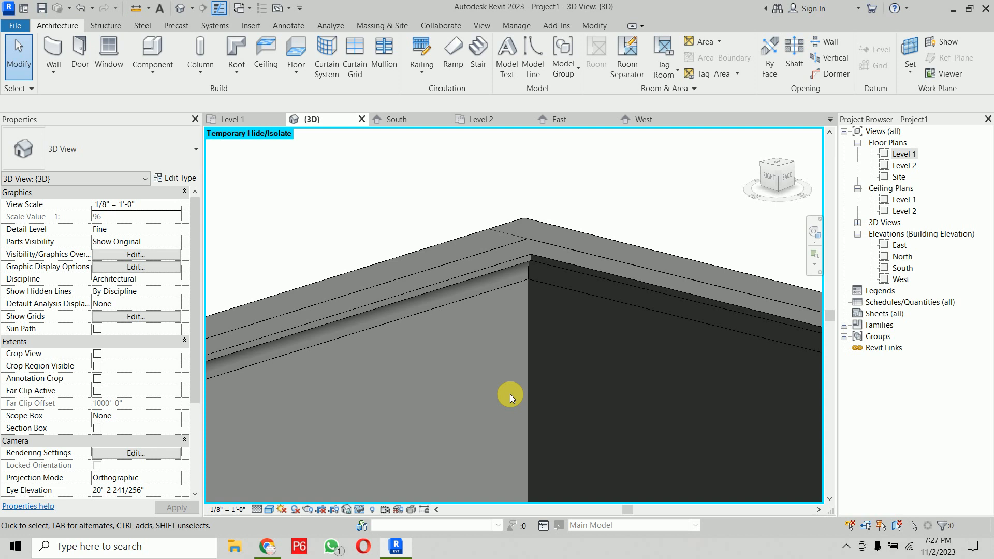
scroll(510, 396, "down", 3)
middle_click_drag(510, 396, 362, 209)
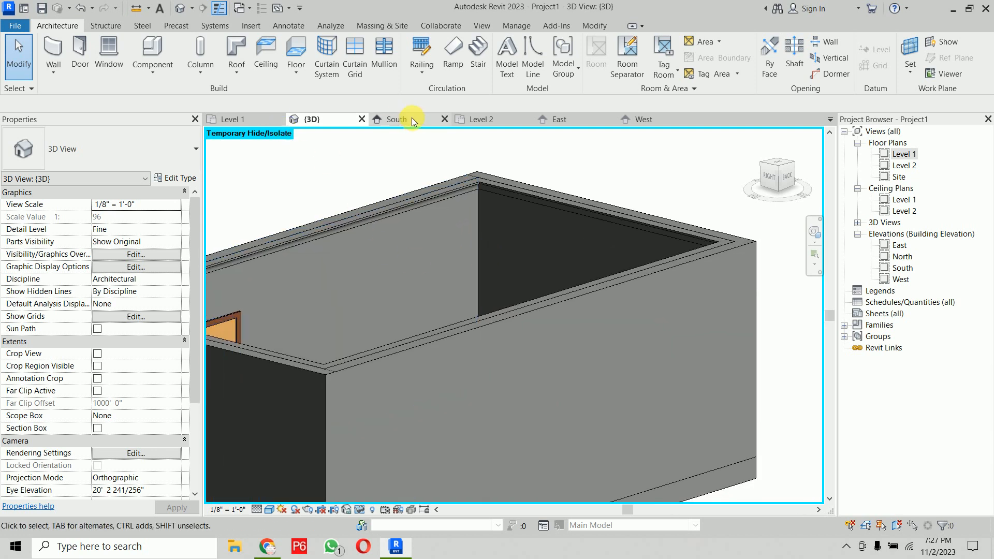
key("h")
key("r")
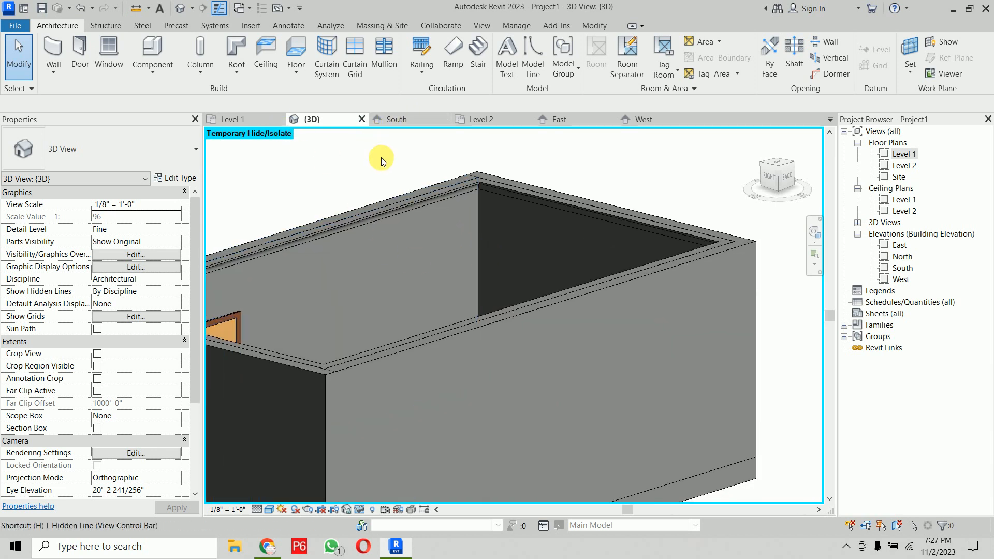
- Draw a vertical reference plane on the Level 1 plan along the east wall's inner face, extending past both wall ends
double_click(906, 154)
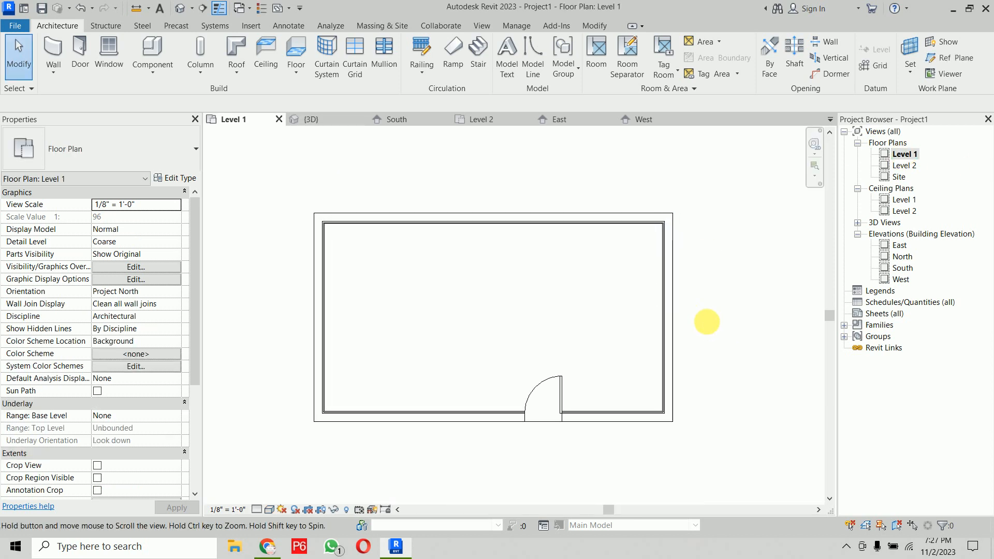
middle_click_drag(706, 322, 651, 304)
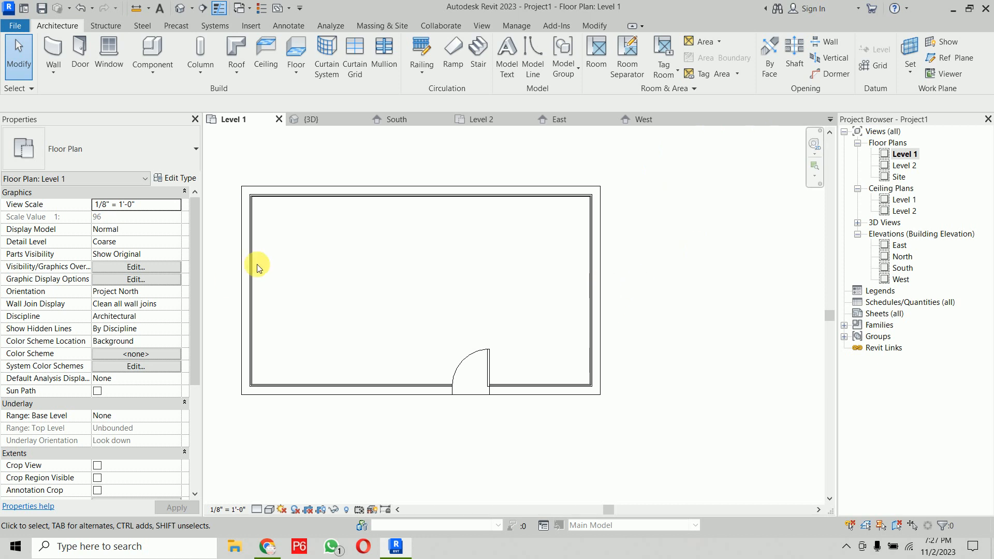
left_click(948, 58)
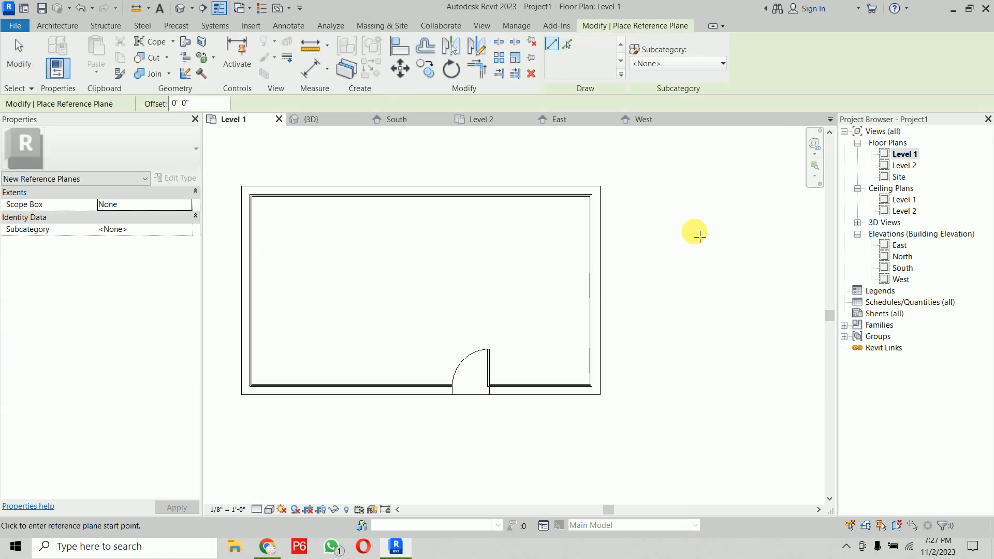
left_click(592, 161)
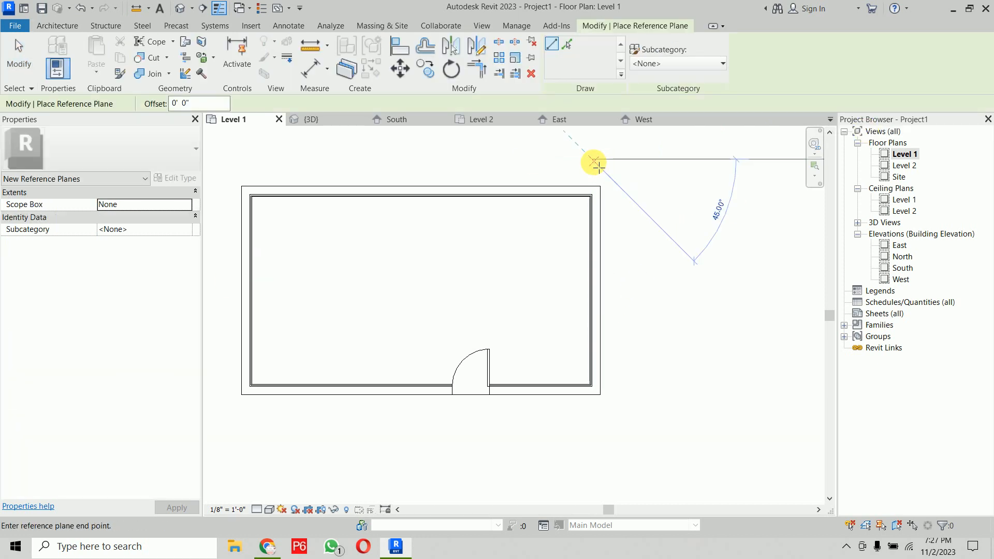
left_click(593, 453)
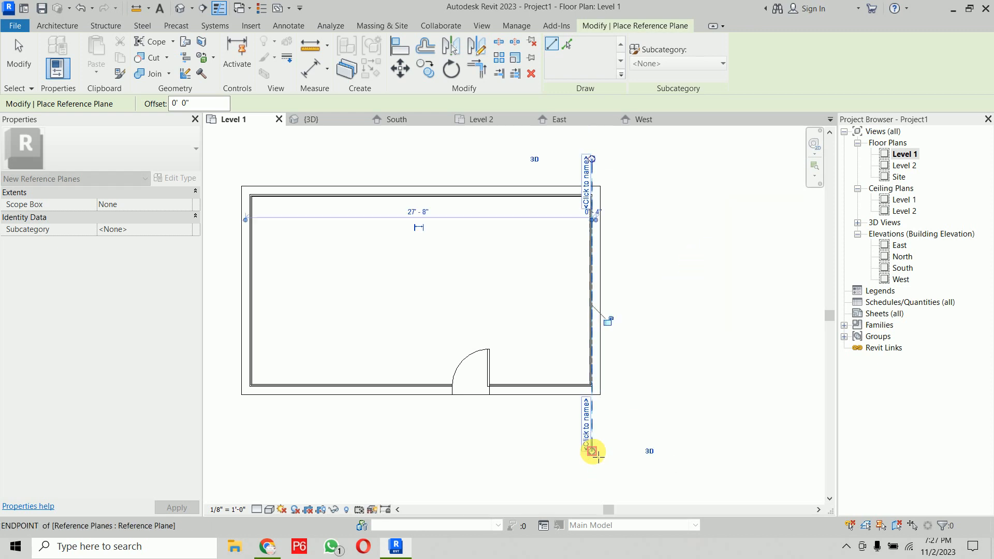
- Name the new reference plane "east wall" and end the reference plane command
scroll(623, 335, "up", 3)
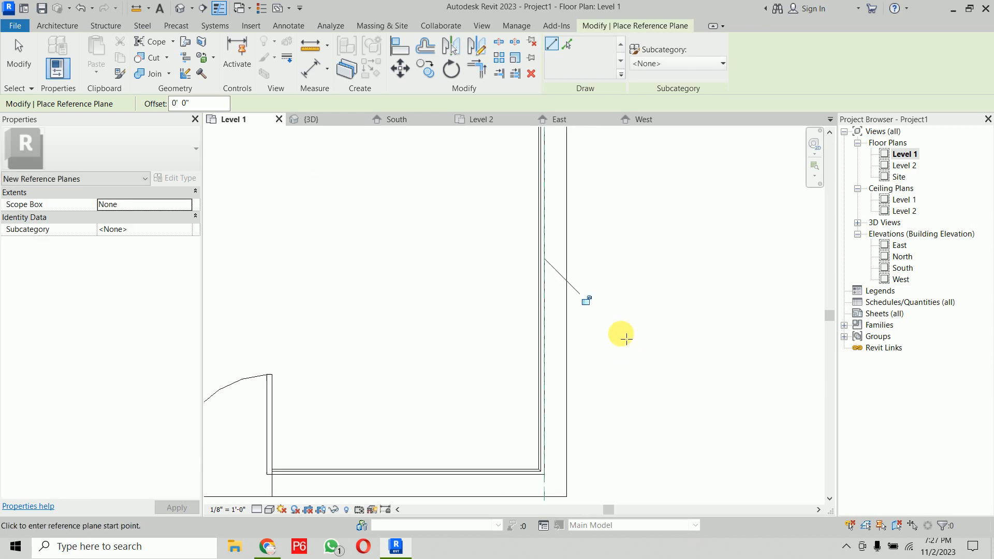
scroll(645, 358, "down", 2)
middle_click_drag(645, 357, 600, 252)
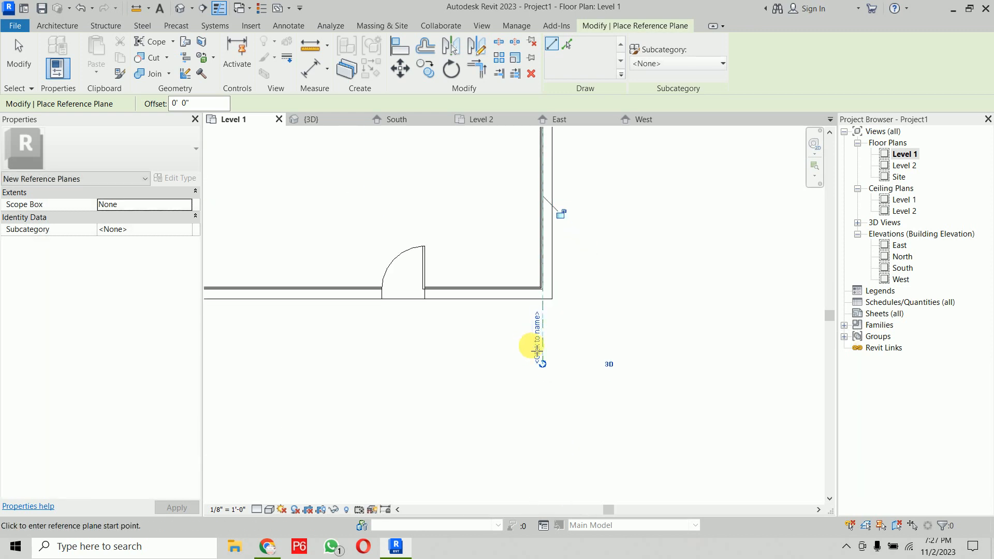
left_click(537, 345)
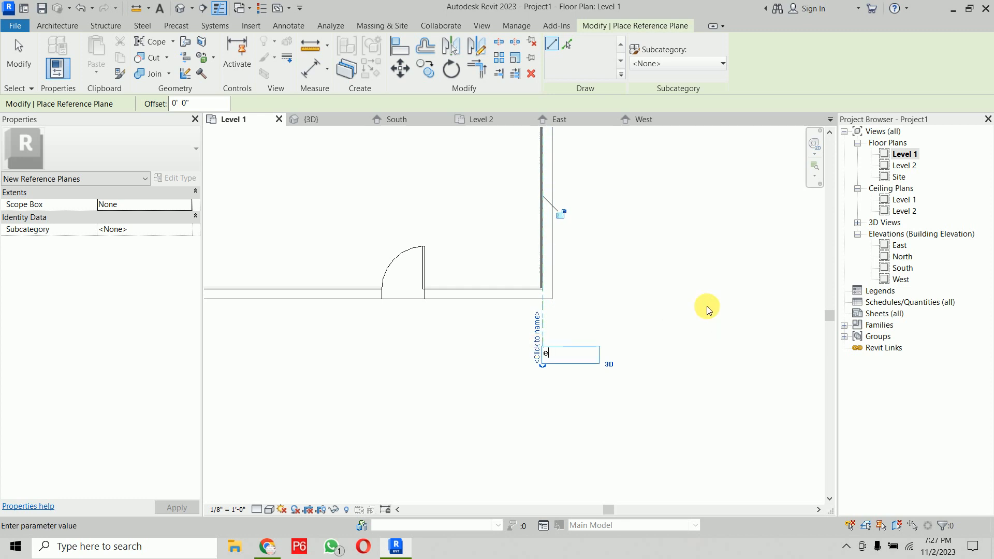
type("east wall")
left_click(712, 310)
key("Escape")
key("Escape")
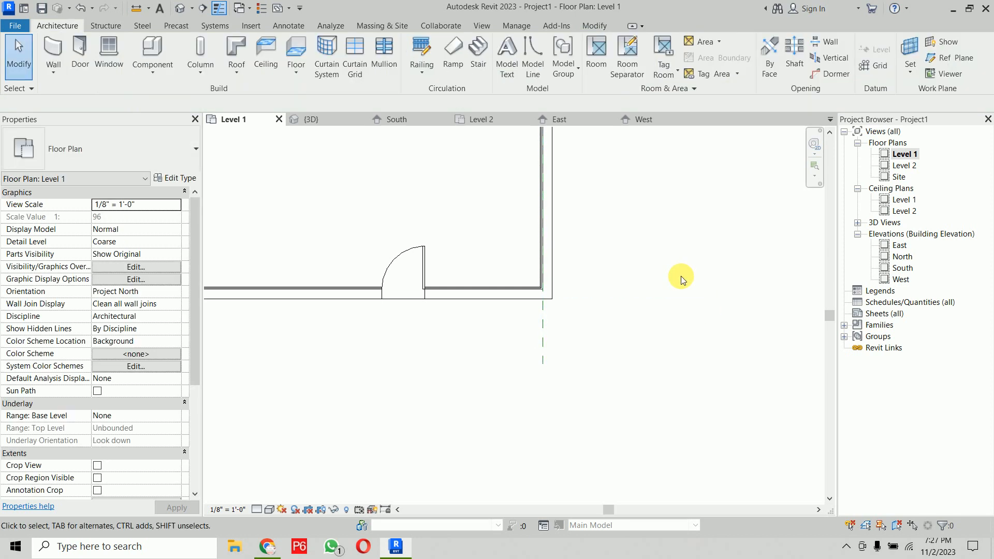
- Create an in-place component in the Generic Models category and start a sweep in it
middle_click_drag(681, 275, 717, 363)
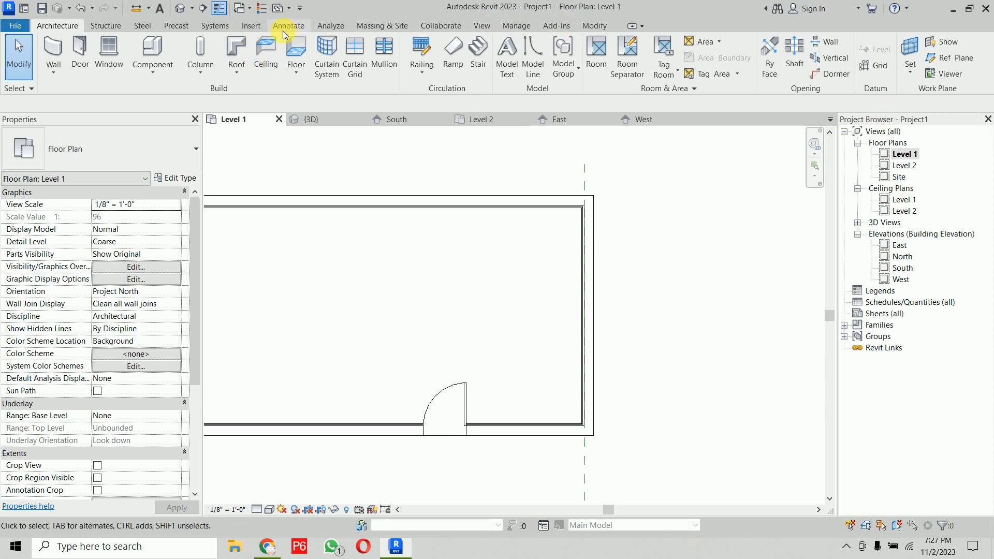
left_click(152, 66)
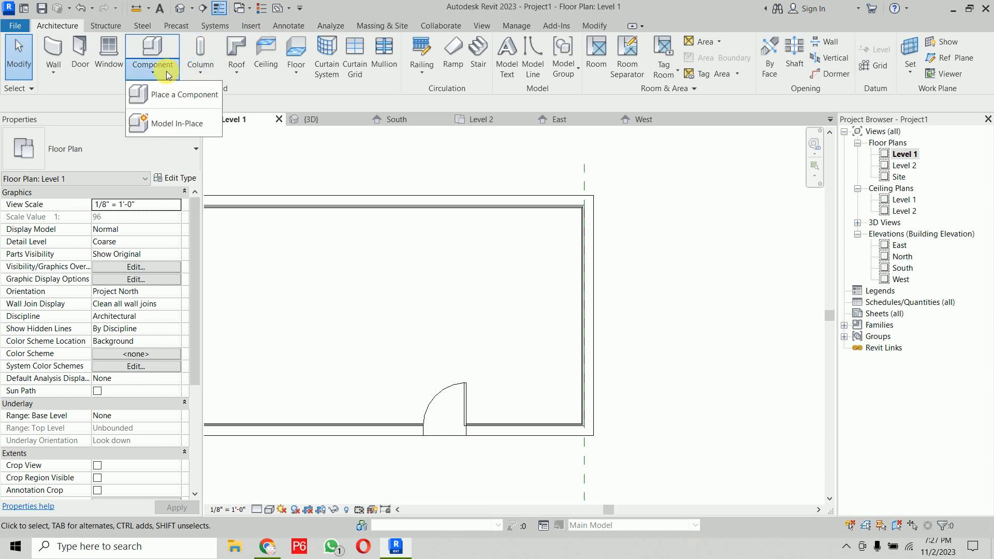
left_click(174, 124)
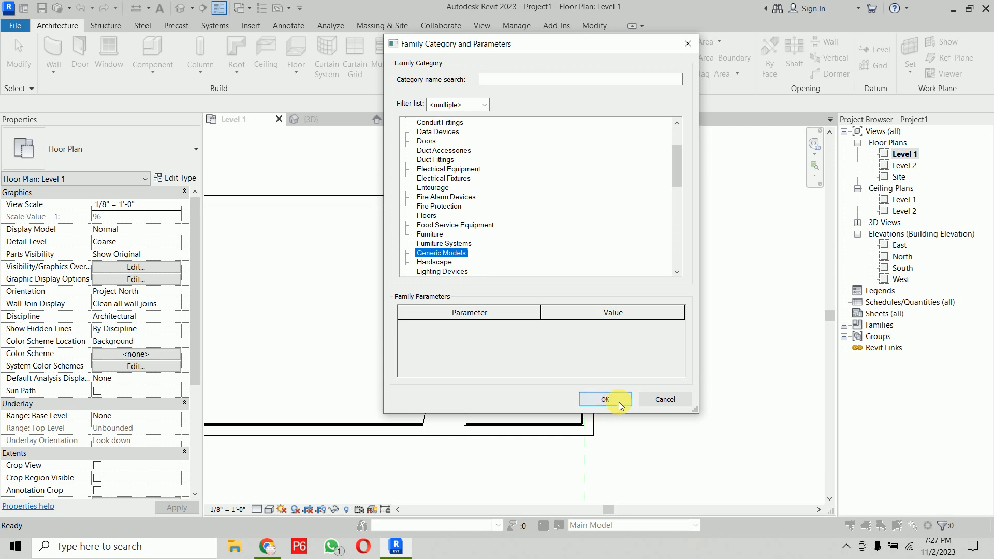
left_click(604, 399)
left_click(400, 300)
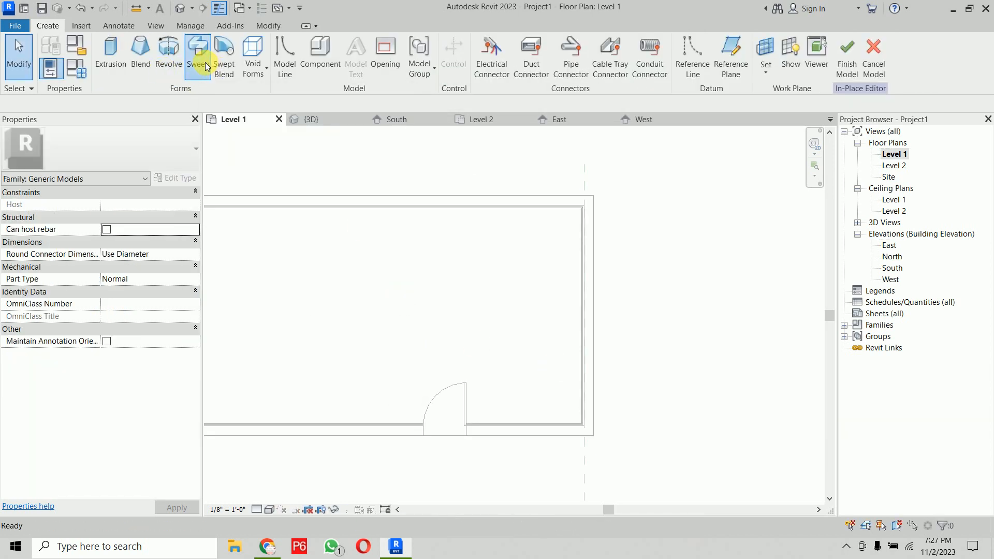
left_click(206, 67)
- Set the sweep's work plane to Reference Plane : east wall and open the West elevation for sketching
left_click(512, 72)
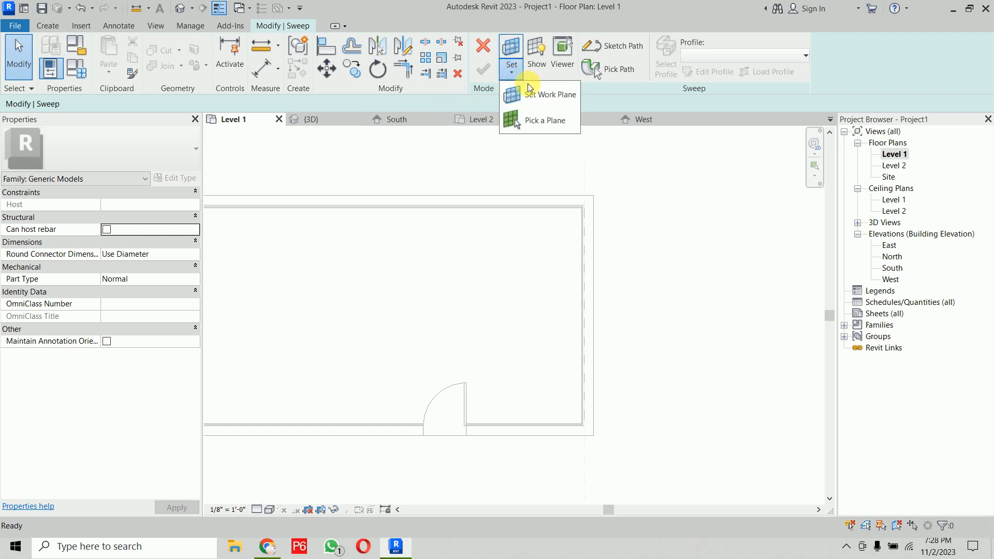
left_click(544, 94)
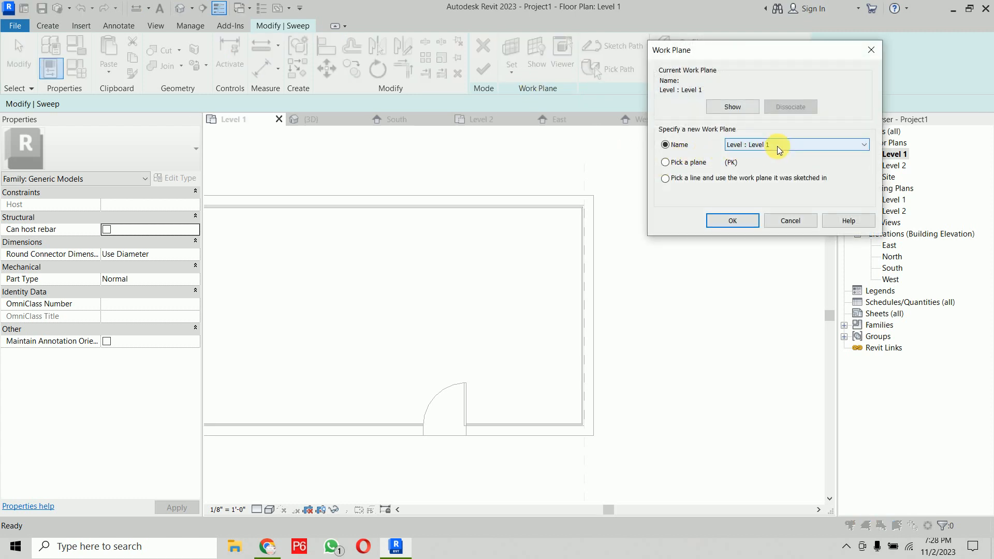
left_click(778, 146)
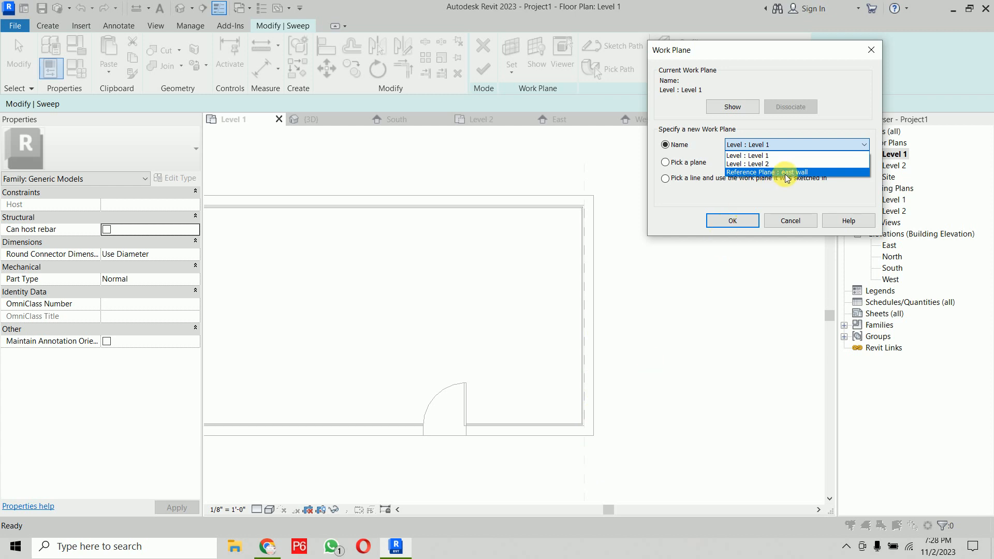
left_click(816, 172)
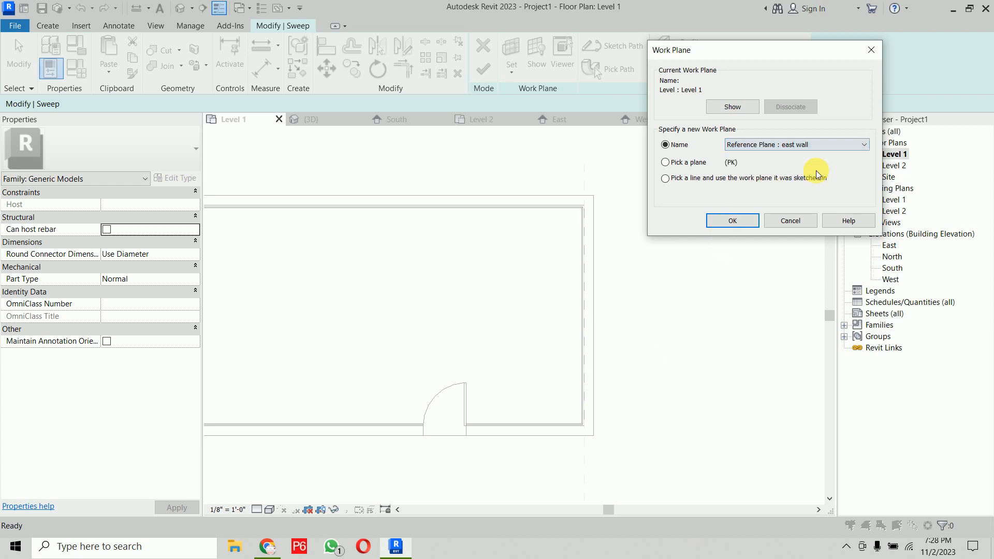
left_click(738, 218)
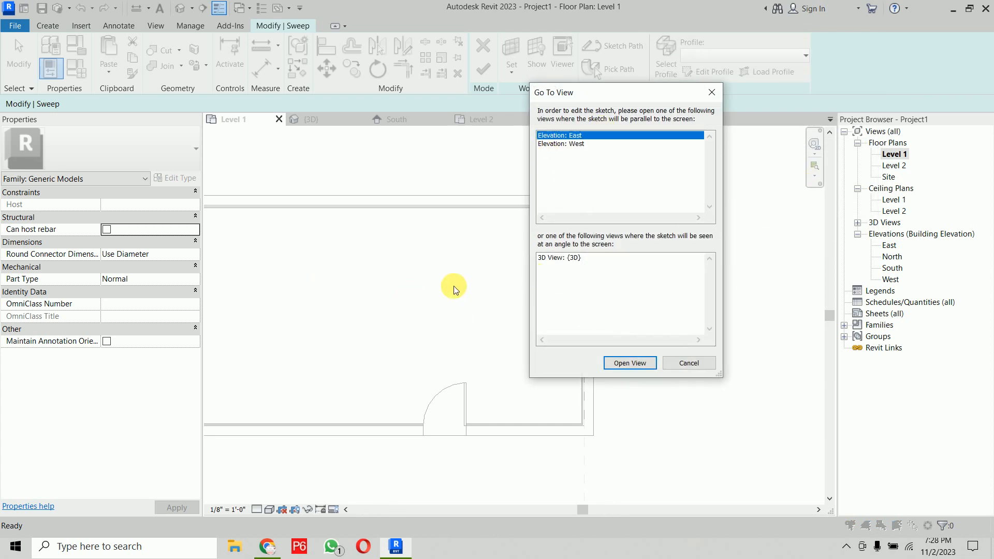
left_click(574, 143)
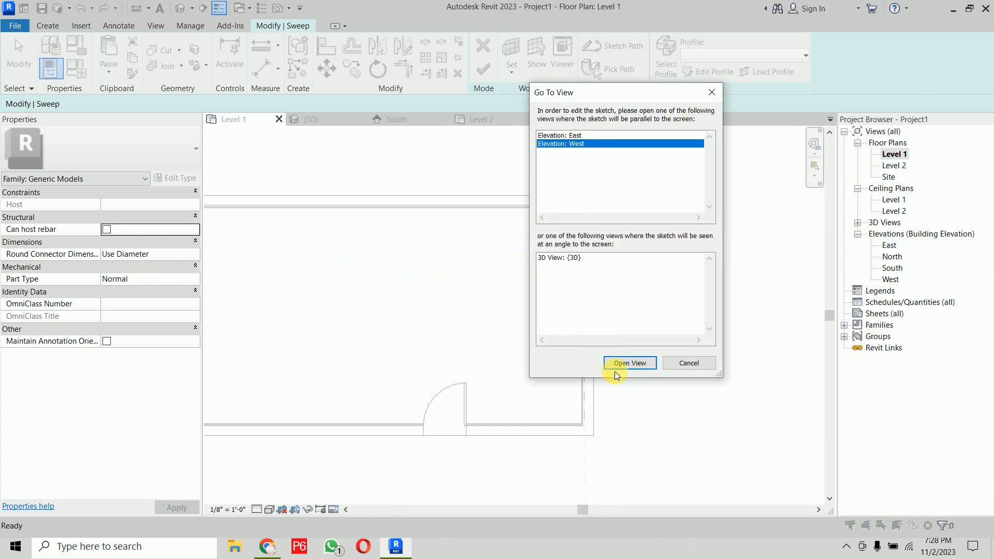
left_click(631, 364)
scroll(616, 353, "down", 5)
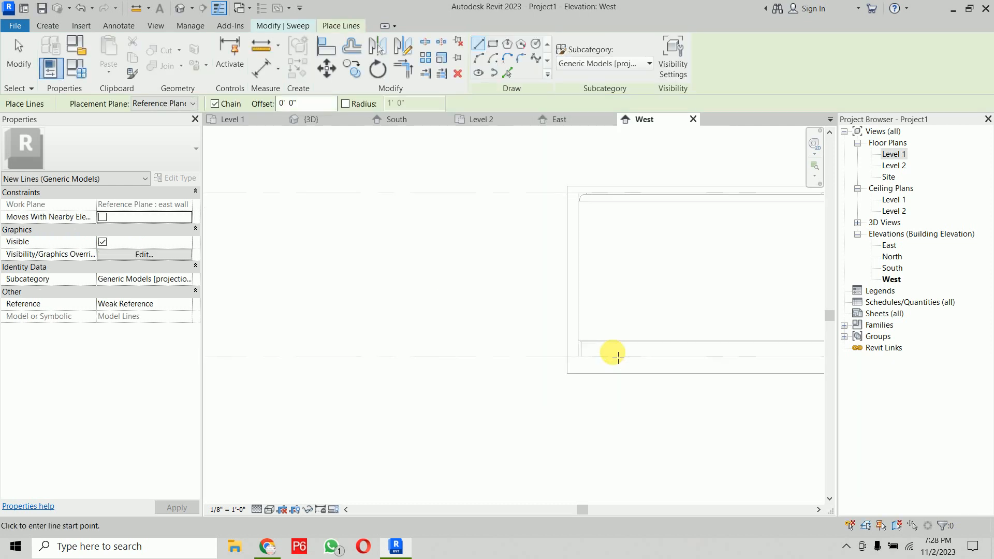
scroll(630, 317, "up", 5)
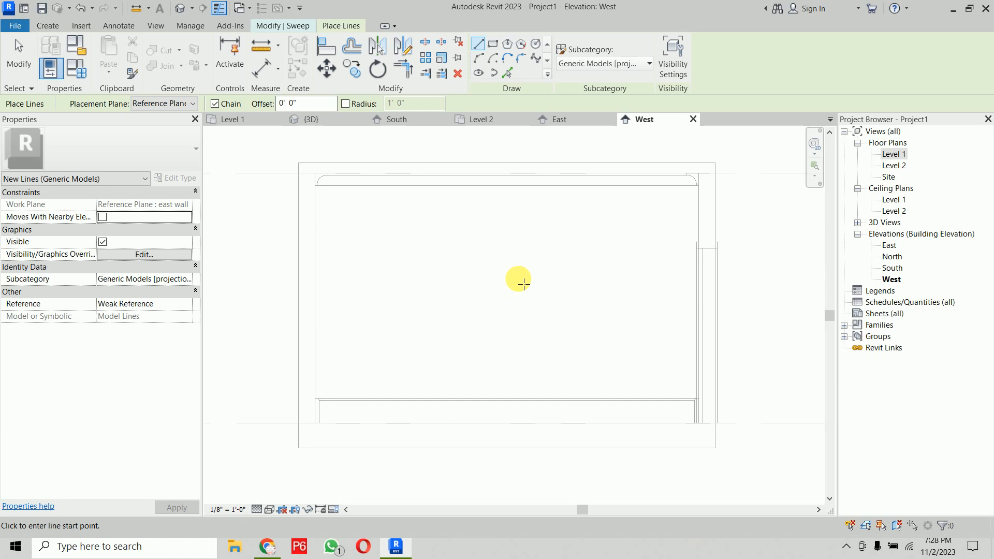
left_click(493, 46)
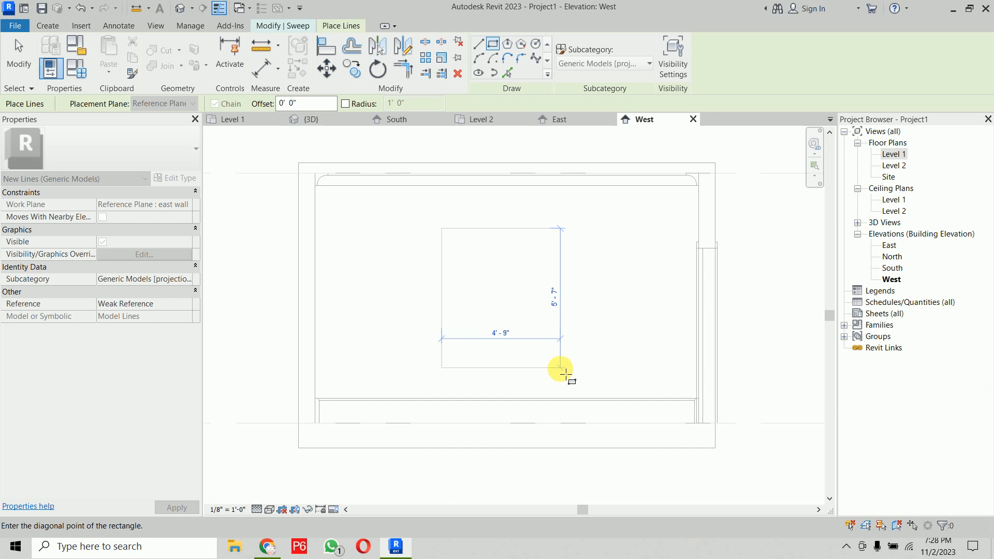
key("Escape")
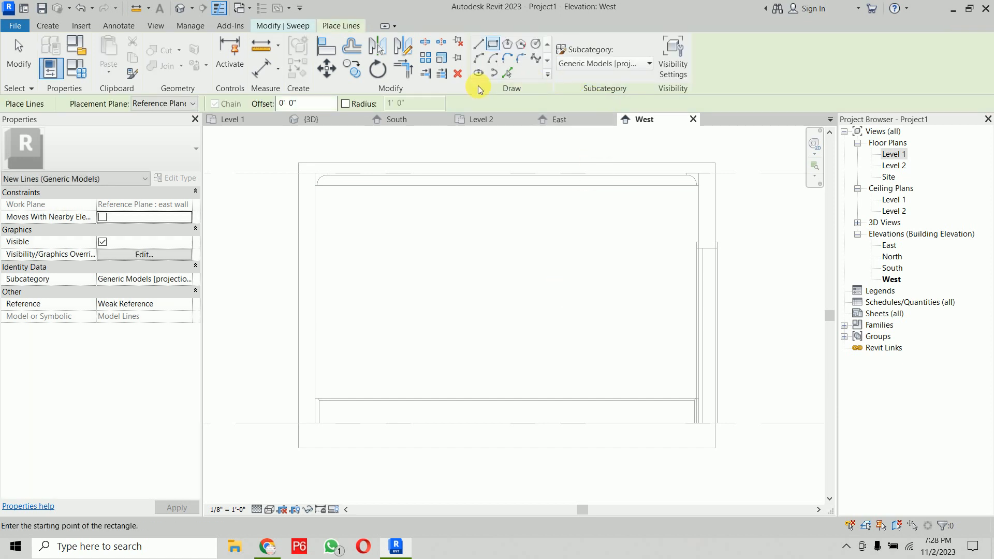
key("Escape")
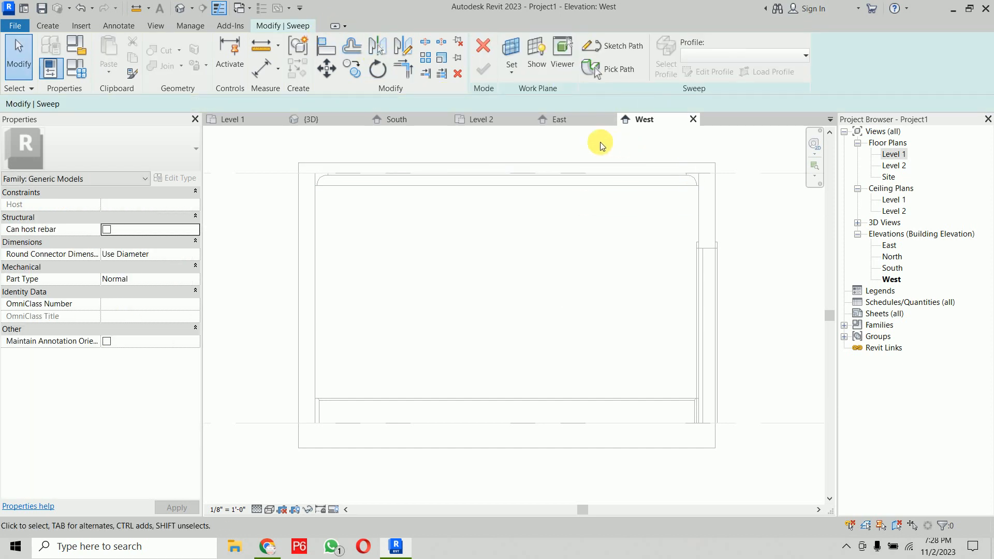
- Start the sweep's sketched path and draw a rectangle about 3'-10" wide and 5'-5" high in the middle of the wall
left_click(618, 46)
left_click(522, 43)
left_click(456, 223)
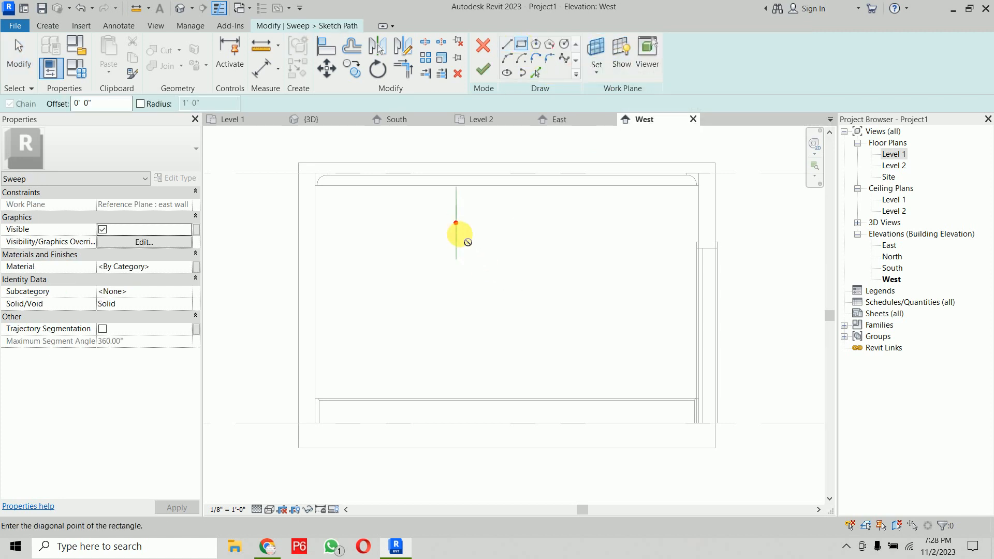
left_click(560, 364)
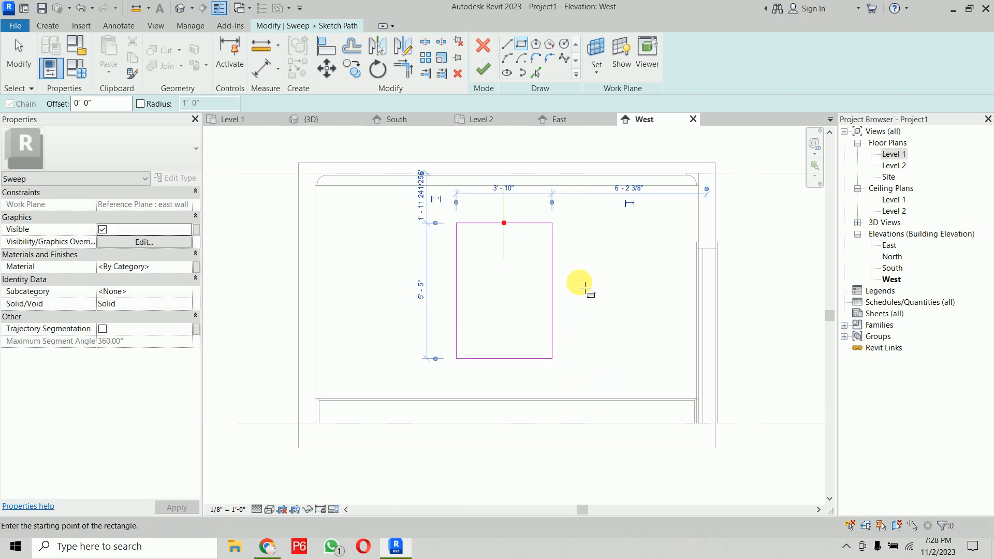
key("Escape")
key("Escape")
- Set the path rectangle's width to 4'
left_click(552, 239)
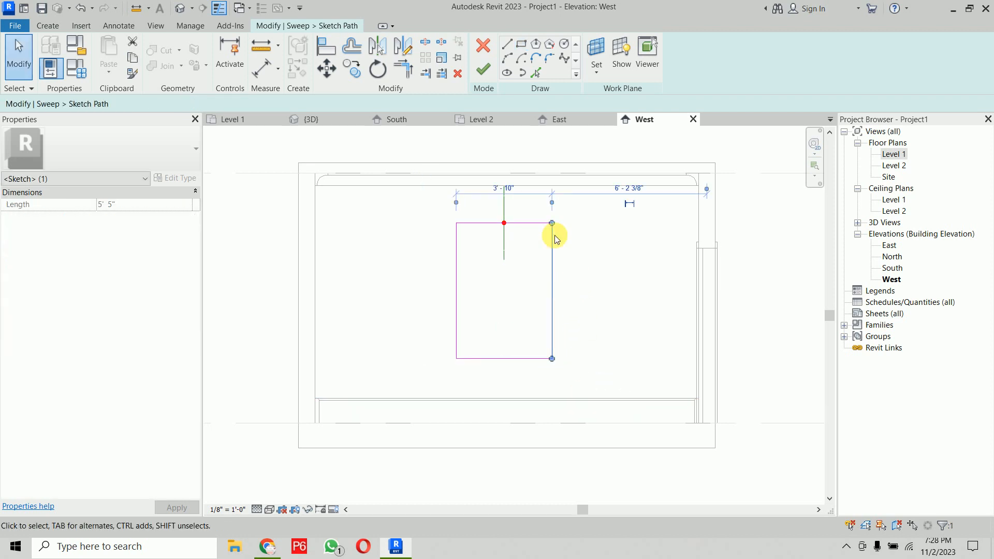
left_click(505, 188)
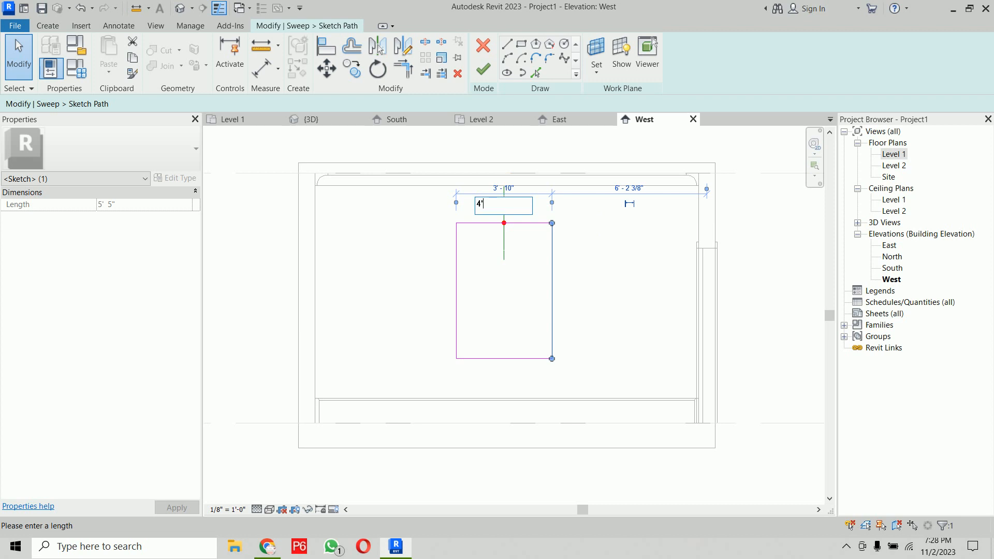
type("4'")
key("Return")
left_click(755, 293)
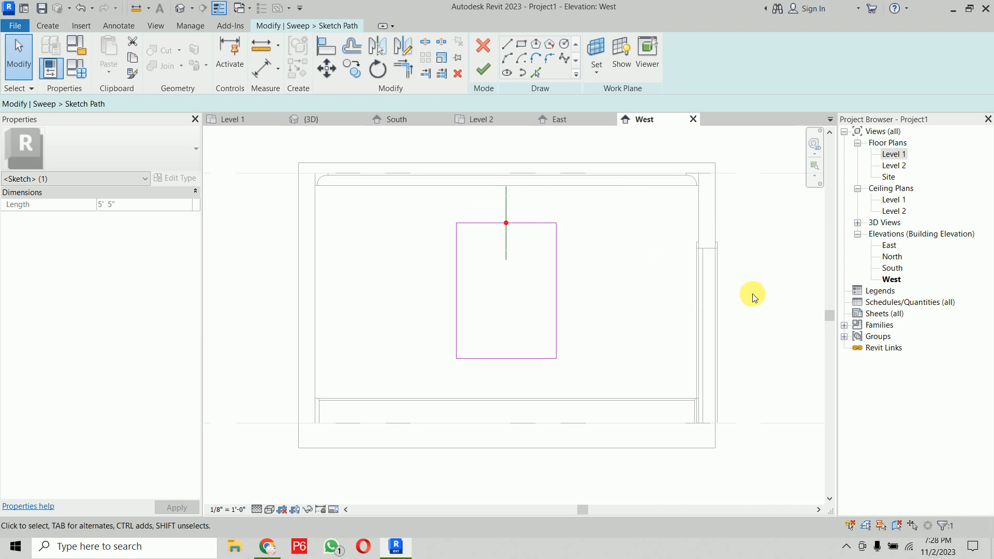
- Set the path rectangle's height to 6' by moving its upper edge, and deselect the edge
left_click(524, 223)
left_click(420, 295)
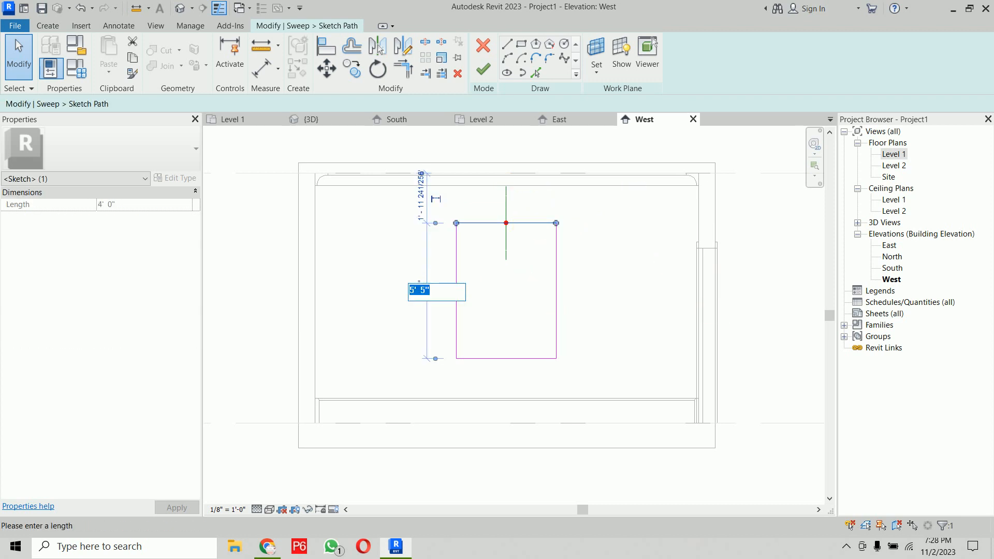
type("6'")
key("Return")
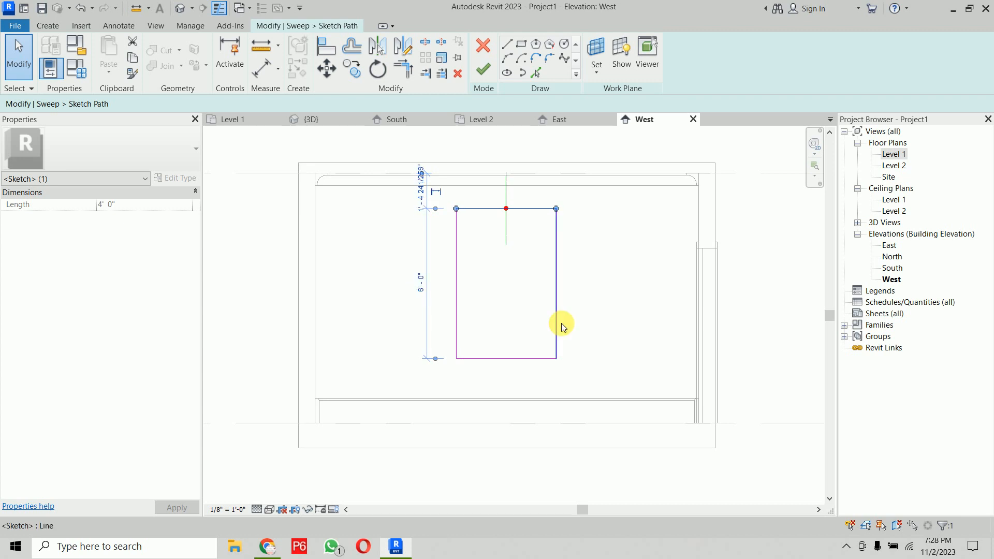
left_click(762, 342)
left_click(526, 212)
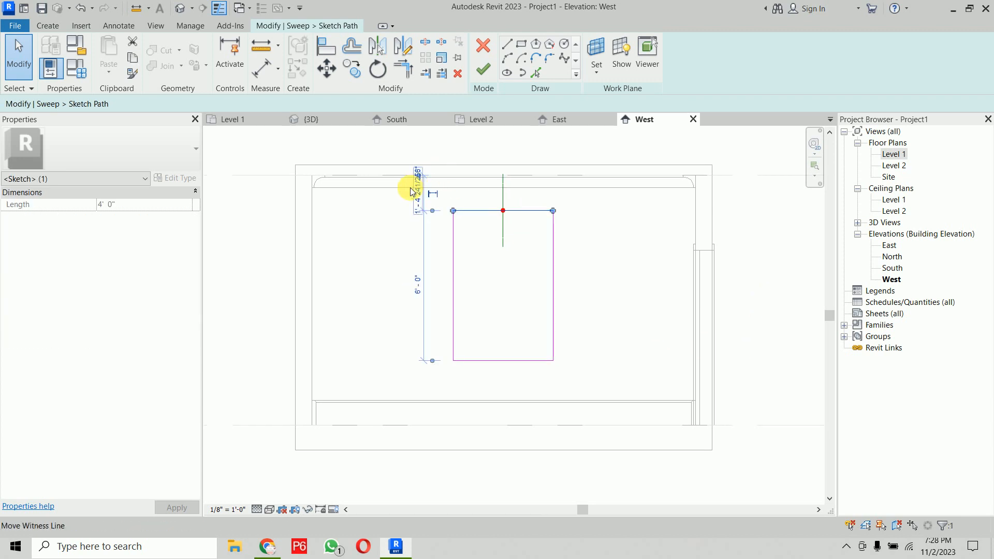
left_click(784, 275)
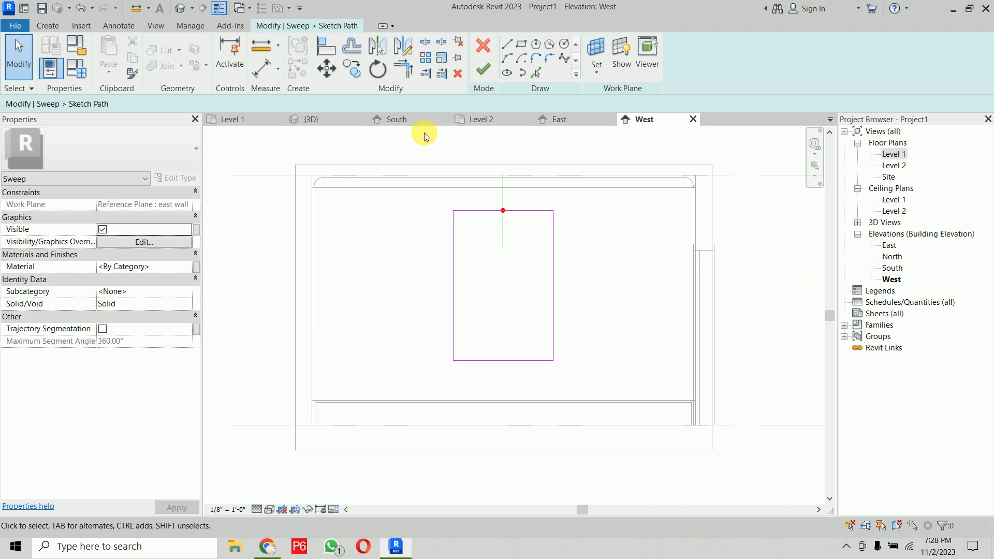
- Select the whole path rectangle and nudge it down to a lower position on the wall
mouse_move(439, 154)
left_mouse_down()
mouse_move(446, 295)
mouse_move(464, 329)
mouse_move(570, 380)
left_mouse_up()
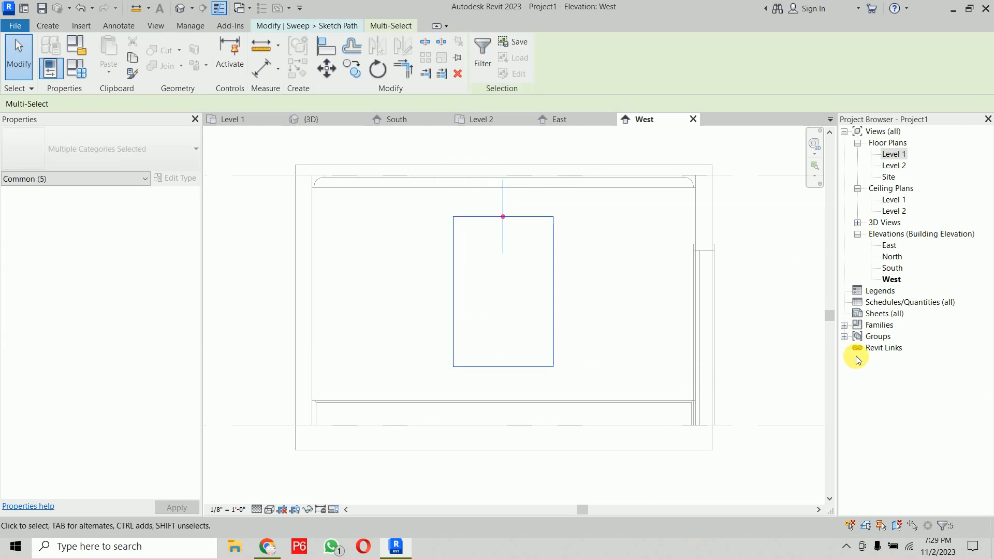
key("Down")
key("Down")
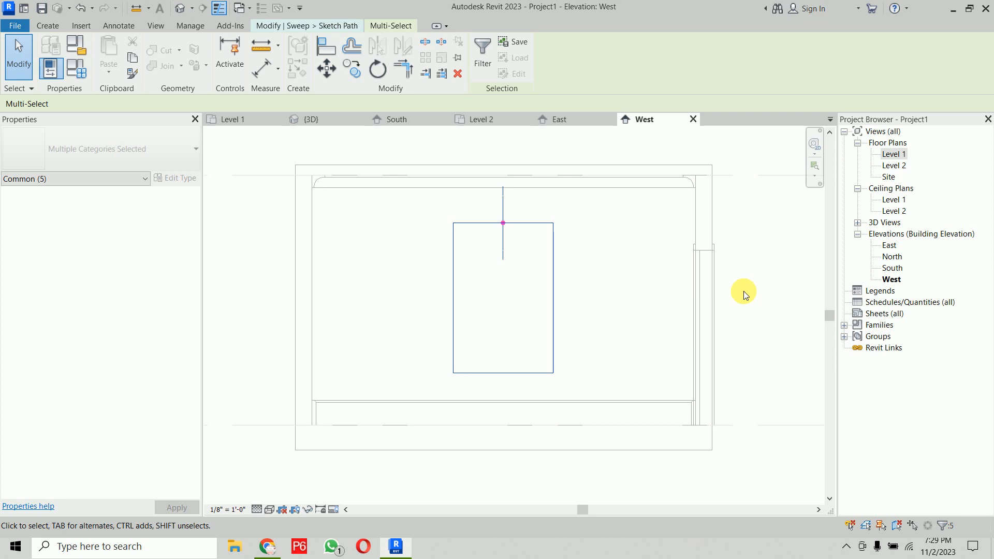
left_click(749, 282)
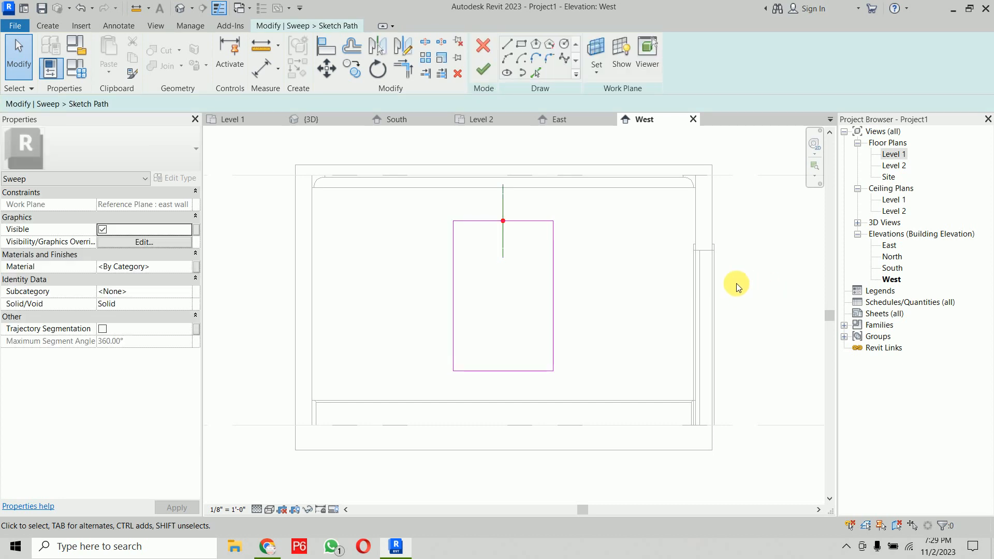
- Draw a circle with a 1'-0" radius centred on the rectangle's upper right corner
scroll(488, 268, "up", 4)
scroll(518, 239, "down", 3)
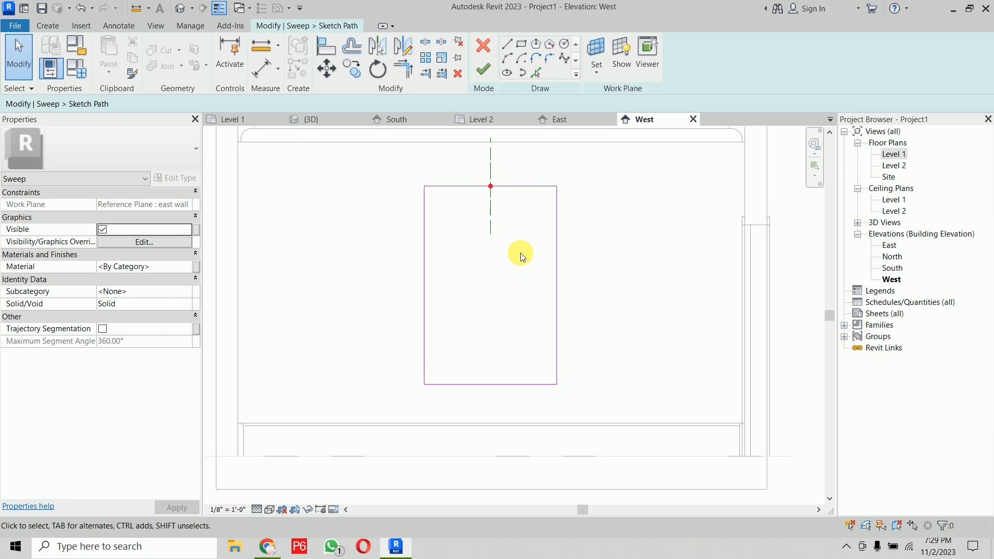
left_click(566, 45)
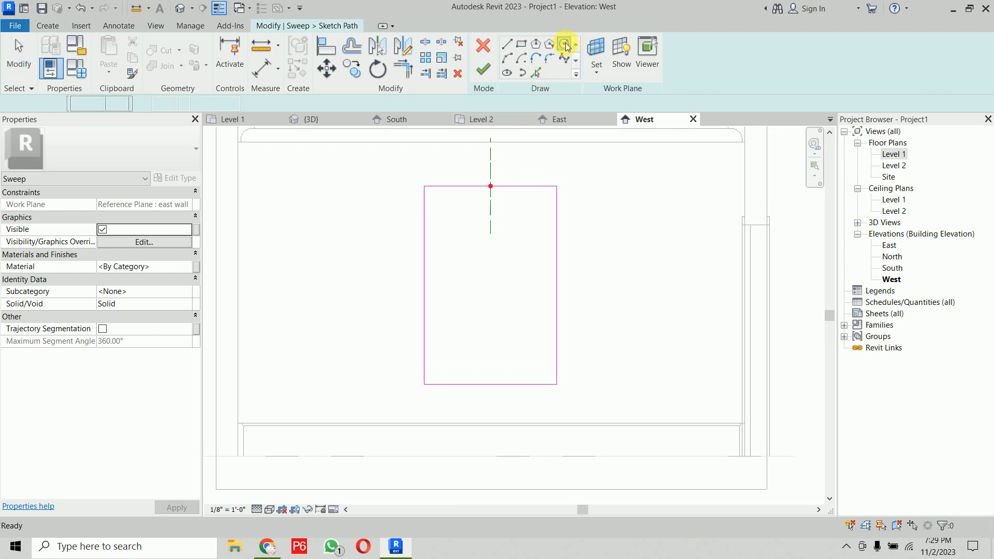
left_click(557, 186)
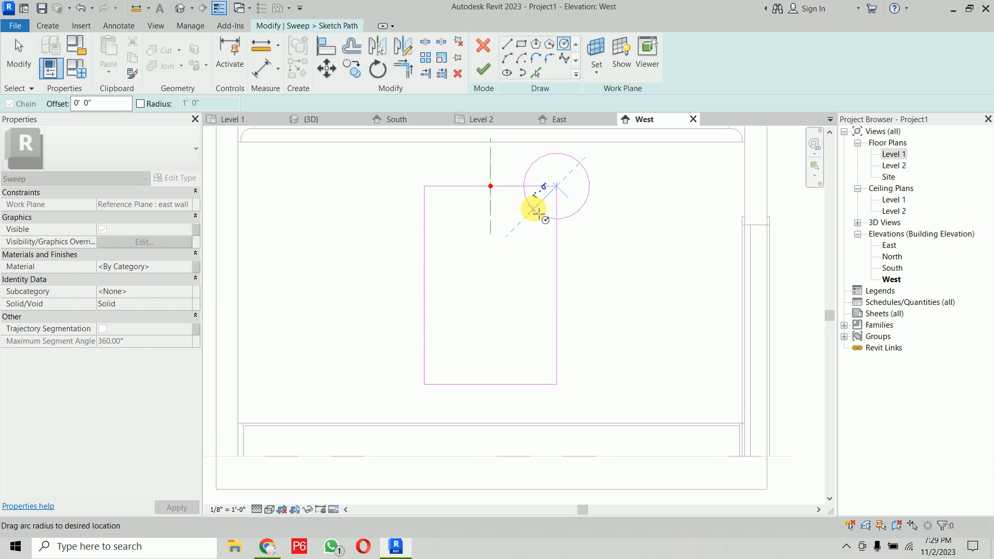
left_click(539, 212)
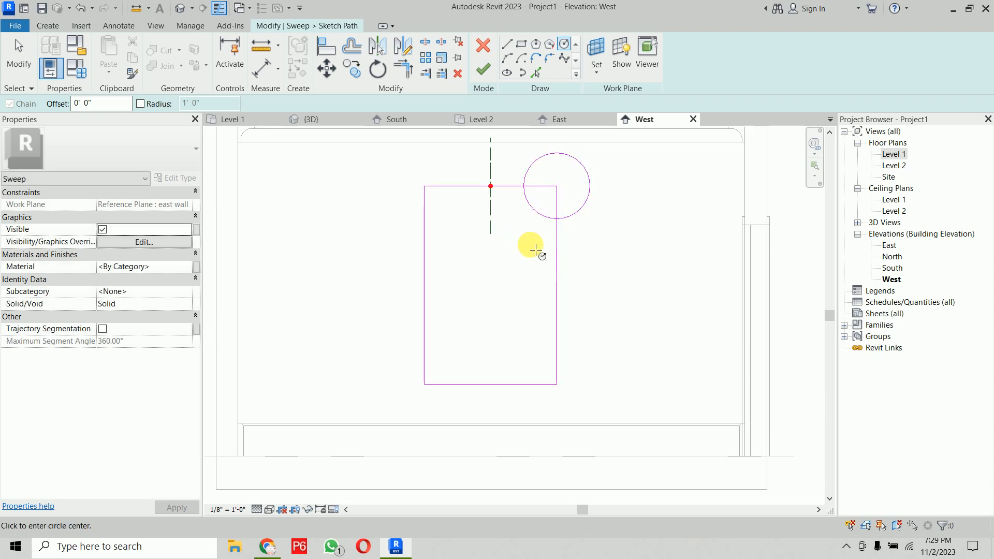
key("Escape")
left_click(584, 171)
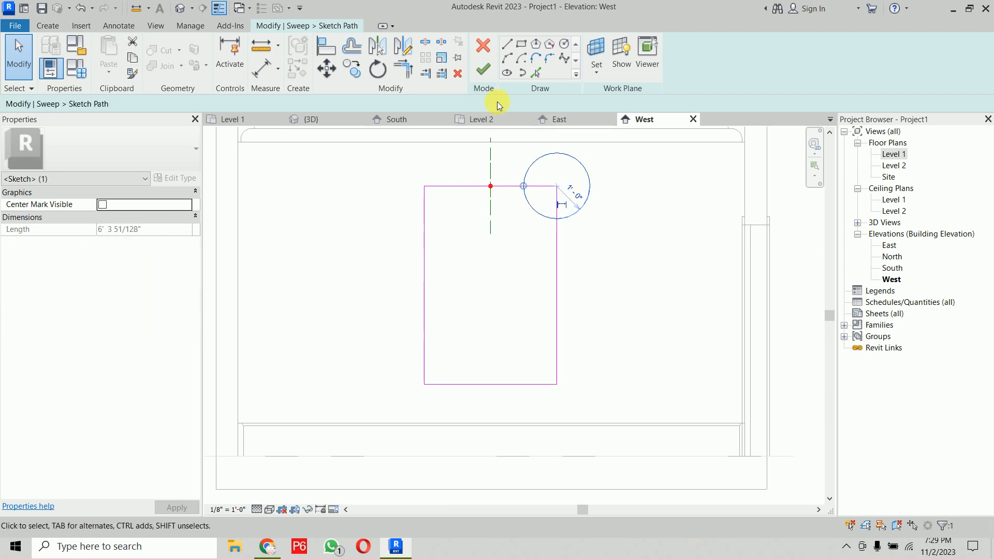
left_click(639, 197)
- Split the circle at two points outside the rectangle with Delete Inner Segment on, removing the outer arc between them
scroll(599, 186, "up", 3)
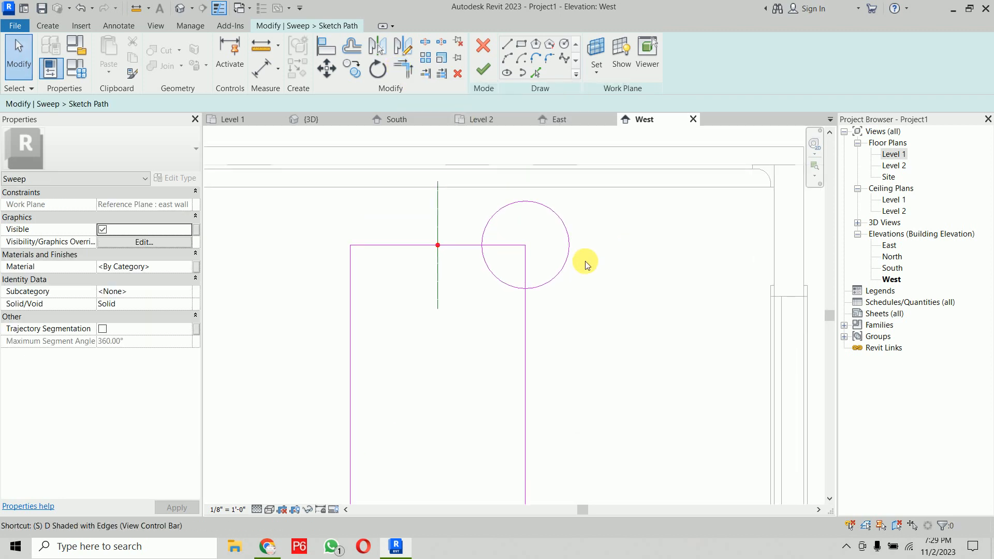
key("s")
key("l")
left_click(521, 202)
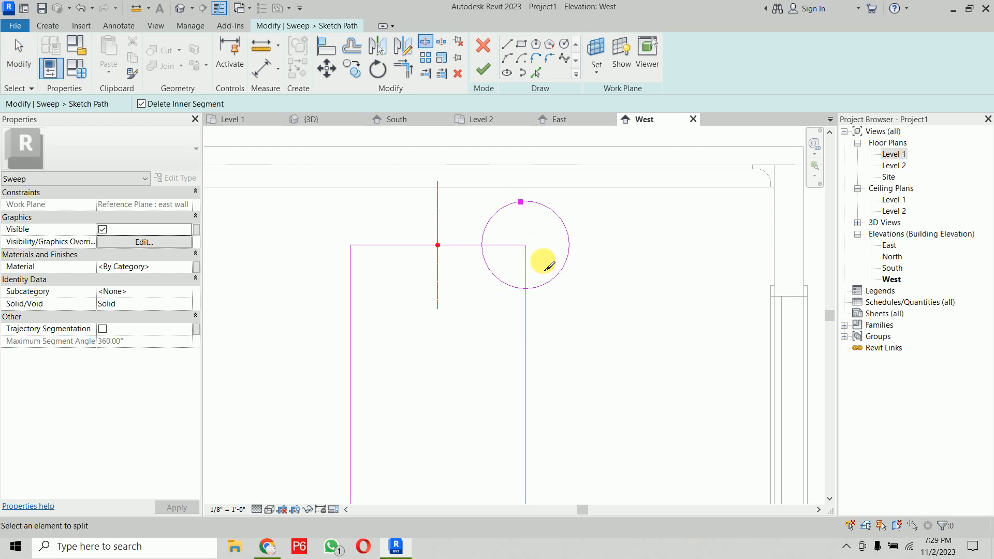
left_click(555, 278)
key("Escape")
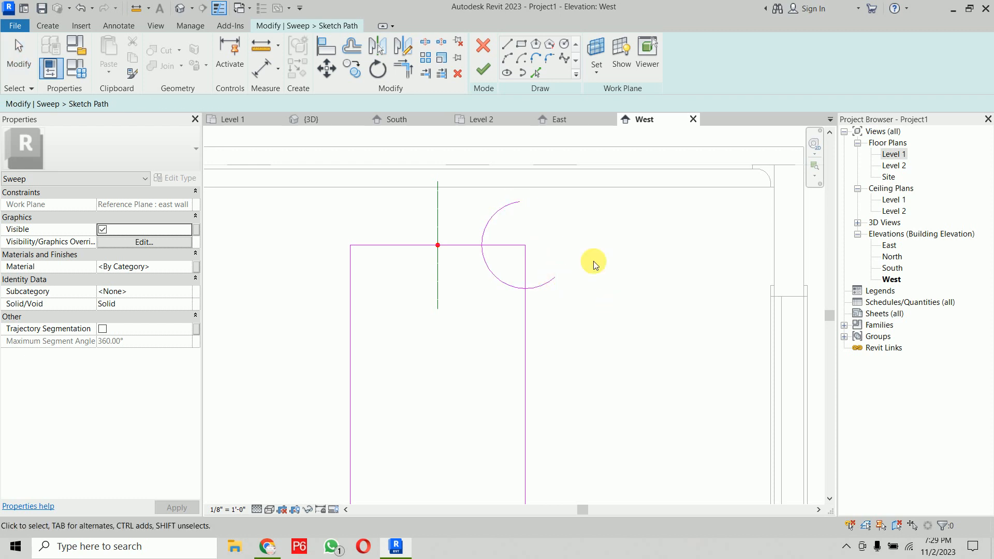
- Trim the rectangle's upper and right edges against the arc to form a concave upper right corner
key("t")
key("r")
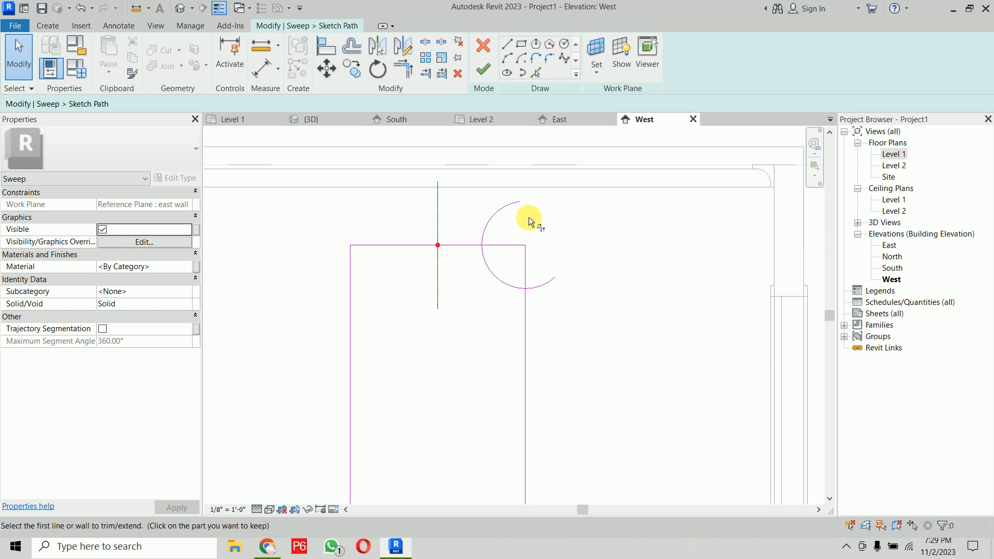
left_click(461, 245)
left_click(485, 261)
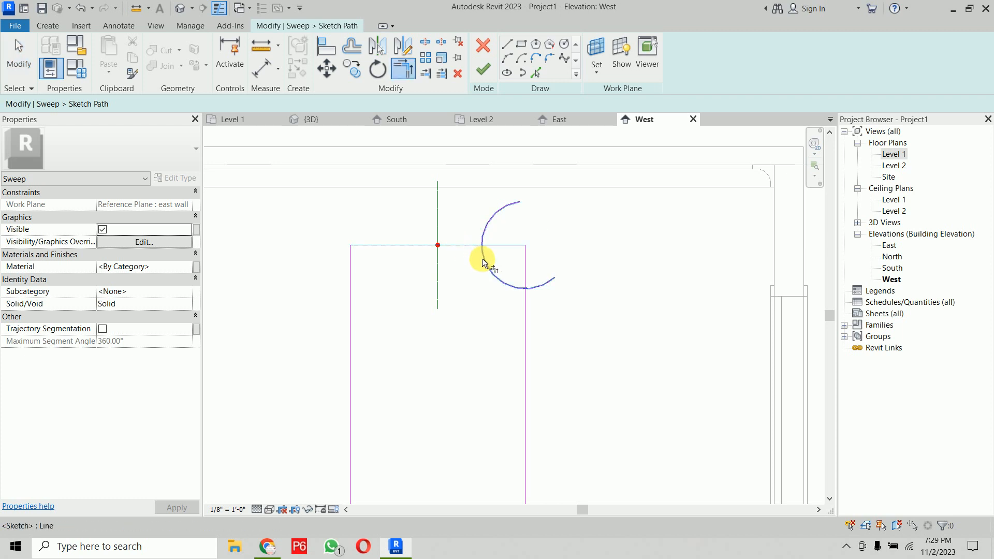
left_click(527, 311)
left_click(511, 293)
scroll(626, 278, "down", 2)
middle_click_drag(626, 279, 606, 251)
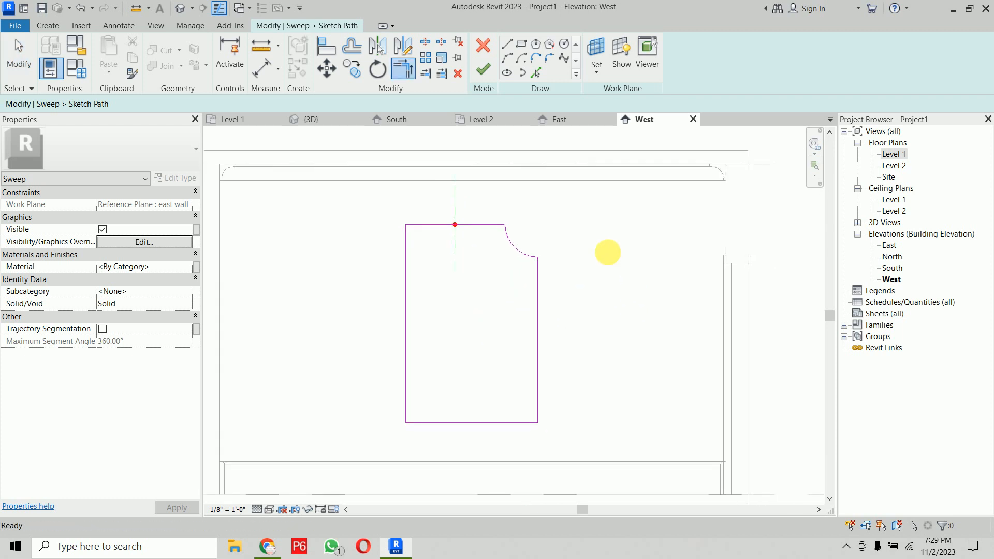
key("Escape")
- Mirror a copy of the corner arc to the lower right corner about a horizontal axis through the left edge's midpoint
left_click(513, 246)
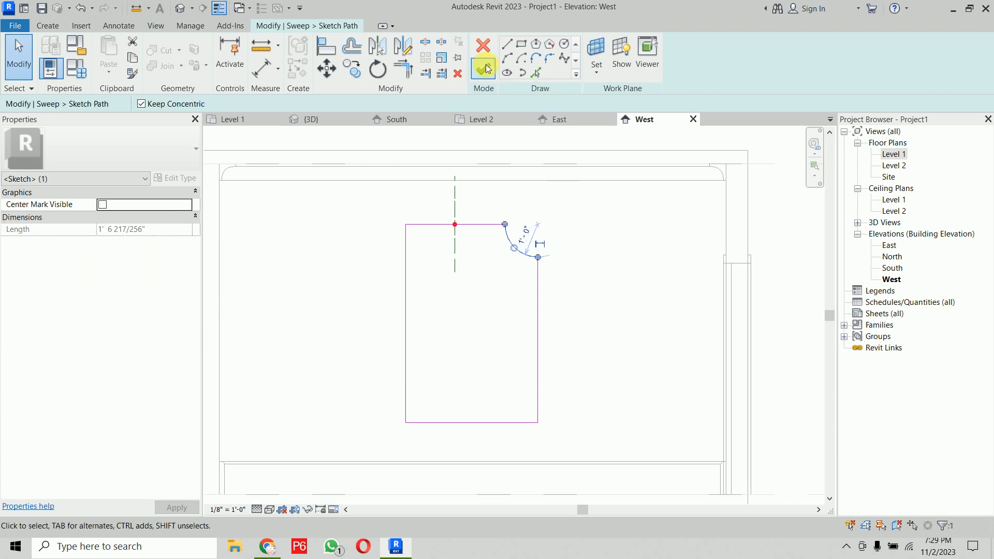
left_click(403, 45)
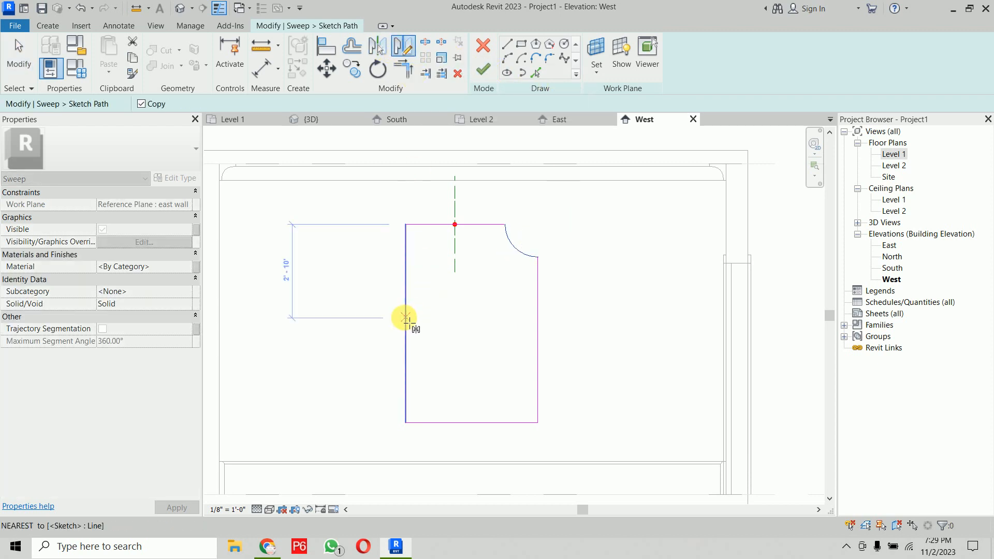
left_click(406, 325)
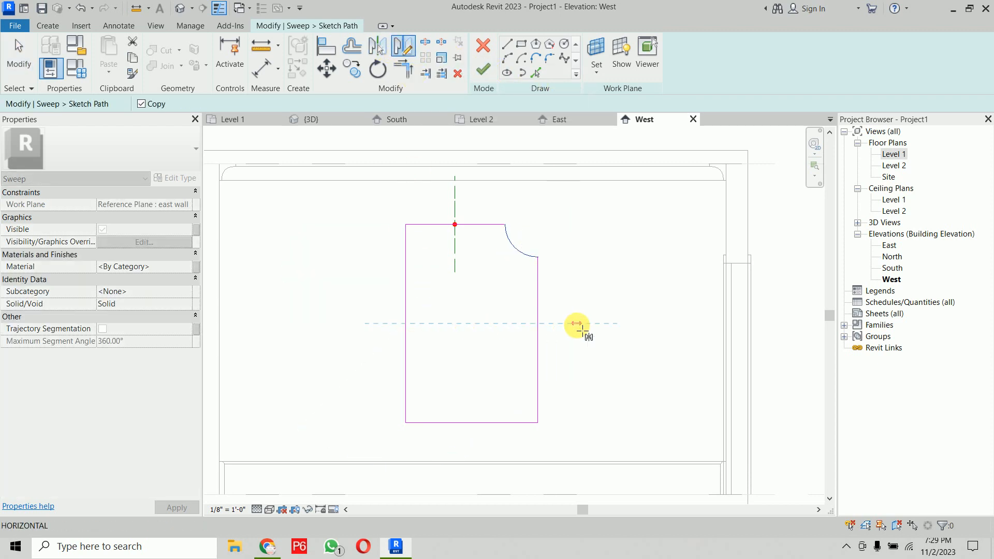
left_click(577, 326)
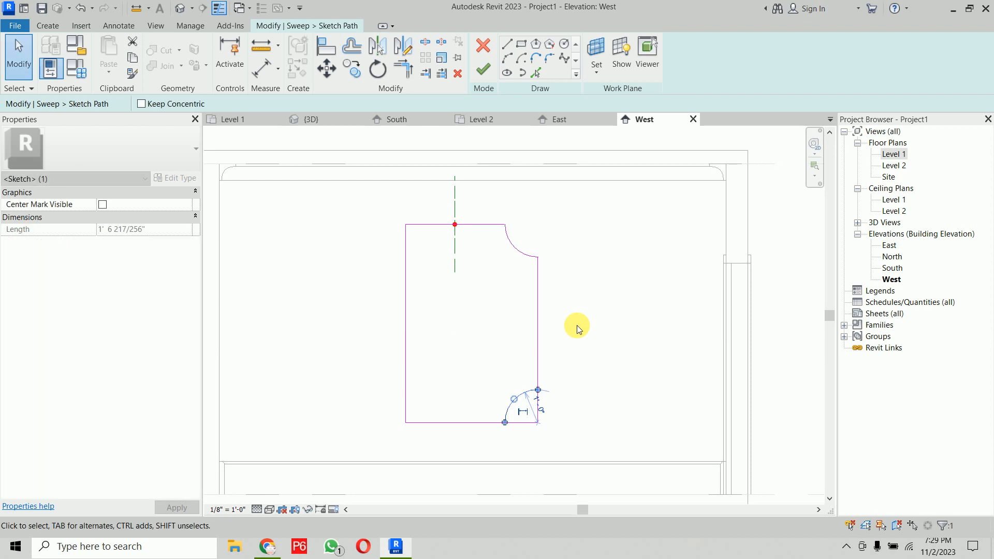
- Mirror copies of both right-hand corner arcs to the left corners about a vertical axis through the lower edge's midpoint
left_click(516, 248)
left_click(525, 402, "ctrl")
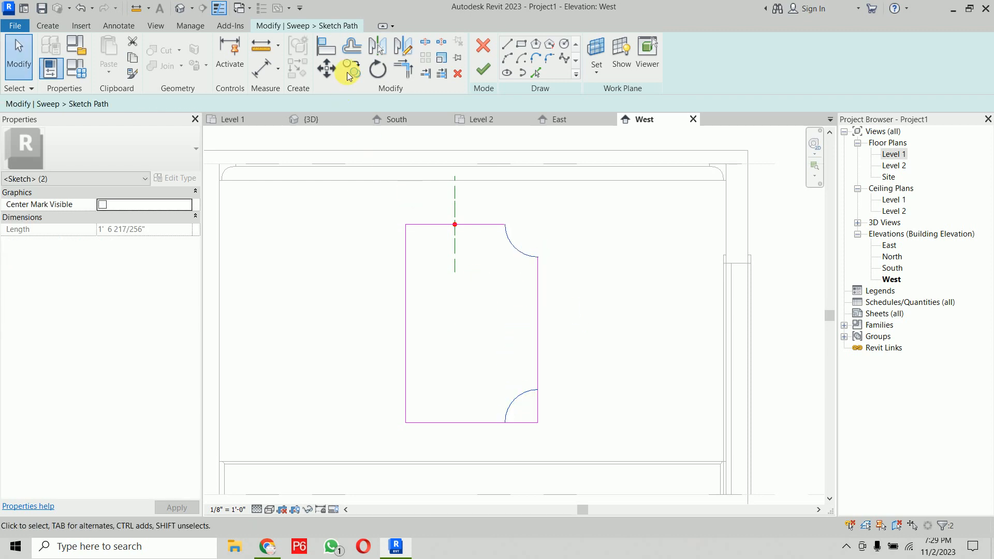
left_click(400, 48)
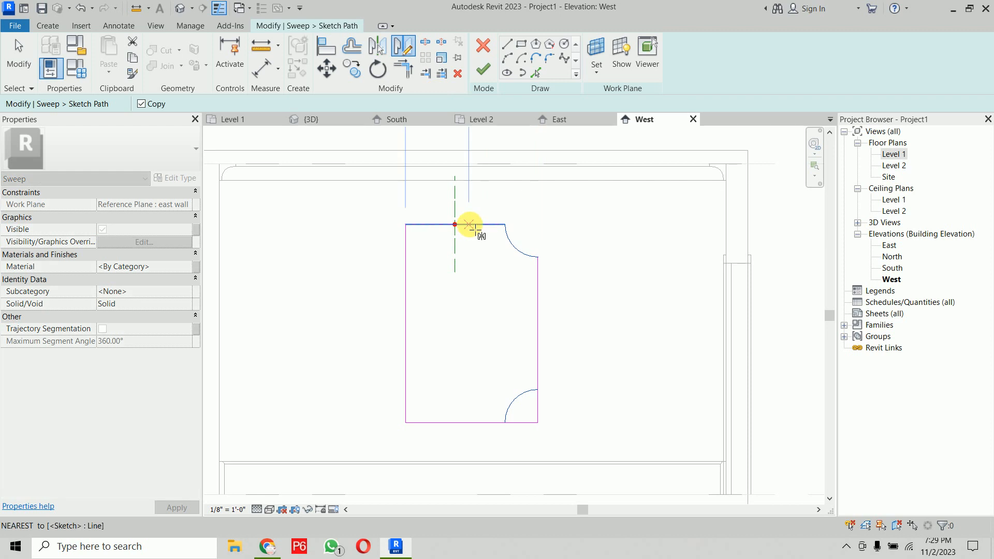
left_click(472, 422)
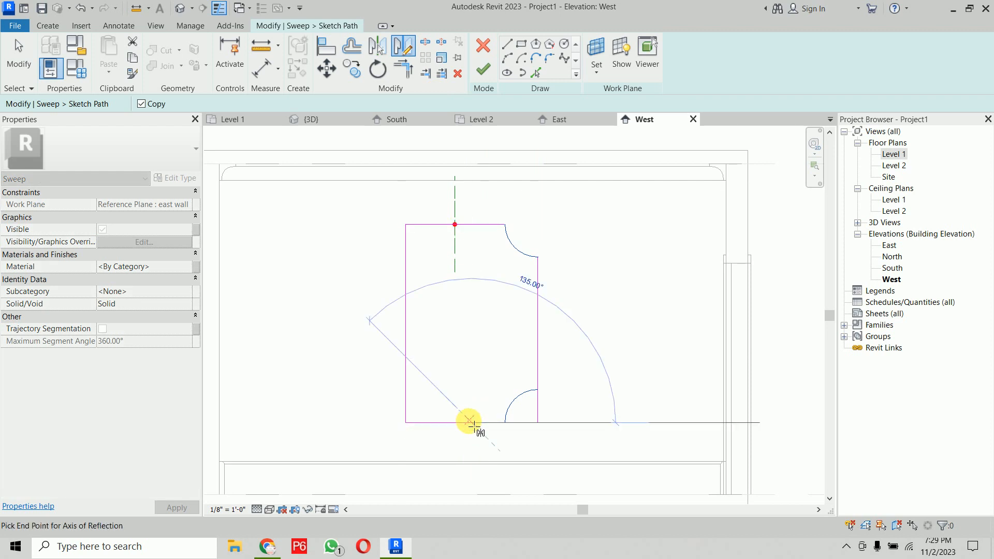
left_click(472, 334)
left_click(716, 262)
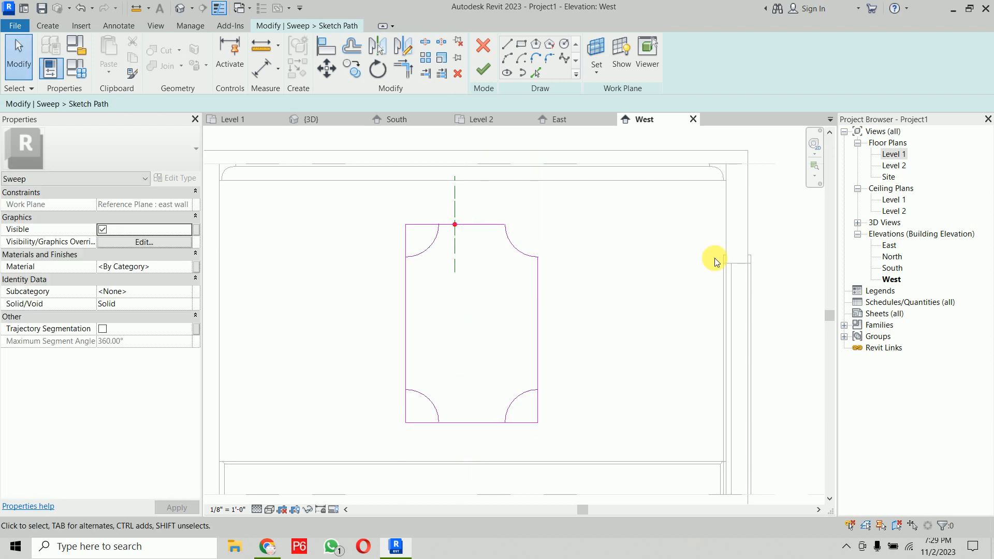
- Trim the rectangle's upper and left edges against the arc to form a concave upper left corner
key("t")
key("r")
scroll(433, 235, "up", 5)
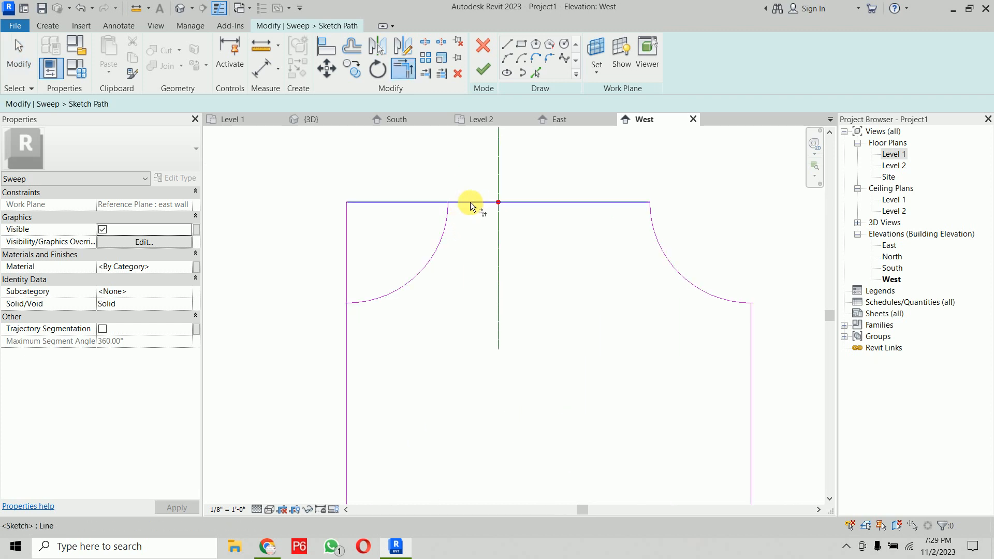
left_click(470, 202)
left_click(450, 223)
left_click(346, 390)
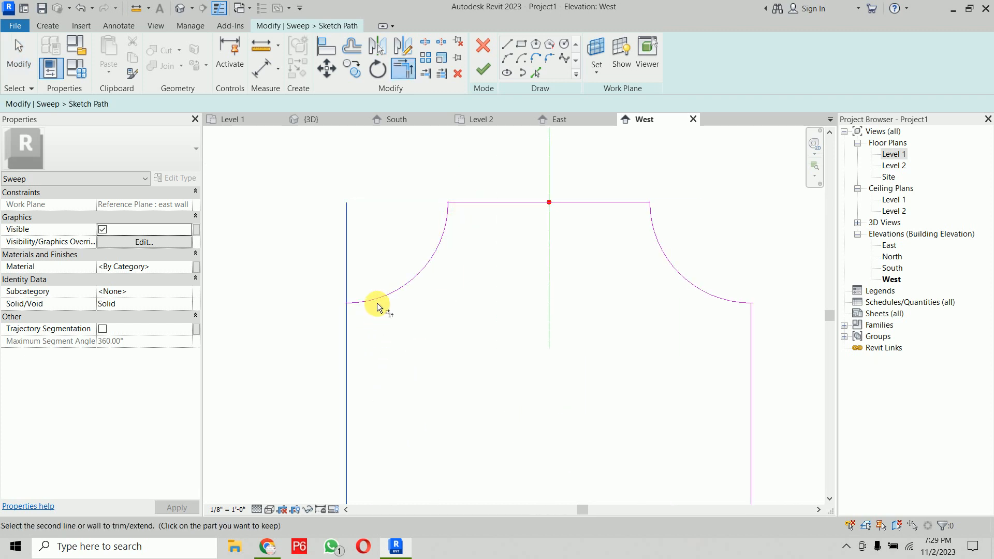
left_click(382, 304)
- Trim the left, lower and right edges against the lower arcs to form concave lower left and lower right corners
scroll(416, 304, "down", 2)
middle_click_drag(472, 395, 441, 221)
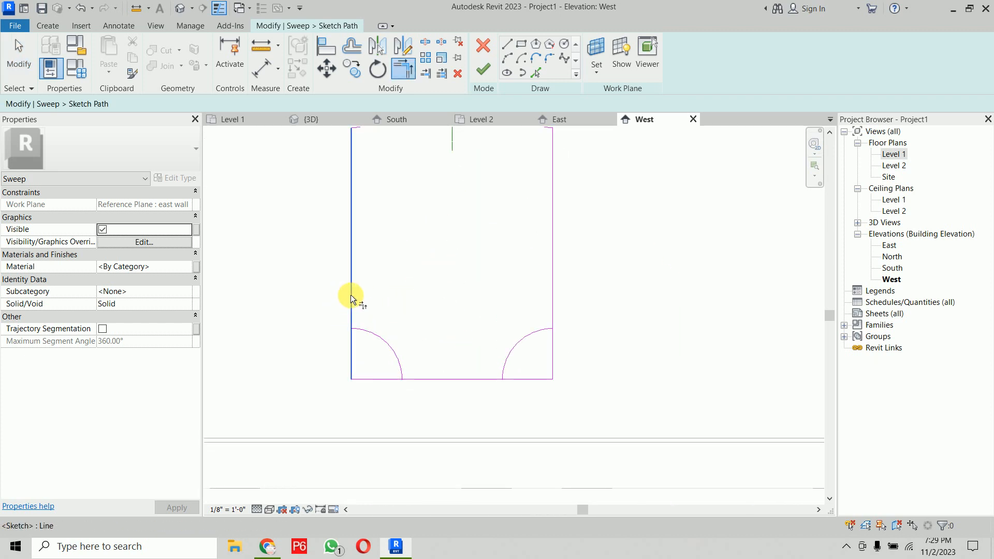
left_click(393, 350)
left_click(451, 376)
left_click(486, 381)
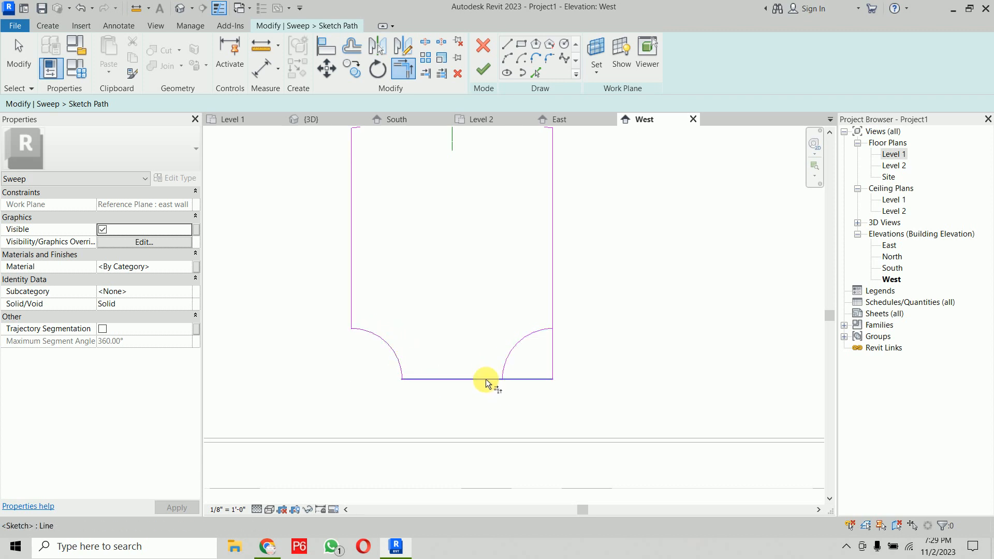
left_click(508, 364)
left_click(537, 344)
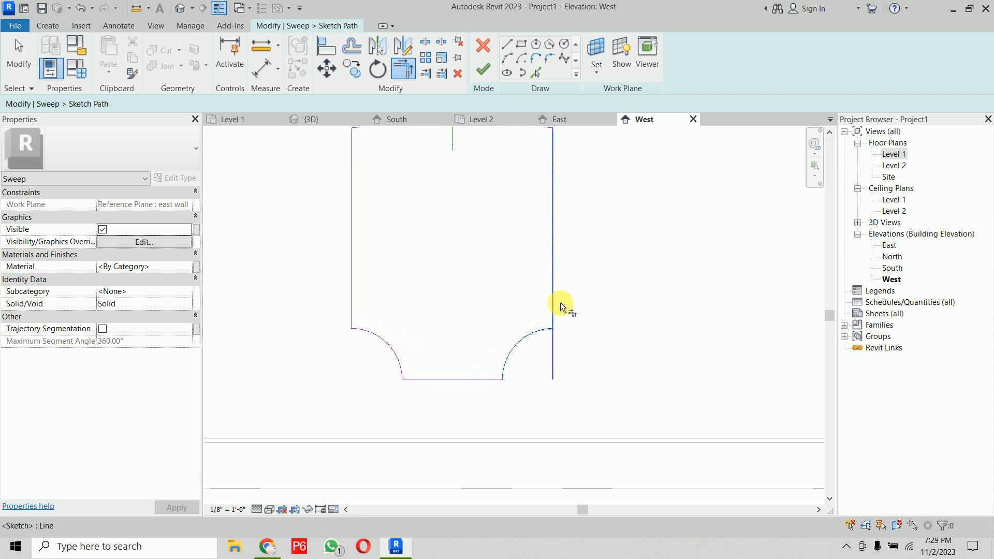
left_click(554, 276)
scroll(591, 293, "down", 3)
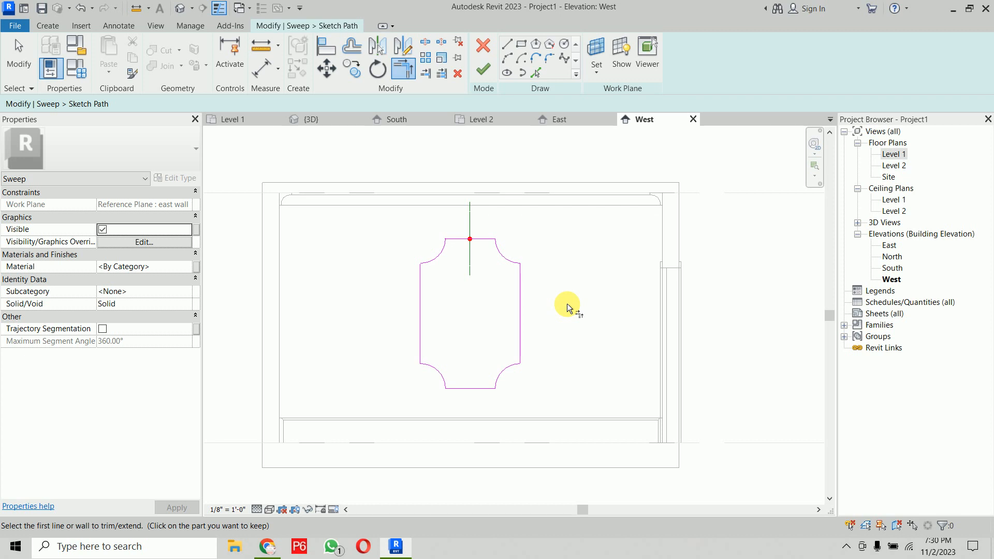
- Finish the sweep path and open its sketched profile for editing in the North elevation
left_click(483, 69)
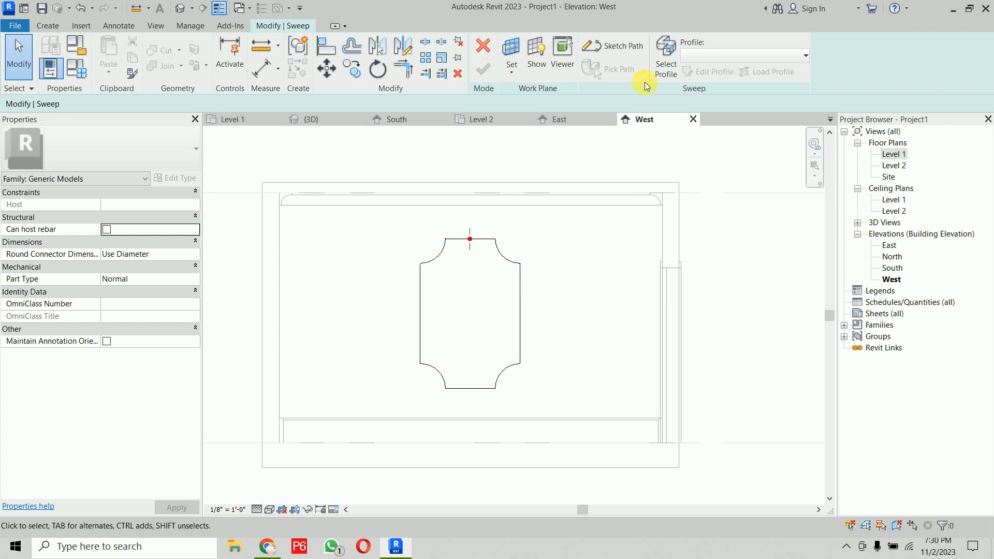
left_click(661, 70)
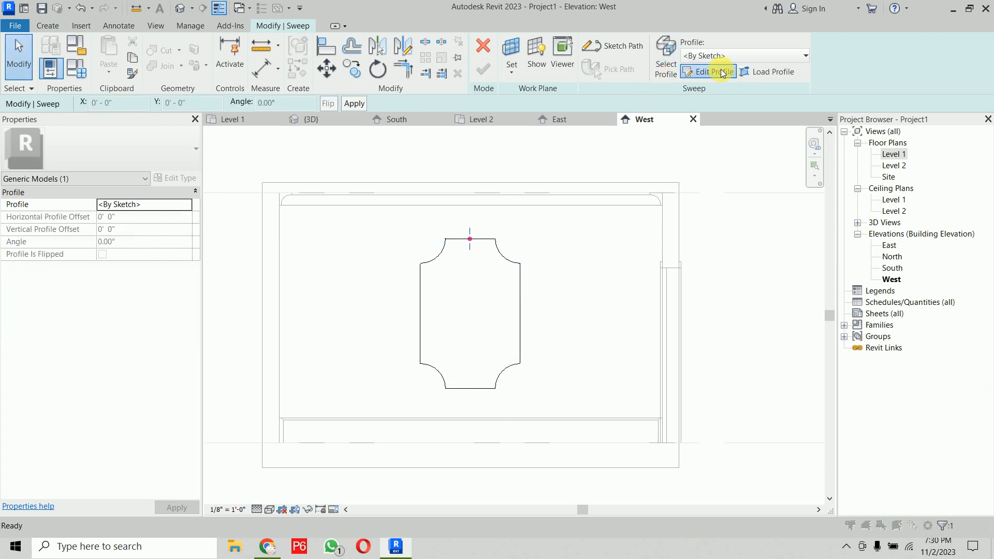
left_click(721, 71)
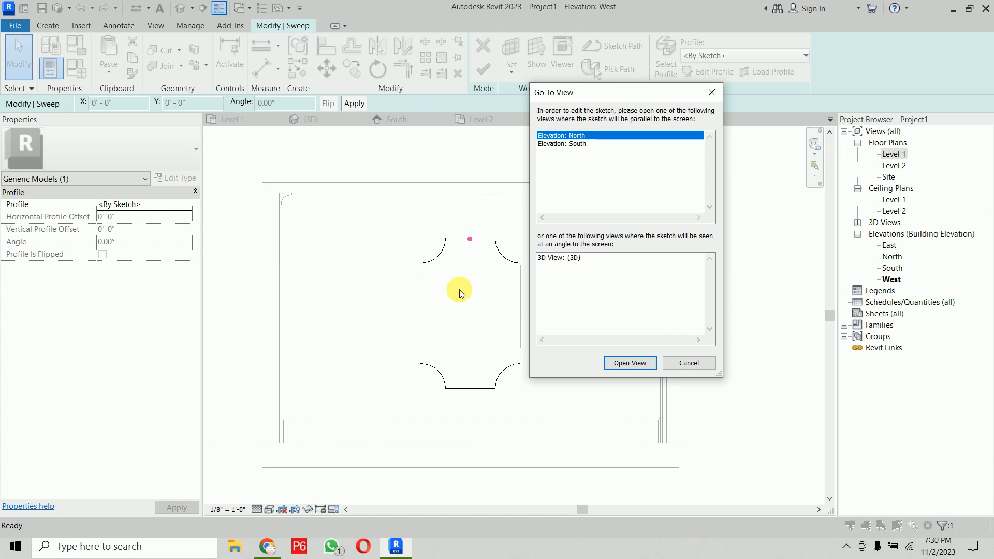
left_click(631, 364)
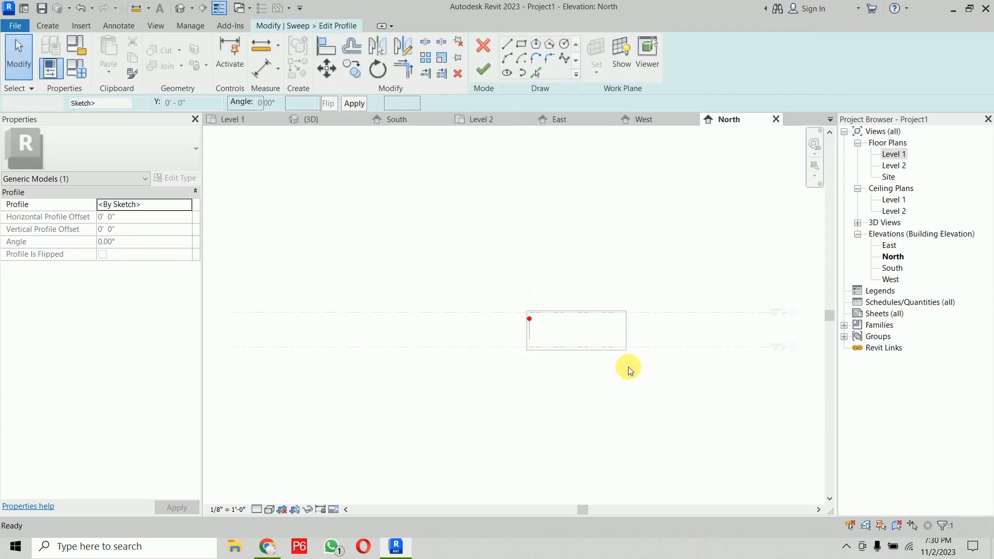
- Sketch a profile circle of about 2" radius centred on the path's reference point
scroll(552, 332, "up", 5)
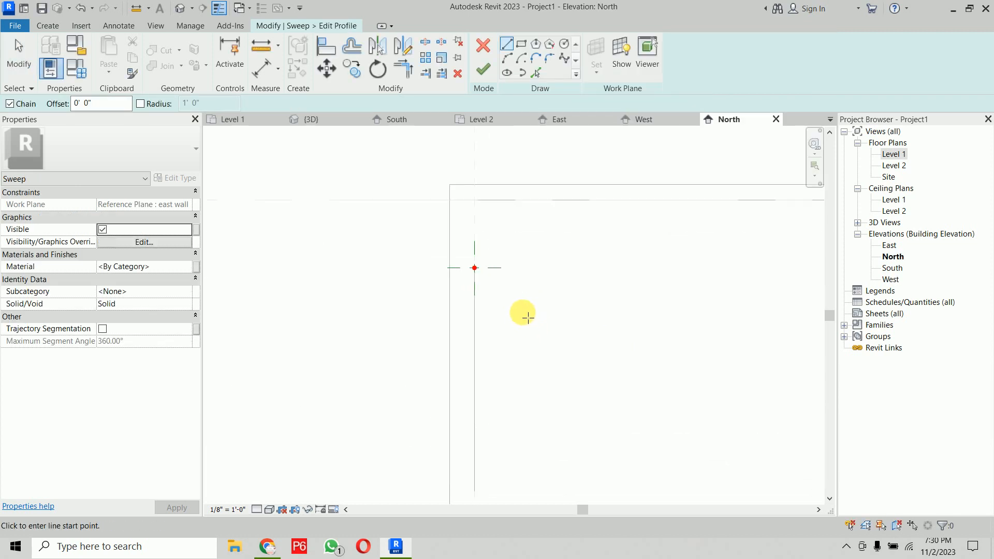
middle_click_drag(569, 275, 473, 362)
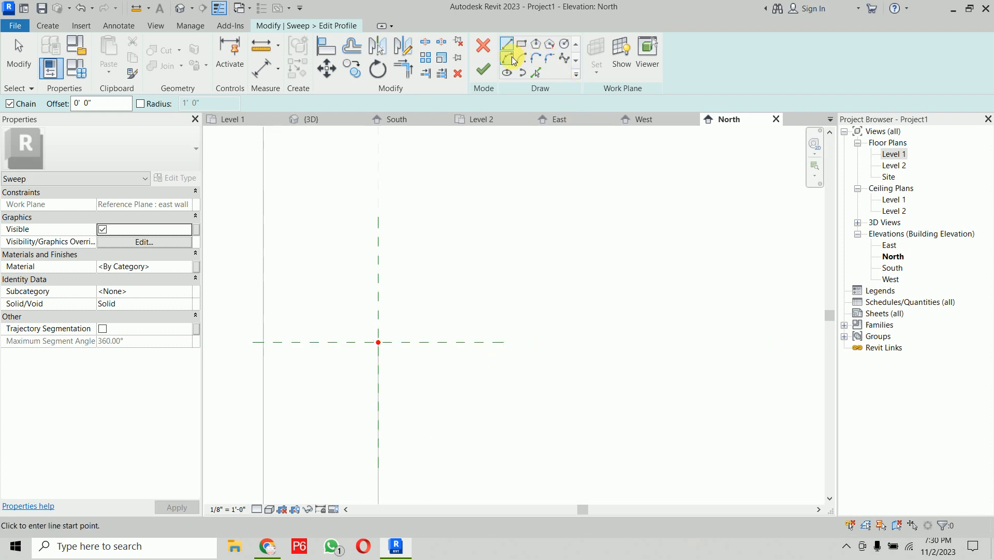
scroll(437, 351, "up", 3)
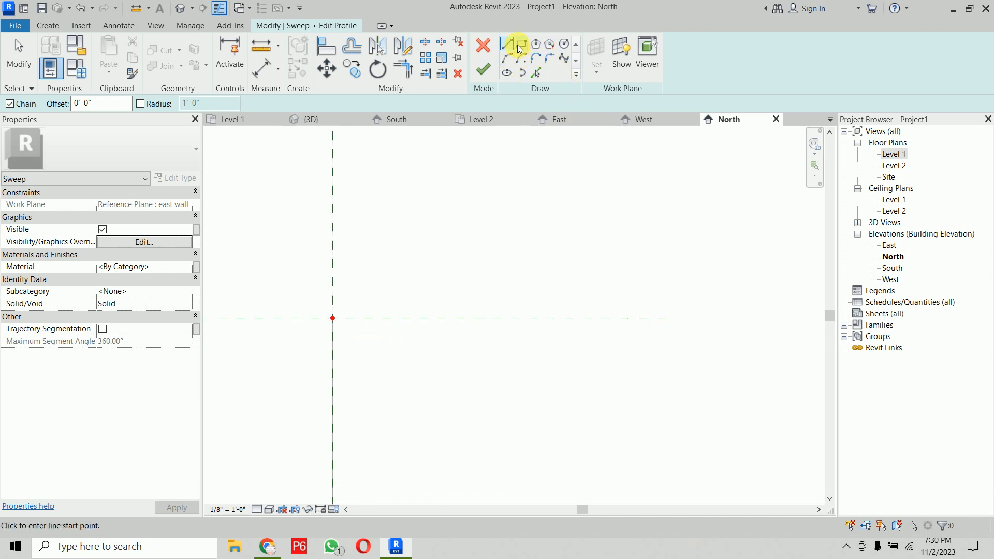
left_click(564, 44)
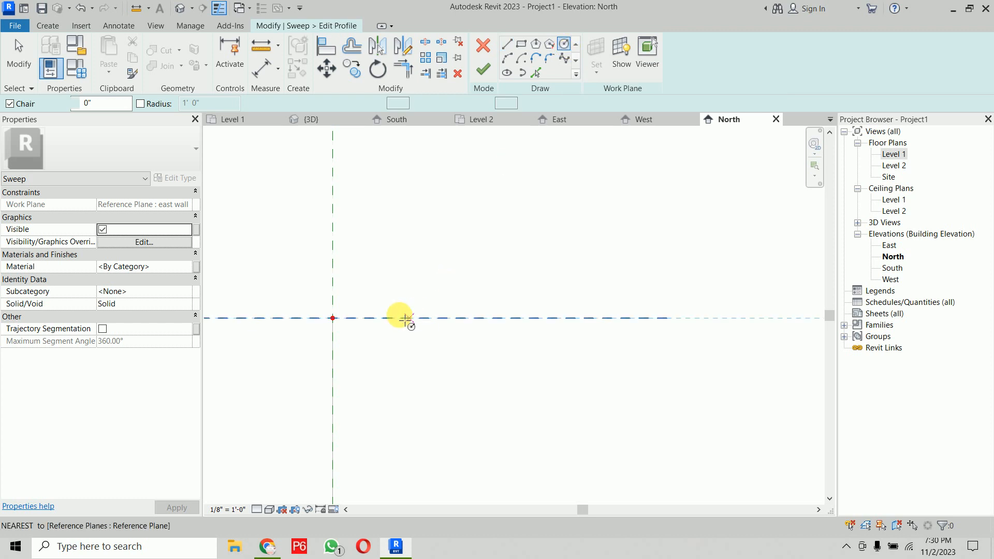
left_click(333, 318)
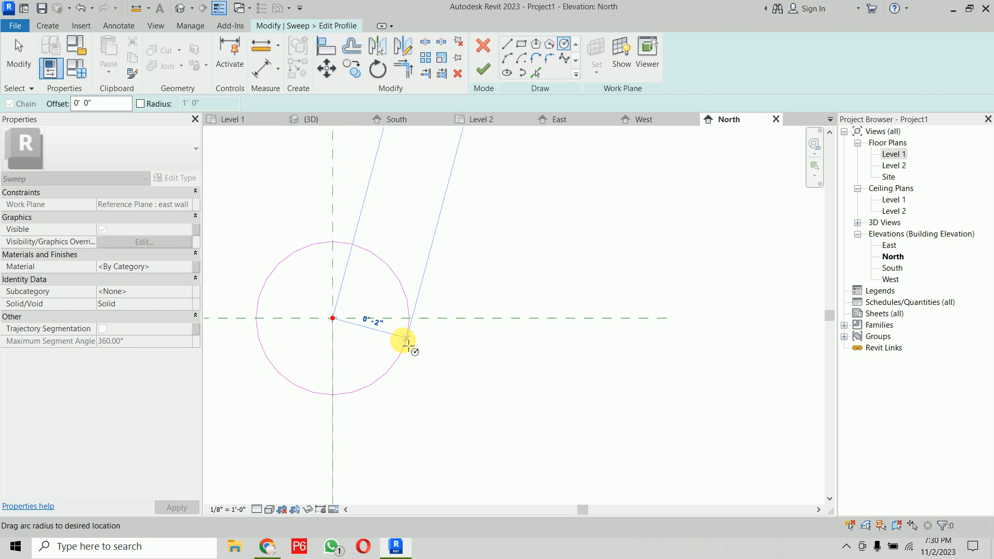
left_click(408, 341)
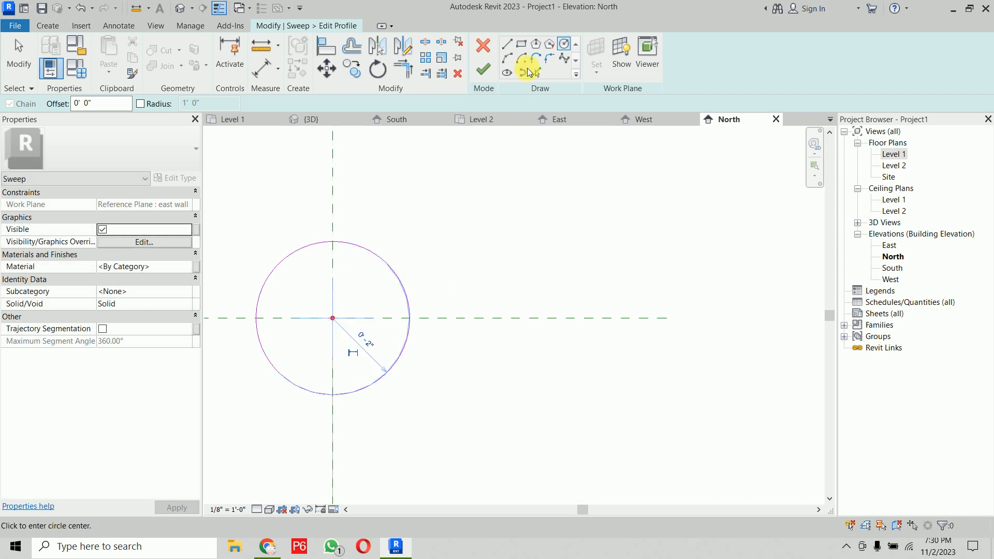
- Draw a vertical line through the right part of the circle, extending past it above and below
left_click(508, 48)
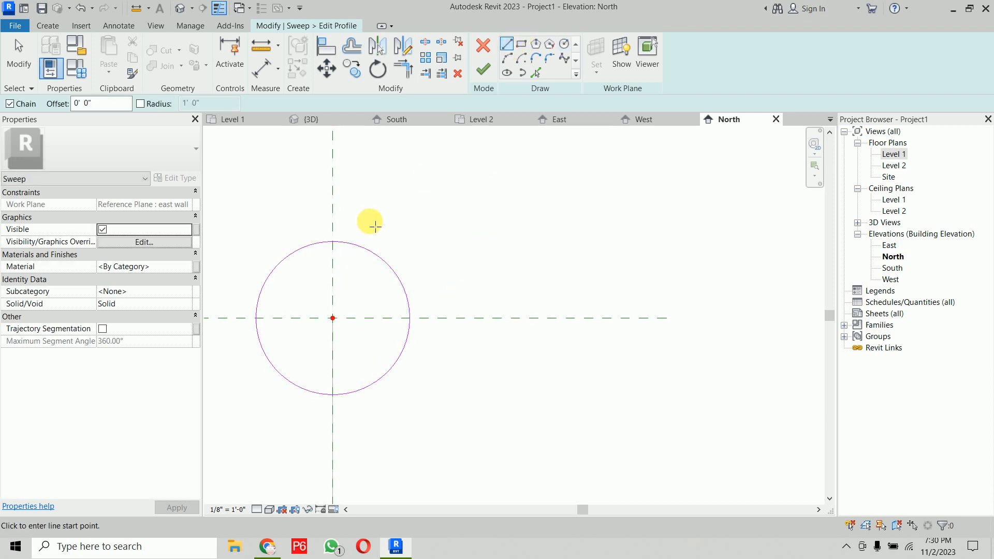
left_click(383, 223)
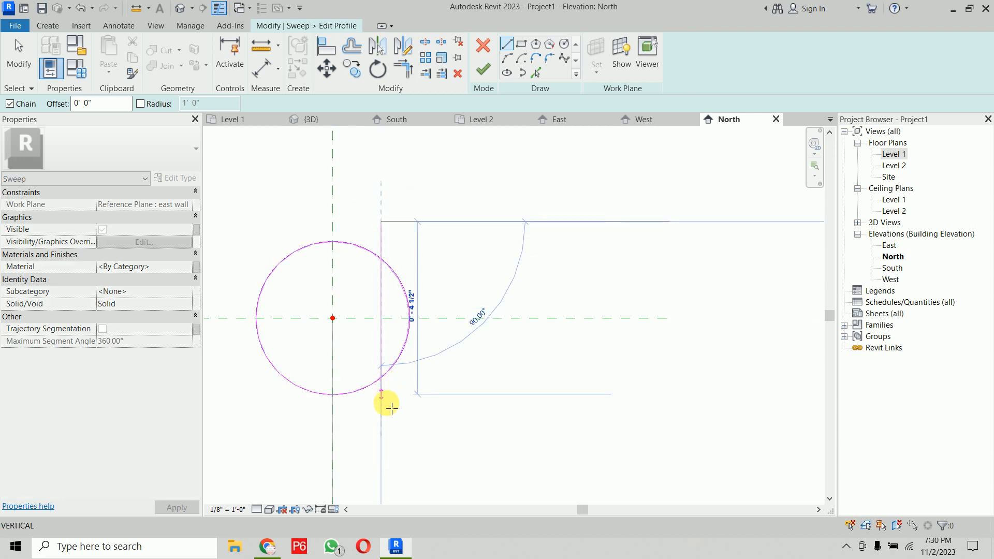
left_click(386, 442)
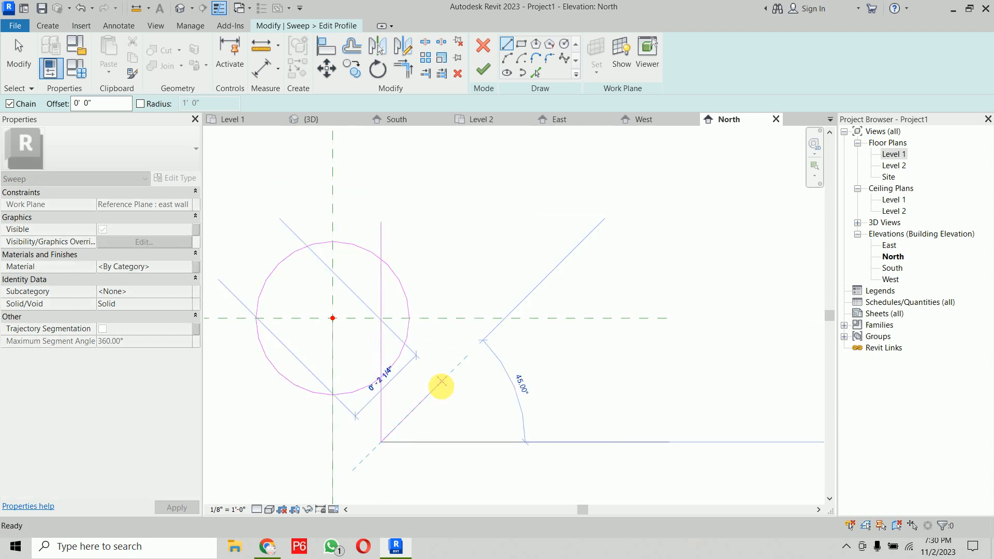
key("Escape")
middle_click_drag(442, 389, 457, 361)
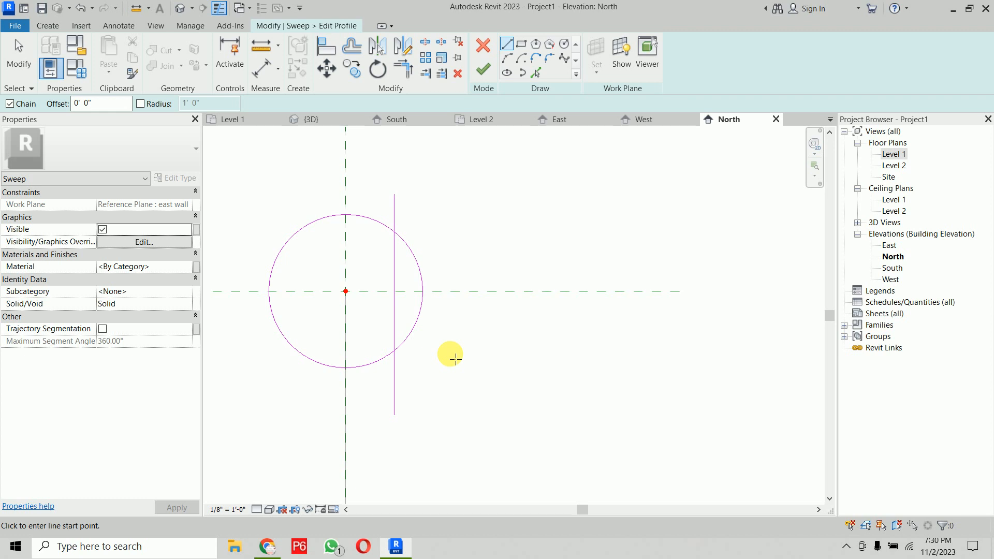
key("Escape")
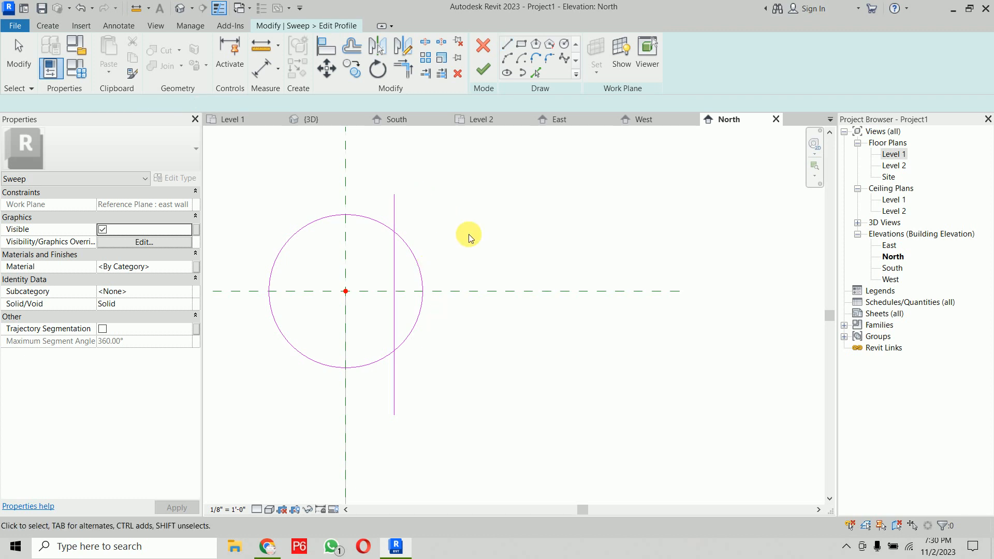
- Split the circle at two points left of the vertical line with Delete Inner Segment on, keeping only the right-hand arc
key("s")
key("l")
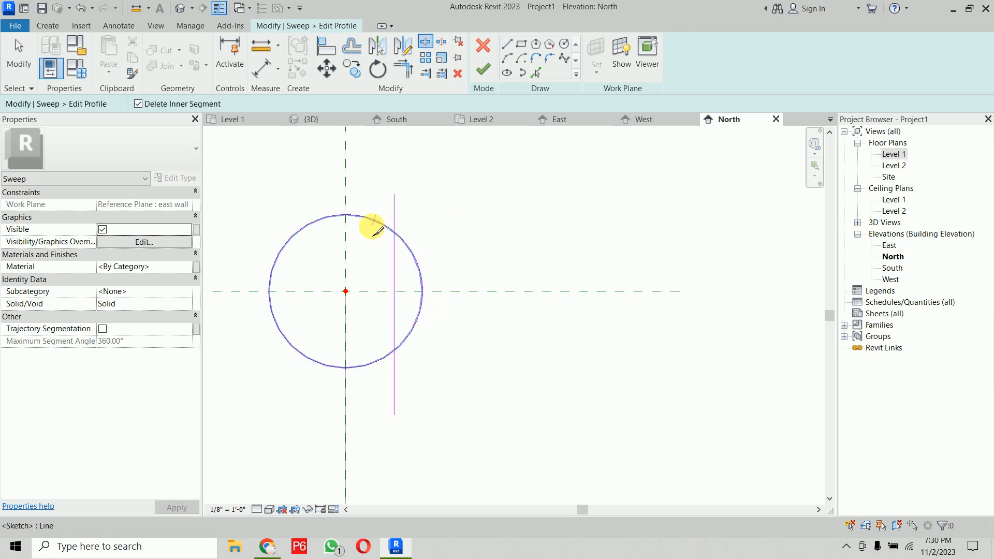
left_click(373, 221)
left_click(369, 366)
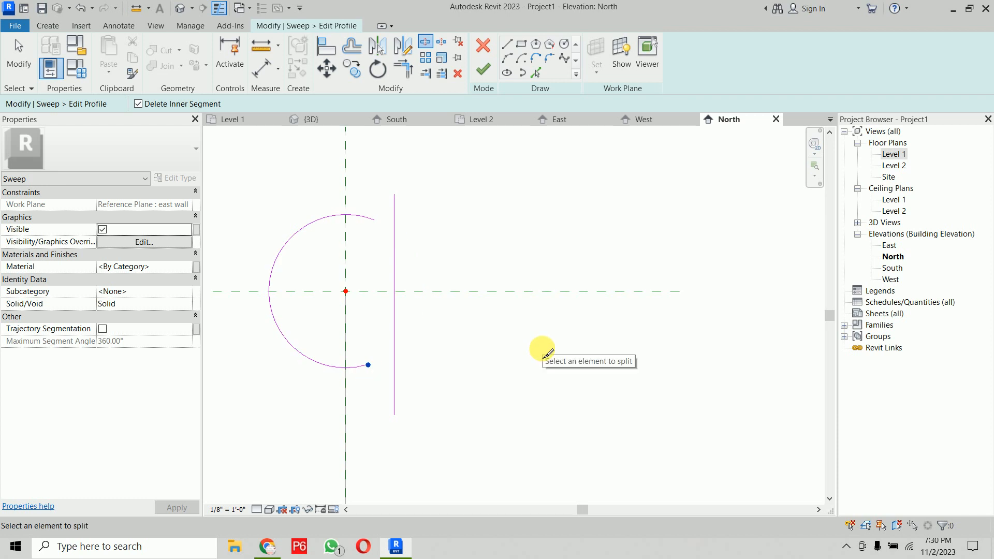
key("ctrl+z")
left_click(372, 364)
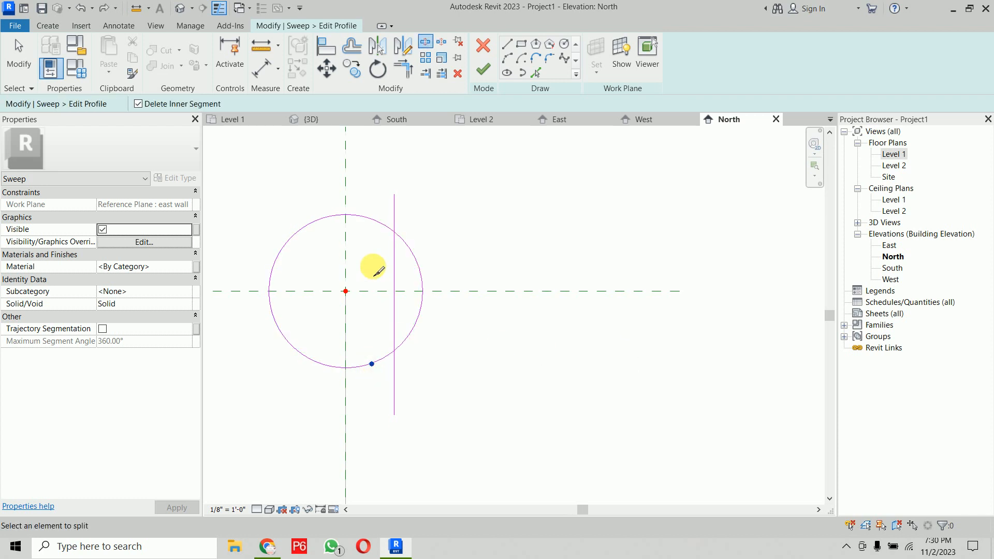
left_click(378, 222)
key("Escape")
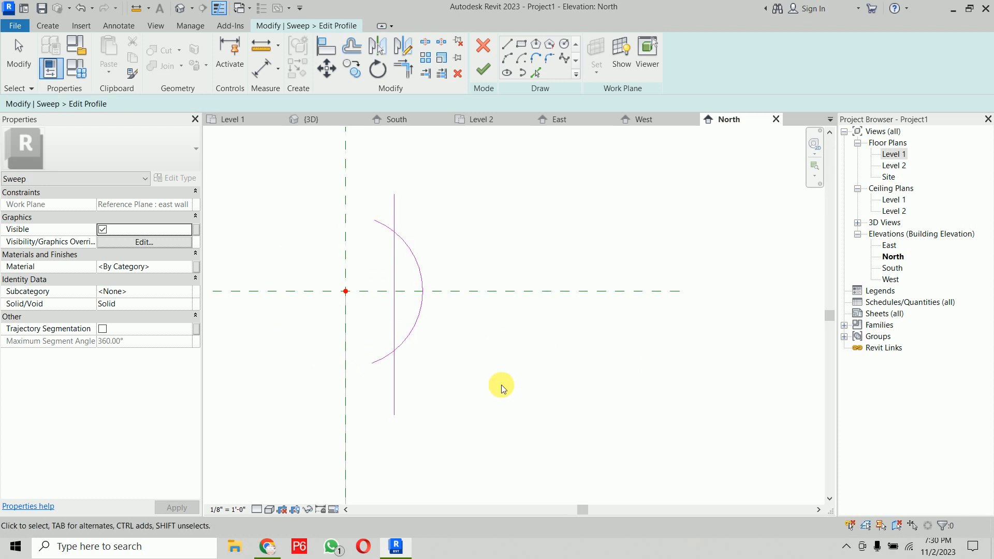
- Try to trim the unsplit vertical line against the arc's upper end
key("t")
key("r")
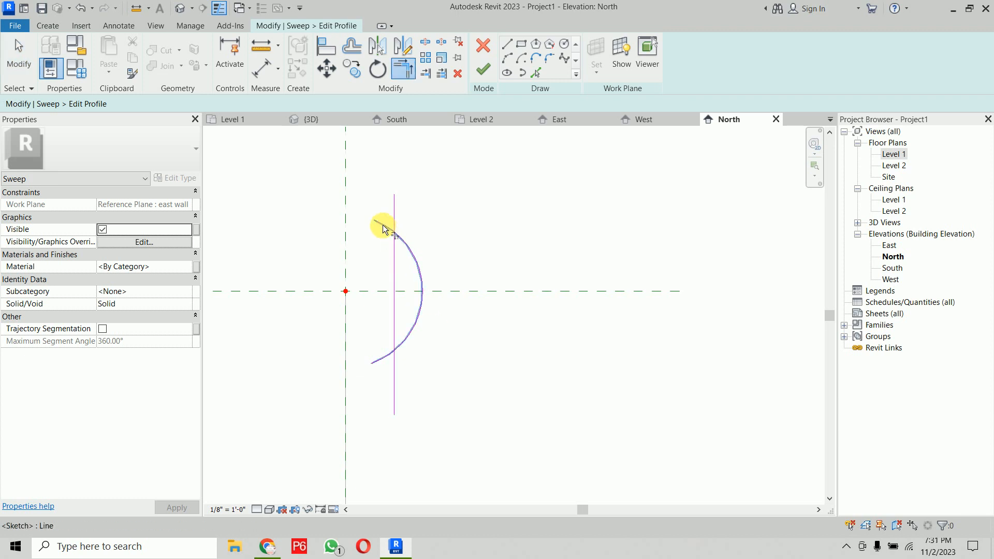
left_click(396, 209)
left_click(401, 241)
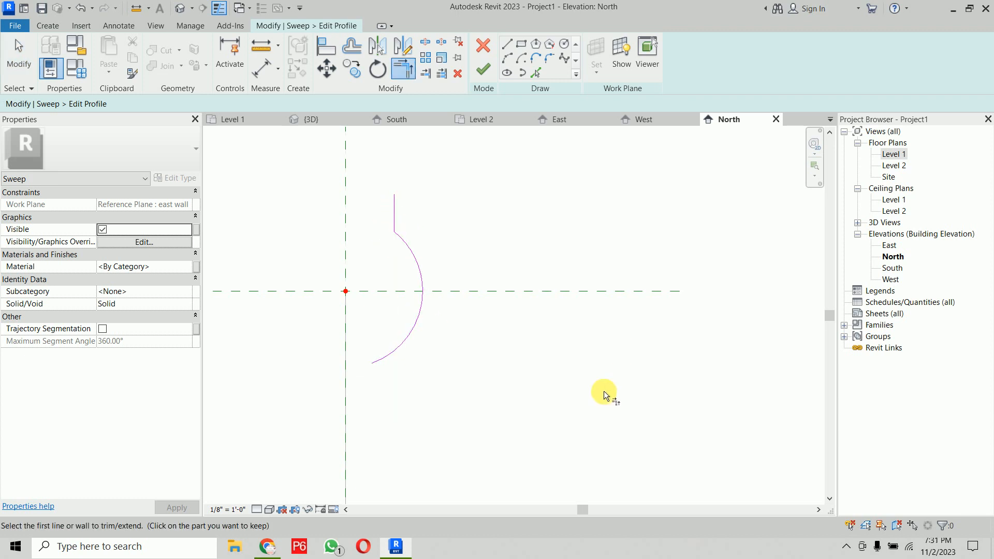
key("ctrl+z")
key("Escape")
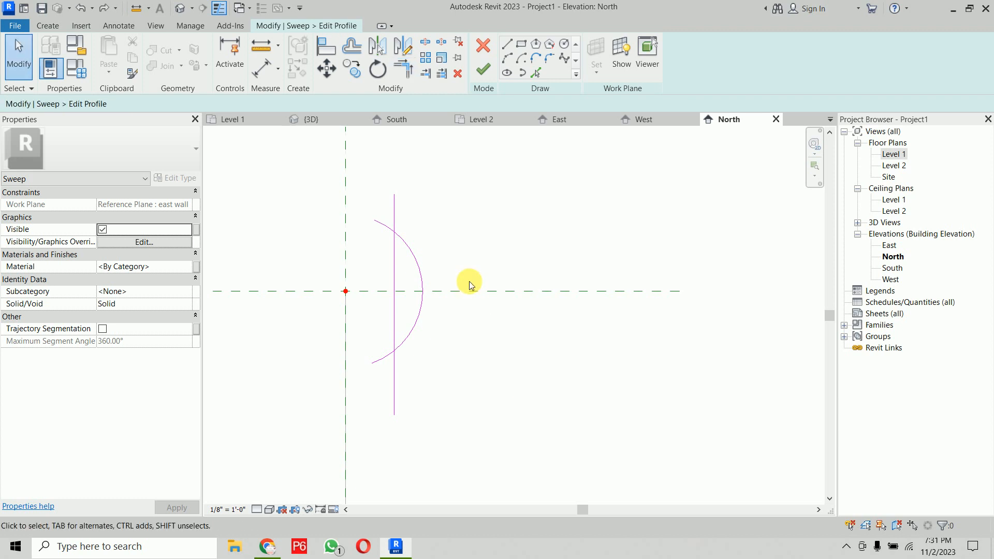
- Split the vertical line between its crossings with the arc and trim both halves to the arc's ends
key("l")
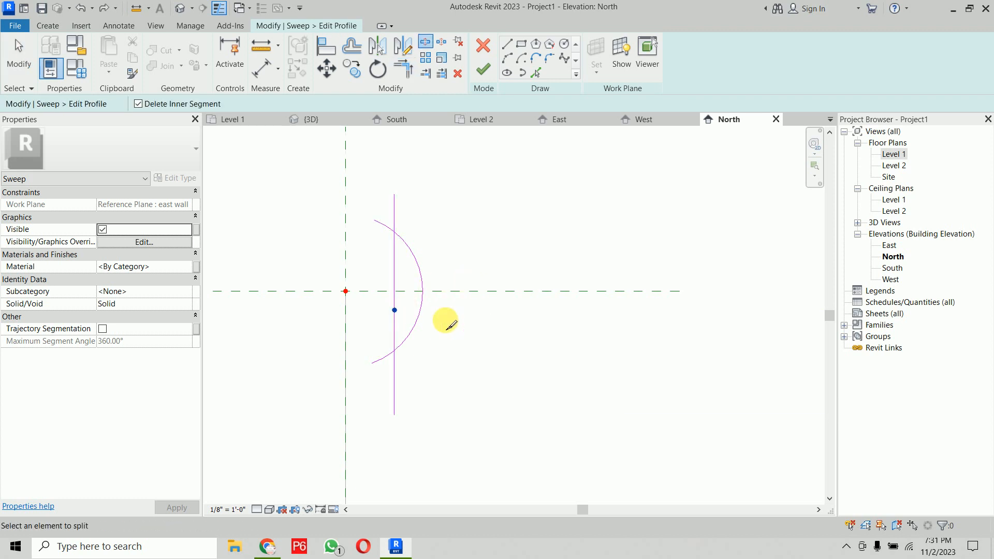
key("Escape")
key("t")
key("r")
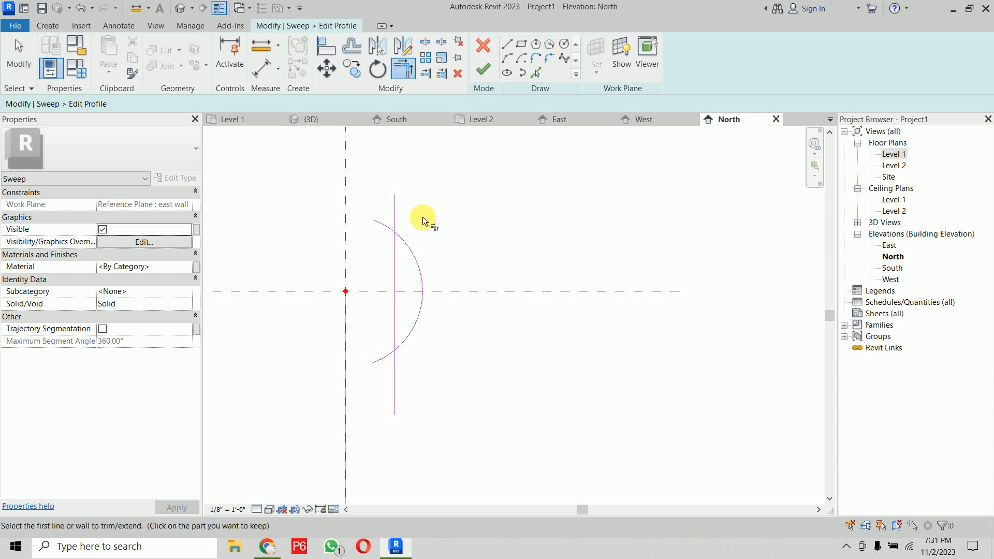
left_click(394, 208)
left_click(393, 384)
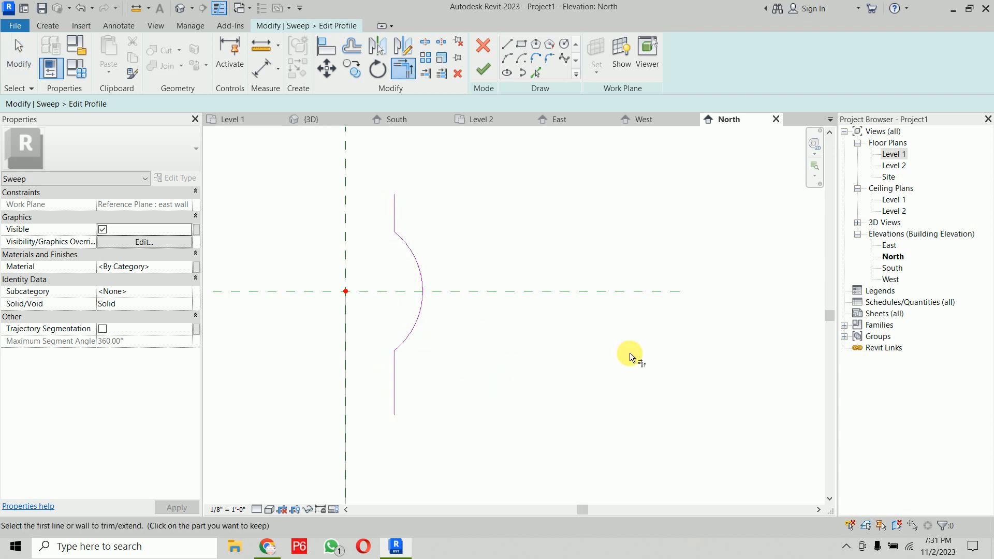
middle_click_drag(630, 350, 583, 344)
key("Escape")
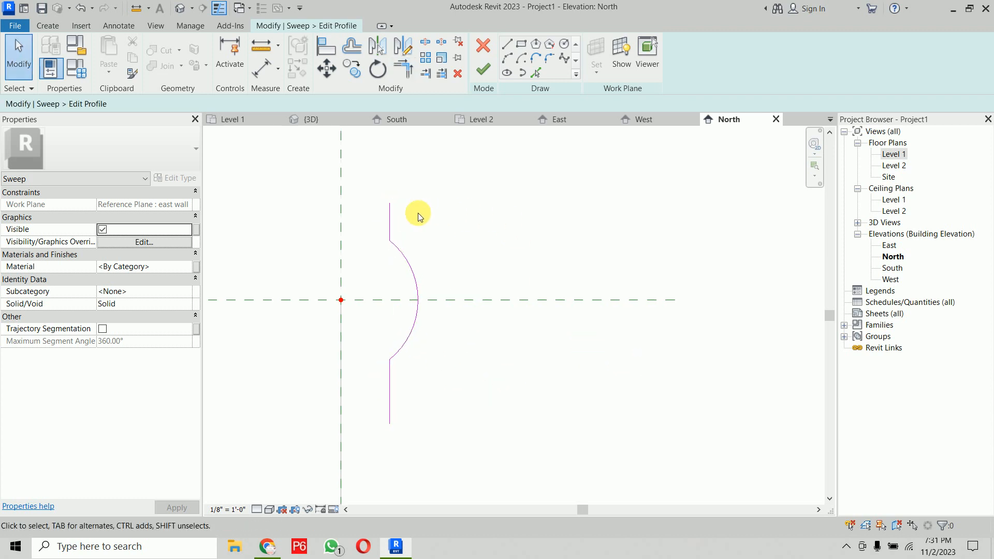
- Set the length of the vertical segment above the arc to 2"
left_click(390, 210)
middle_click_drag(457, 234, 429, 269)
left_click(421, 267)
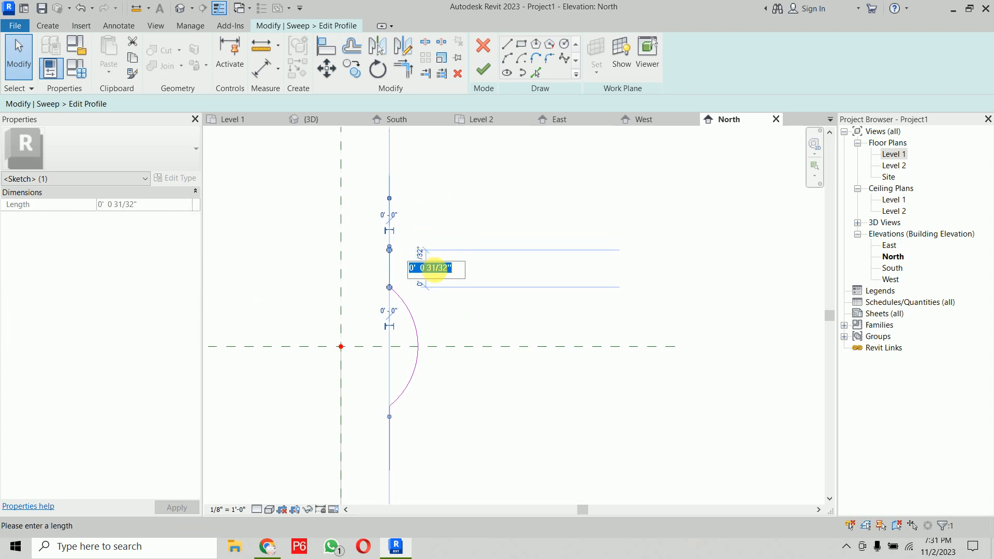
type("2")
key("Return")
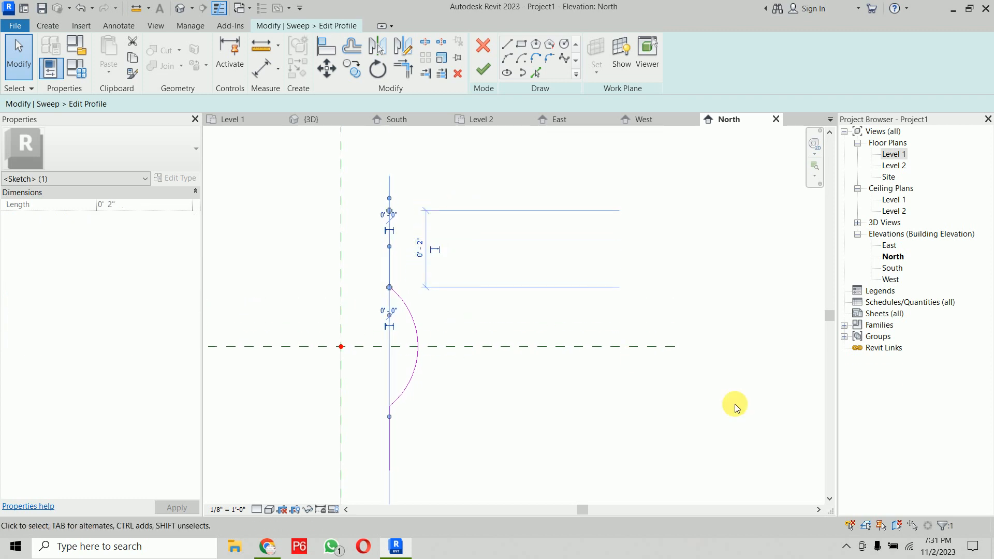
left_click(643, 285)
scroll(642, 259, "down", 3)
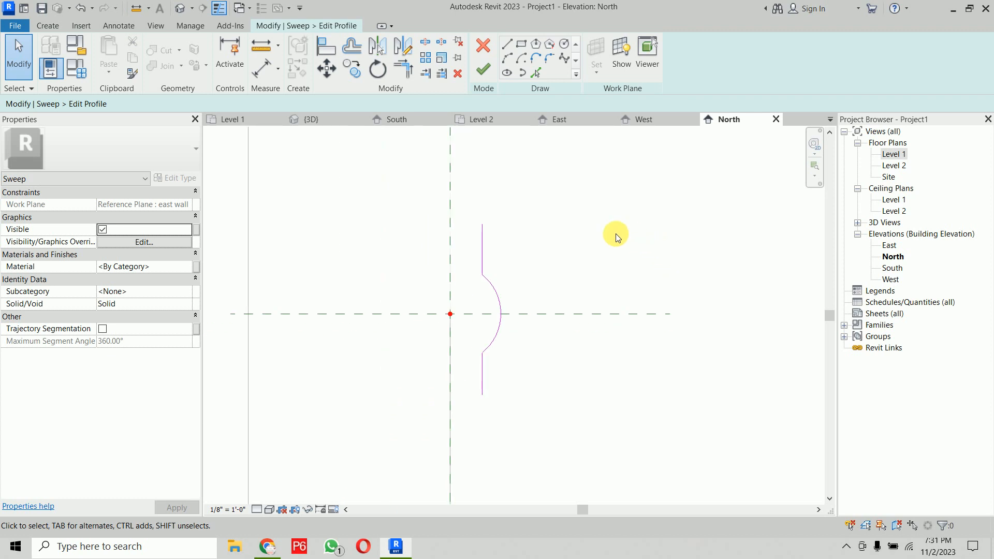
- Set the length of the vertical segment below the arc to 2"
left_click(417, 346)
left_click(446, 352)
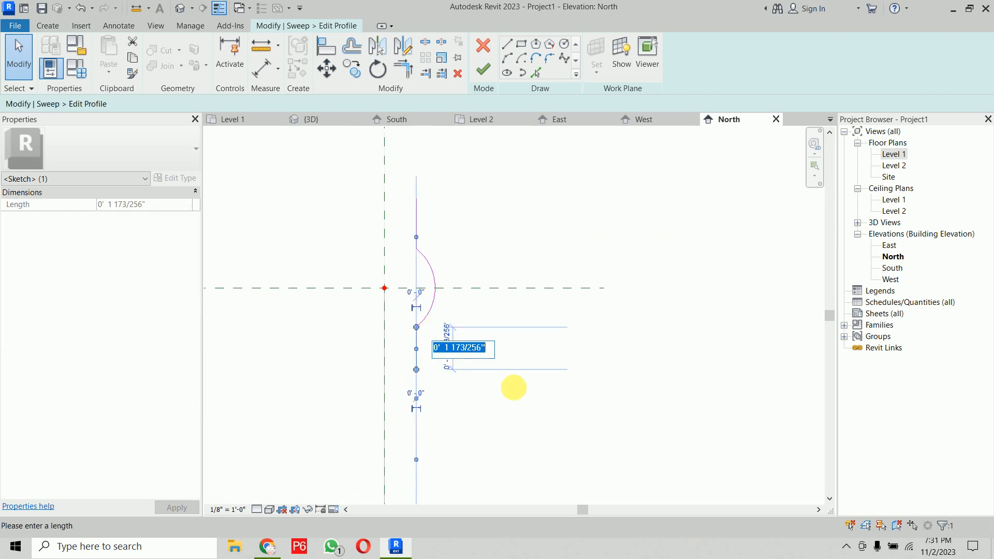
type("2")
key("Return")
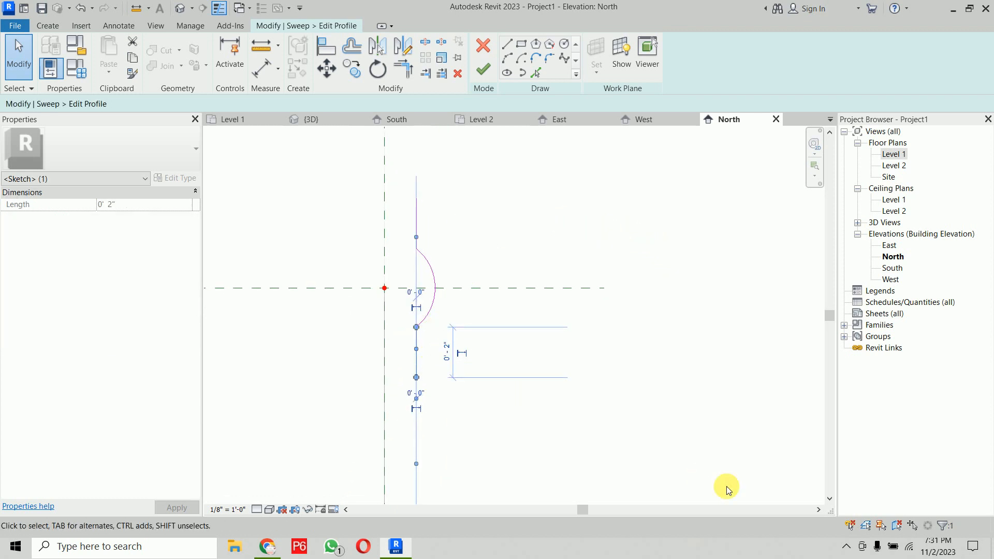
left_click(679, 366)
- Move the arc and both vertical segments together closer to the vertical reference plane, leaving a small gap
left_click_drag(405, 189, 456, 393)
key("Left")
key("Left")
key("Left")
key("Left")
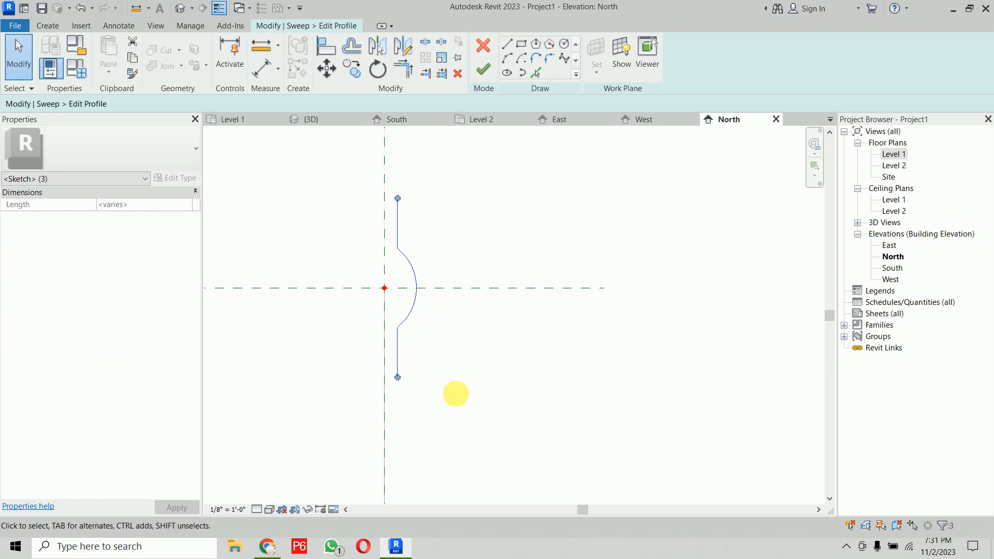
left_click(485, 212)
- Close the profile with two short horizontal lines to the vertical reference plane and a vertical line along that plane
left_click(507, 44)
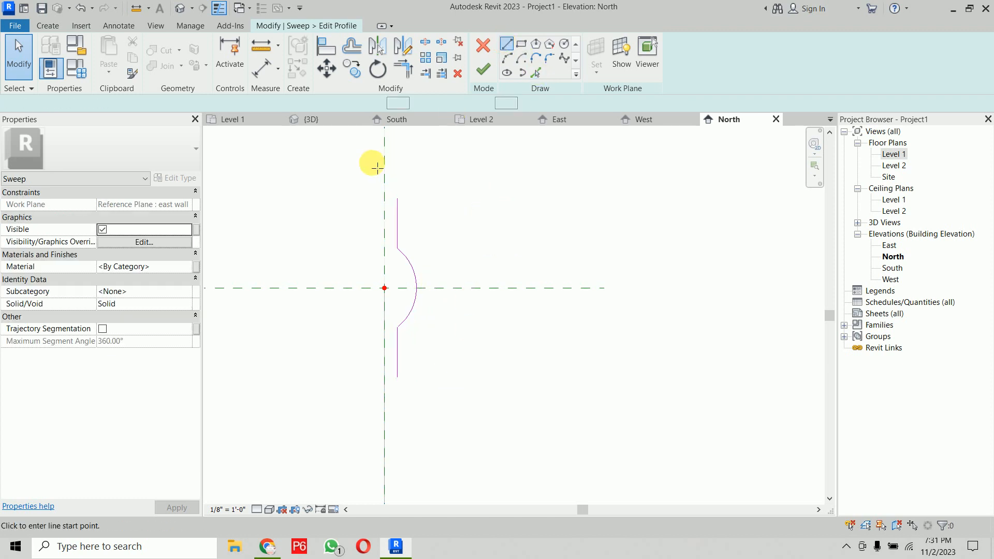
left_click(385, 199)
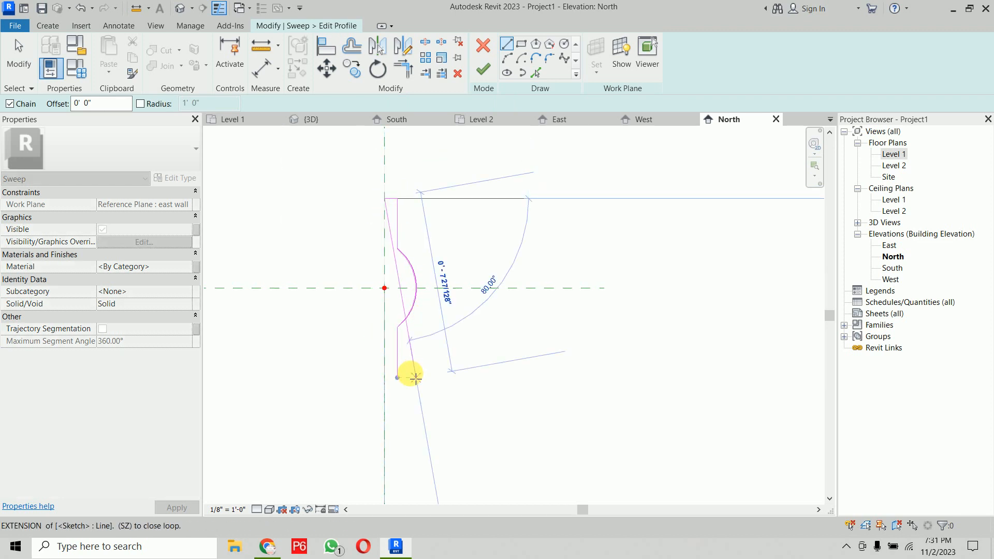
left_click(386, 378)
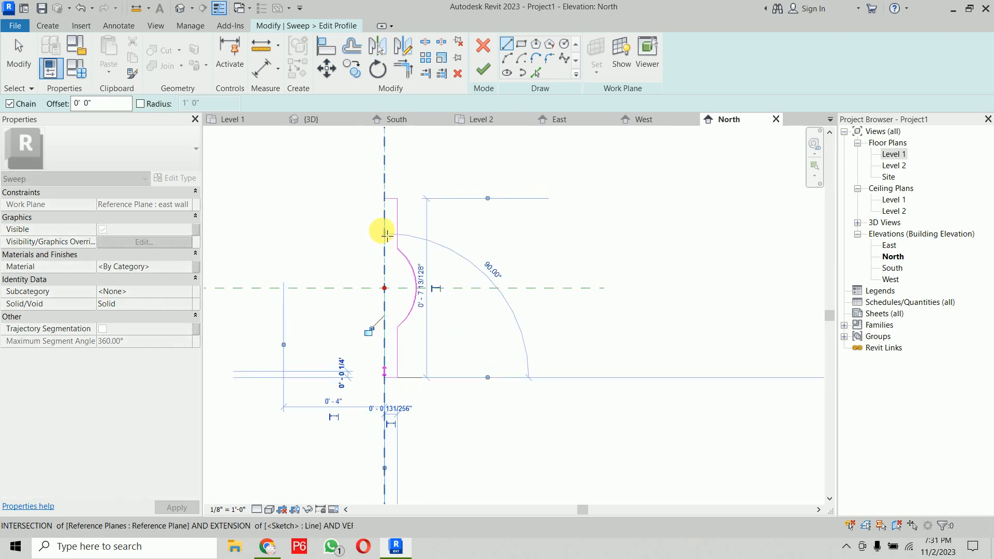
key("Escape")
key("Escape")
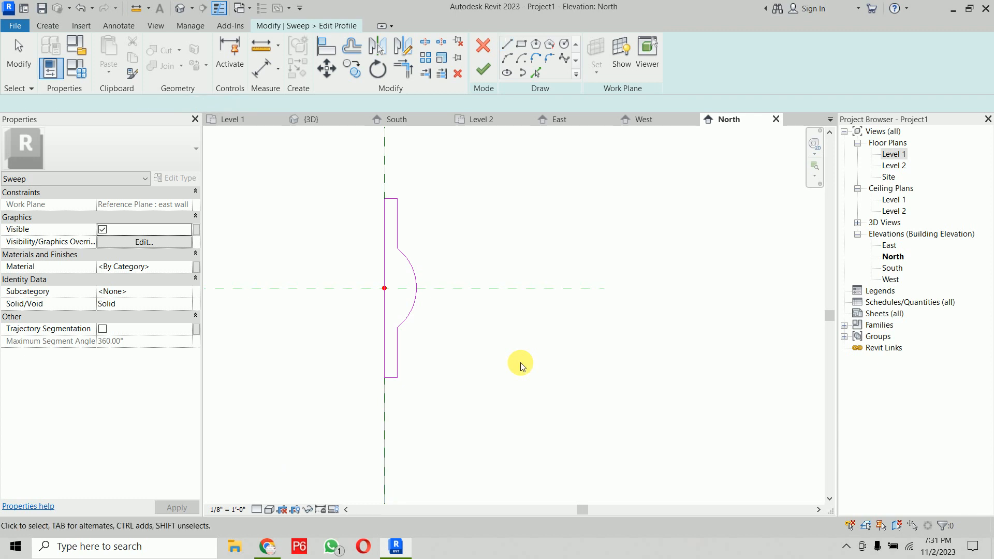
mouse_move(339, 183)
left_mouse_down()
mouse_move(411, 315)
mouse_move(414, 243)
mouse_move(420, 260)
mouse_move(422, 248)
mouse_move(348, 172)
left_mouse_up()
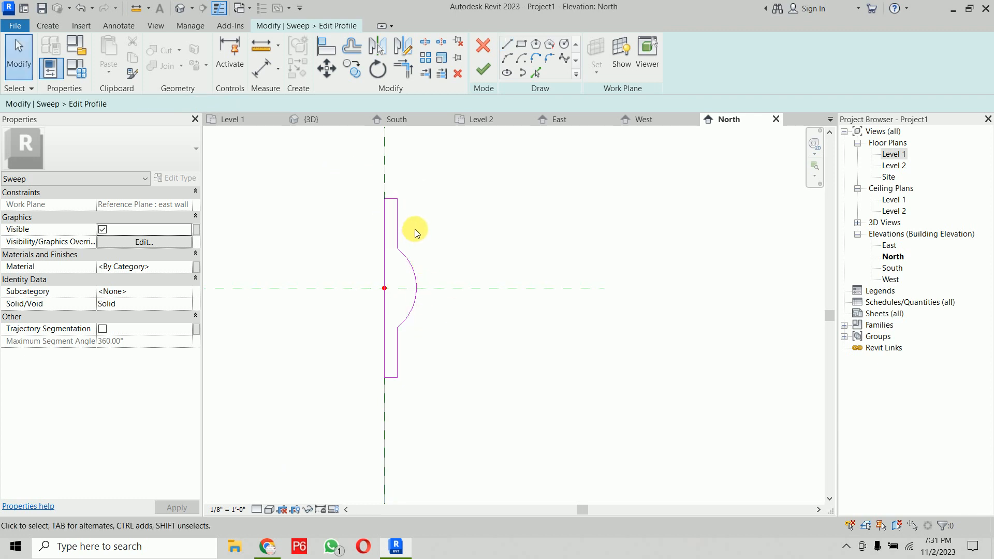
left_click(397, 217)
left_click(488, 234)
- Show the profile in the 3D view and finish the profile sketch, the sweep and the in-place model
scroll(546, 244, "down", 4)
middle_click_drag(554, 250, 427, 310)
left_click(337, 120)
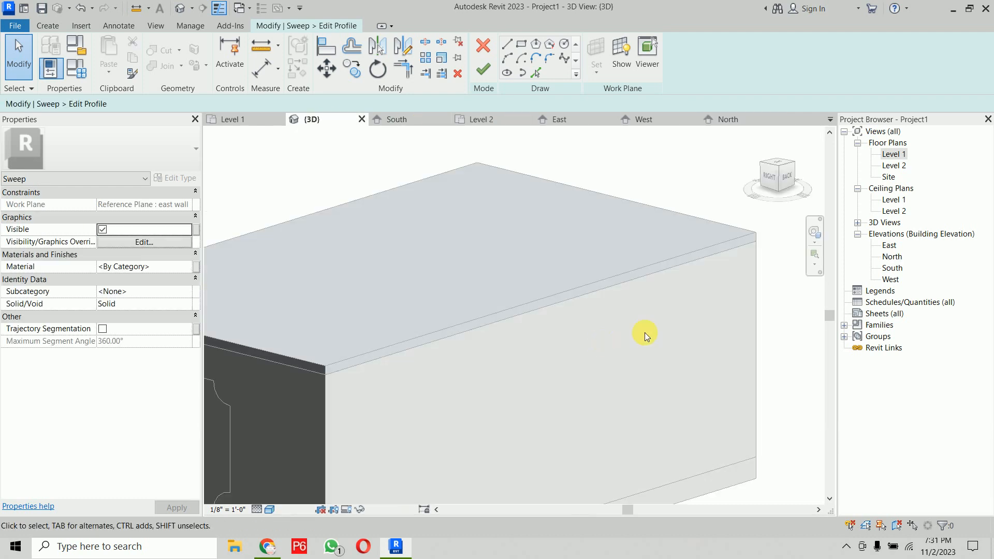
scroll(633, 290, "down", 3)
middle_click_drag(629, 290, 497, 275, "shift")
scroll(359, 256, "up", 5)
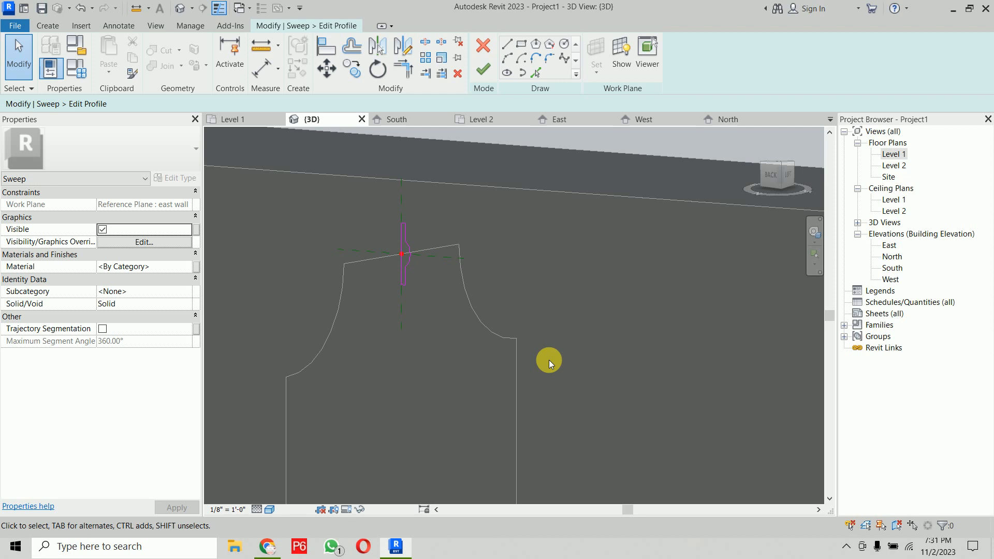
left_click(484, 69)
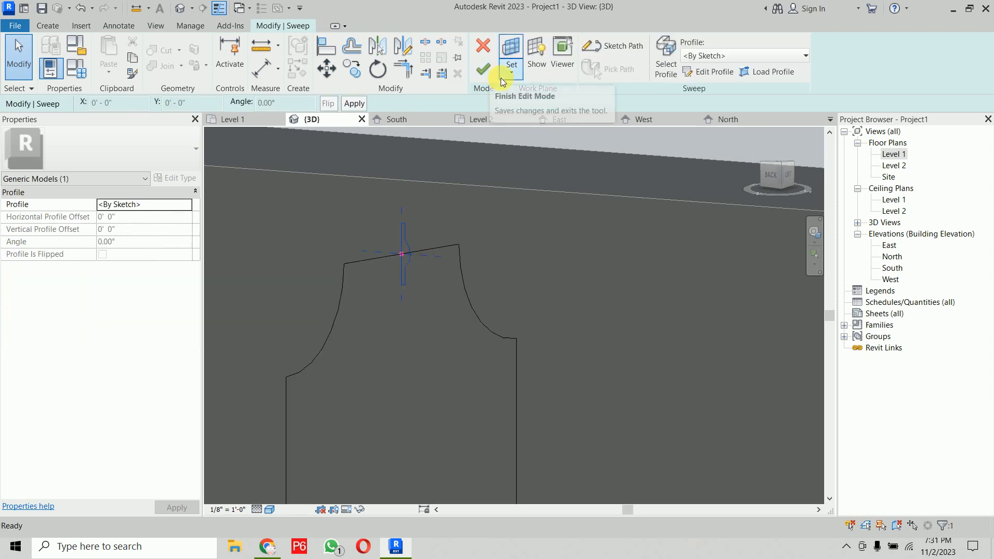
left_click(484, 70)
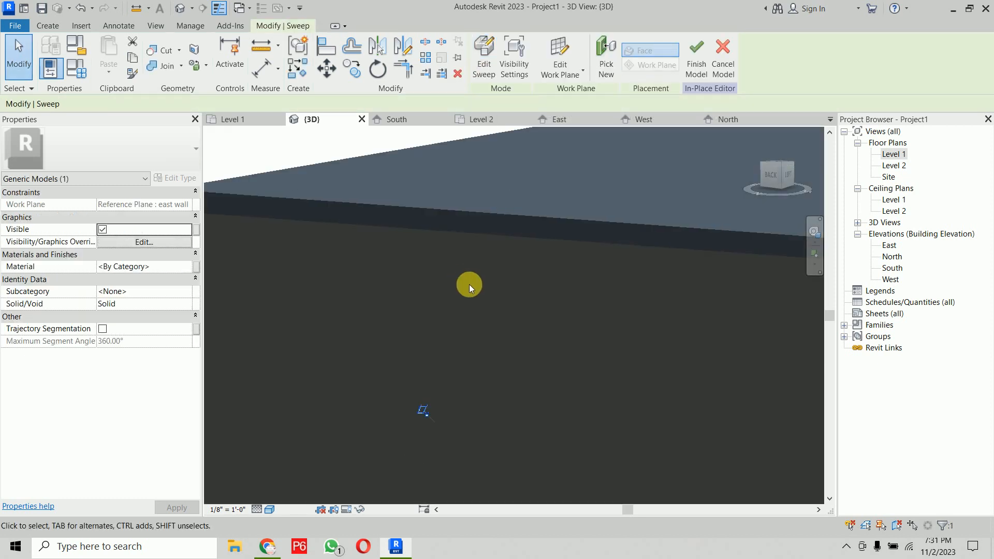
scroll(469, 285, "down", 5)
left_click(696, 66)
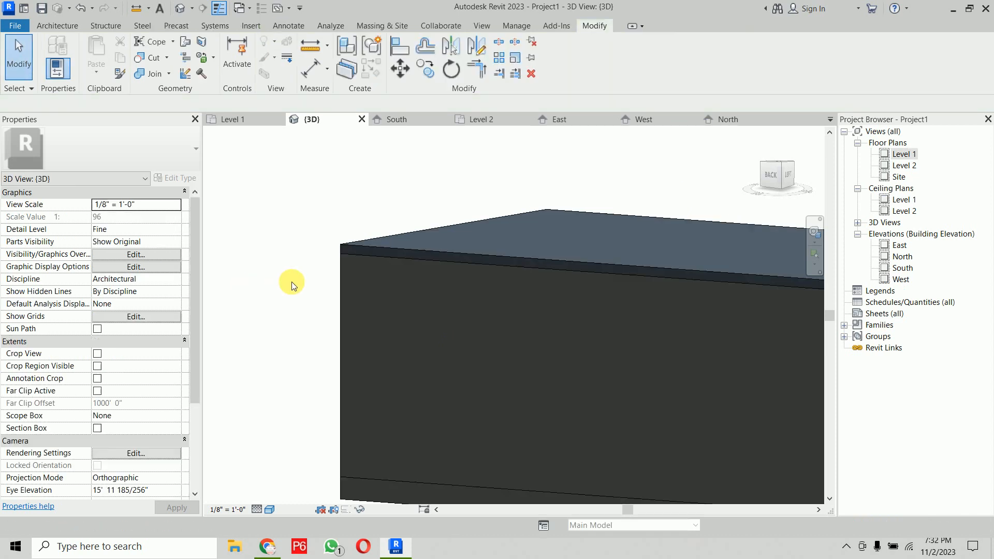
- Temporarily hide the two outer walls that block the view of the moulding inside the room
scroll(301, 280, "down", 5)
middle_click_drag(660, 285, 528, 324, "shift")
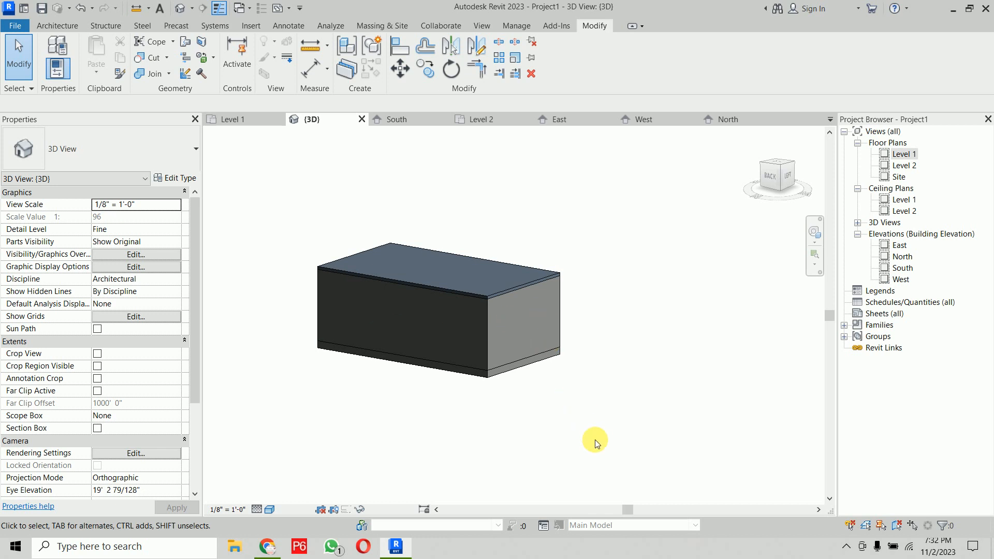
left_click(558, 302)
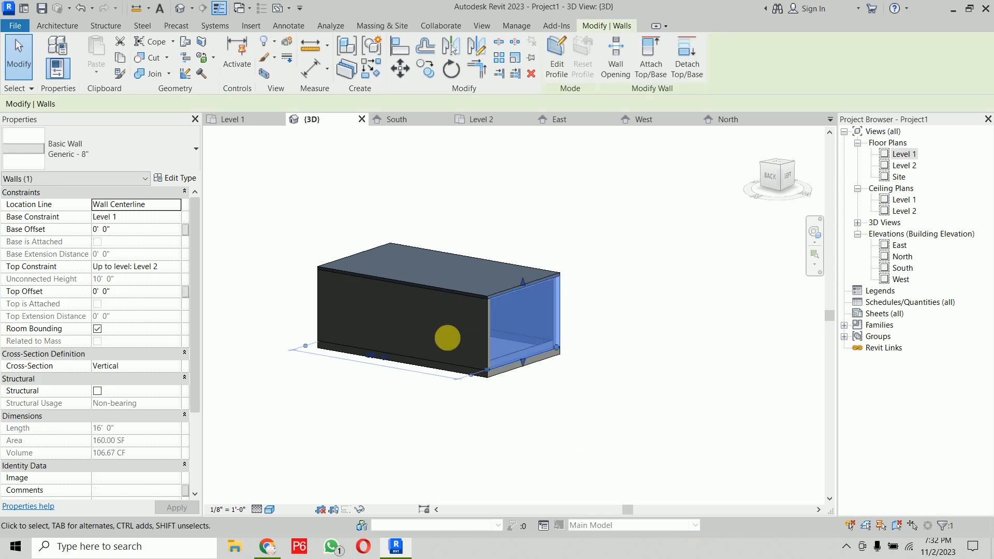
left_click(486, 325, "ctrl")
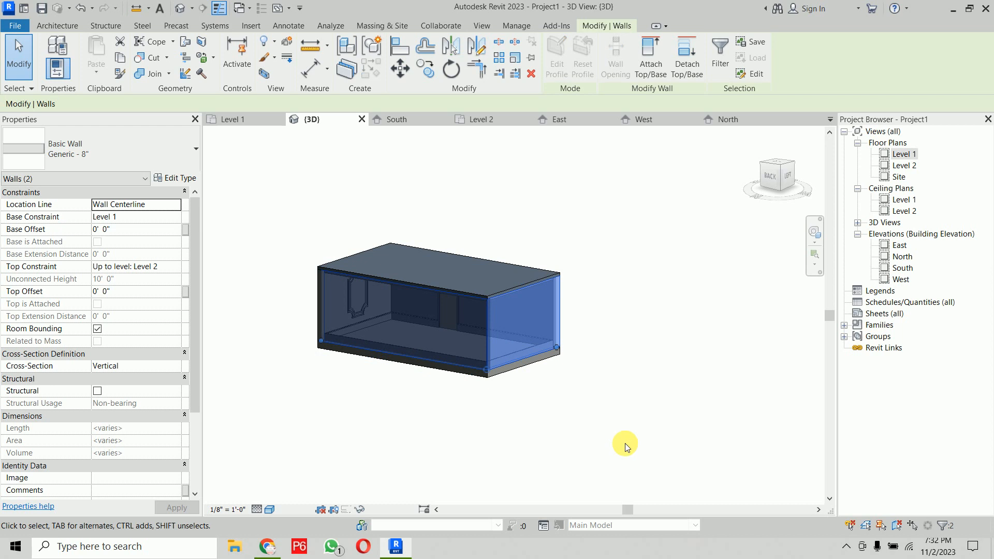
key("h")
key("h")
scroll(450, 413, "up", 8)
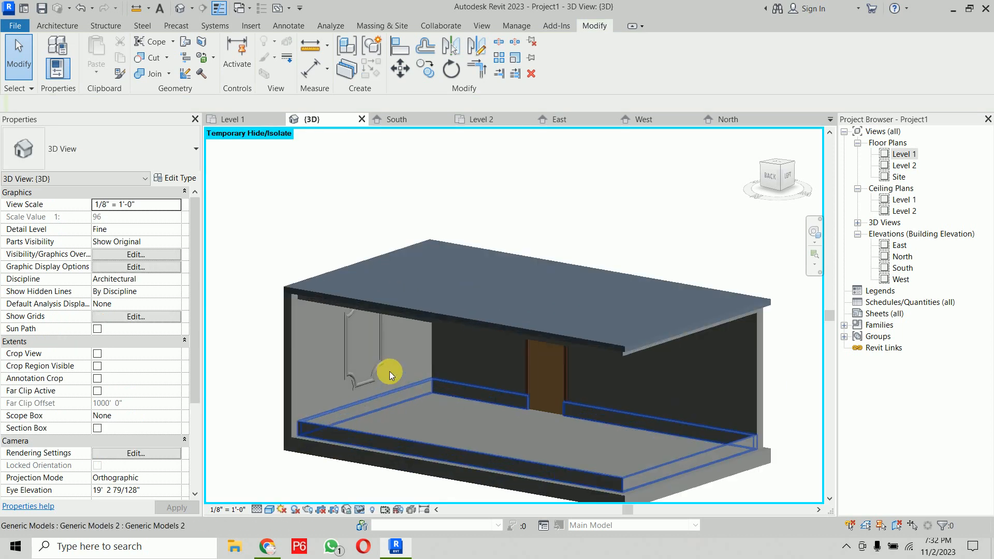
middle_click_drag(377, 357, 451, 295, "shift")
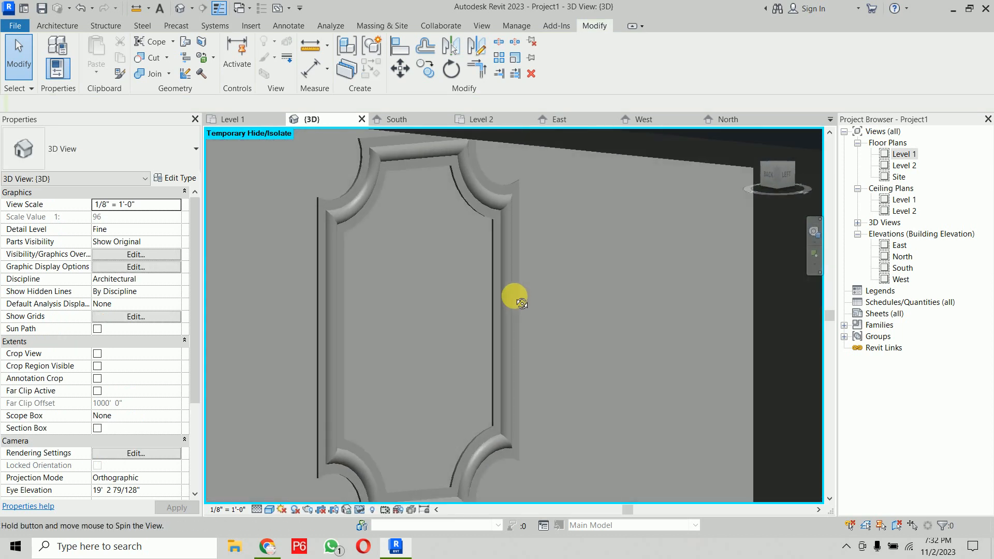
scroll(622, 277, "down", 2)
middle_click_drag(623, 281, 598, 262)
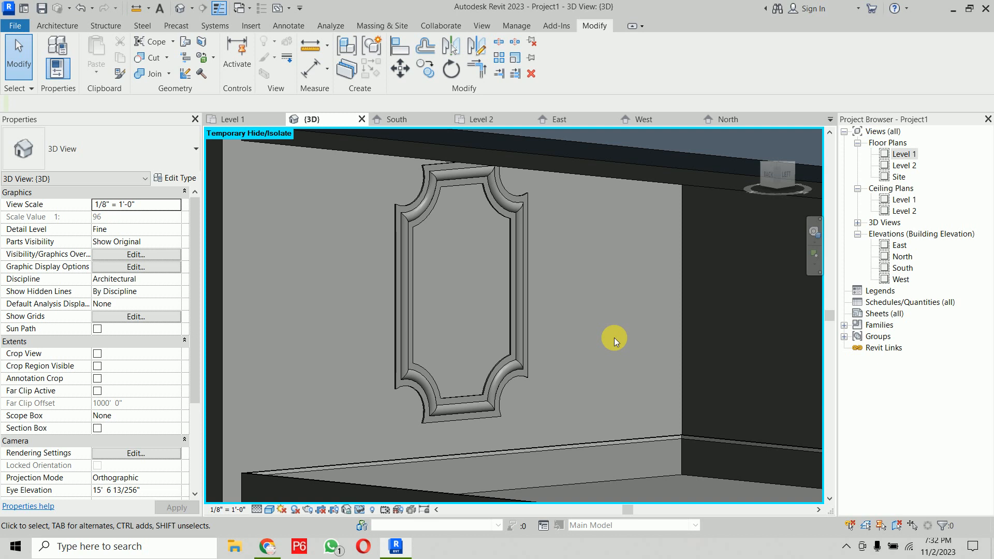
key("alt+Tab")
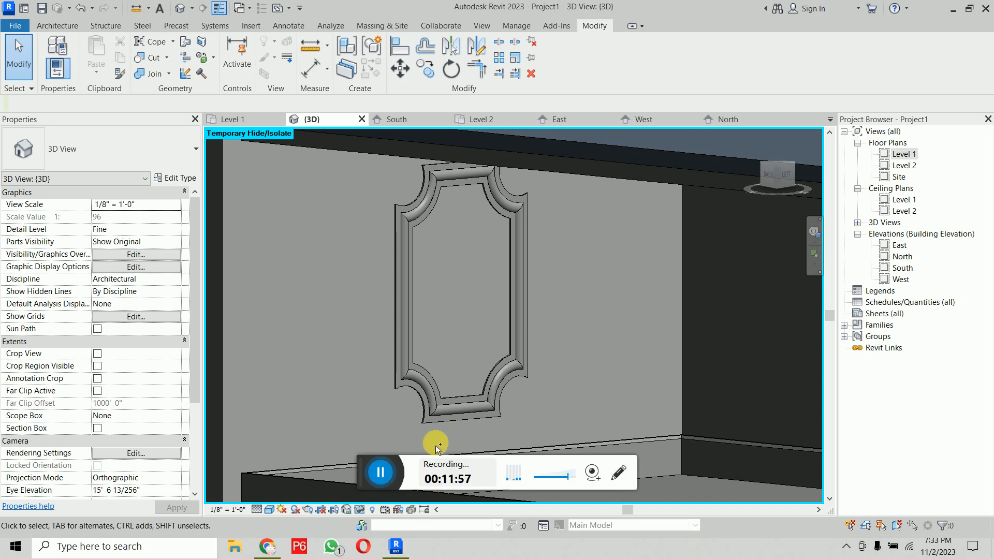